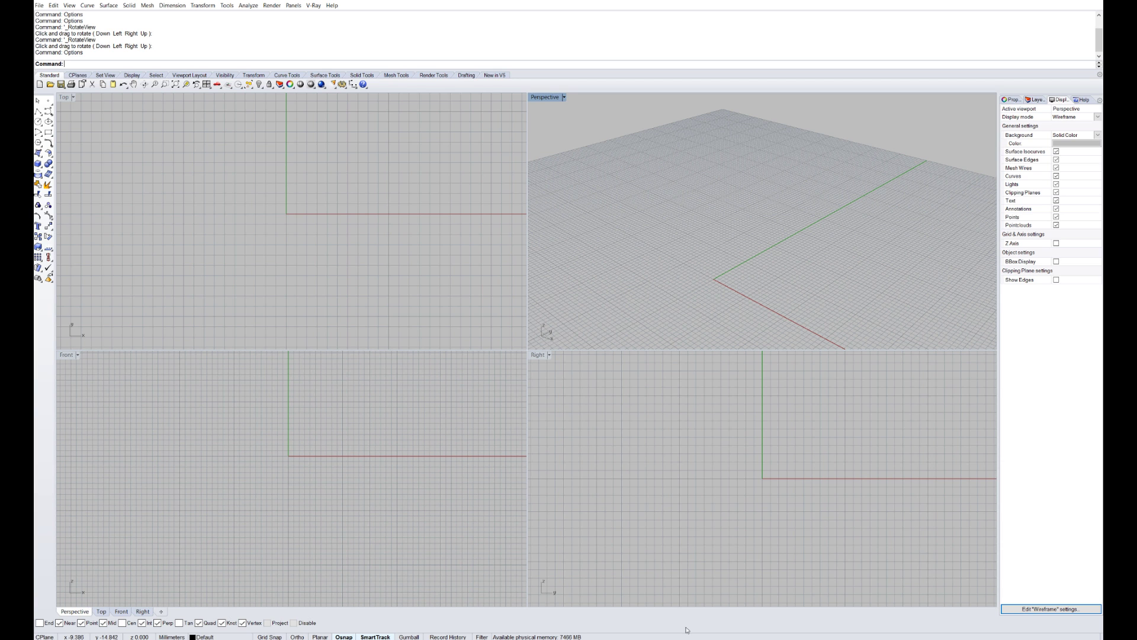
- Switch to Chrome and show the "gehry sydney" image search results in place of the Guangzhou Opera House preview
mouse_move(572, 639)
left_click(573, 639)
scroll(792, 308, "up", 1)
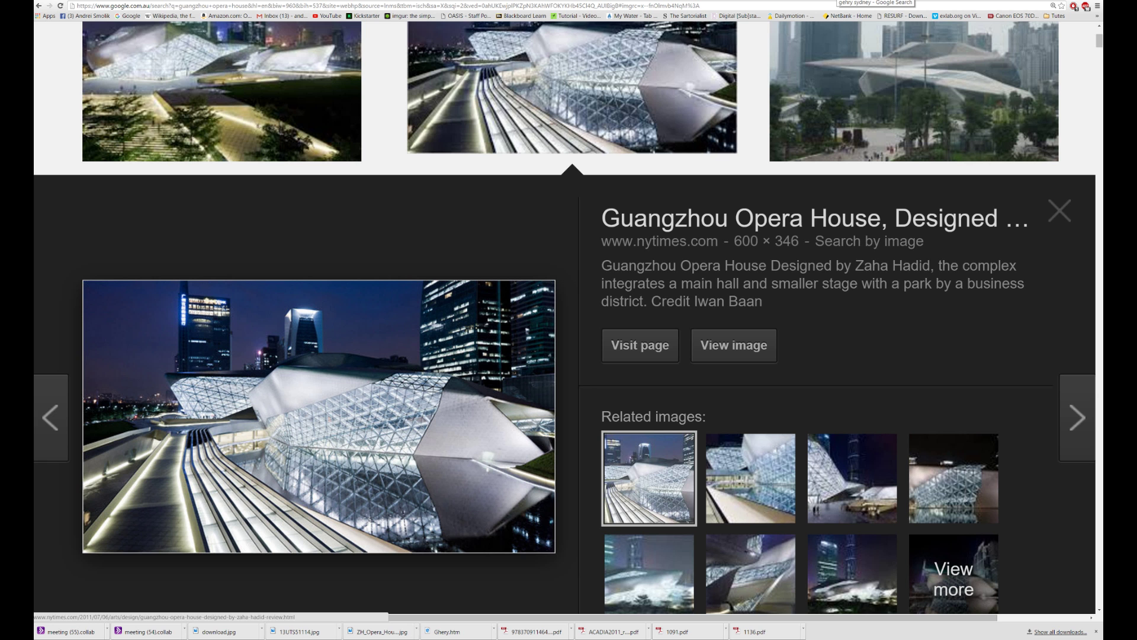
left_click(844, 2)
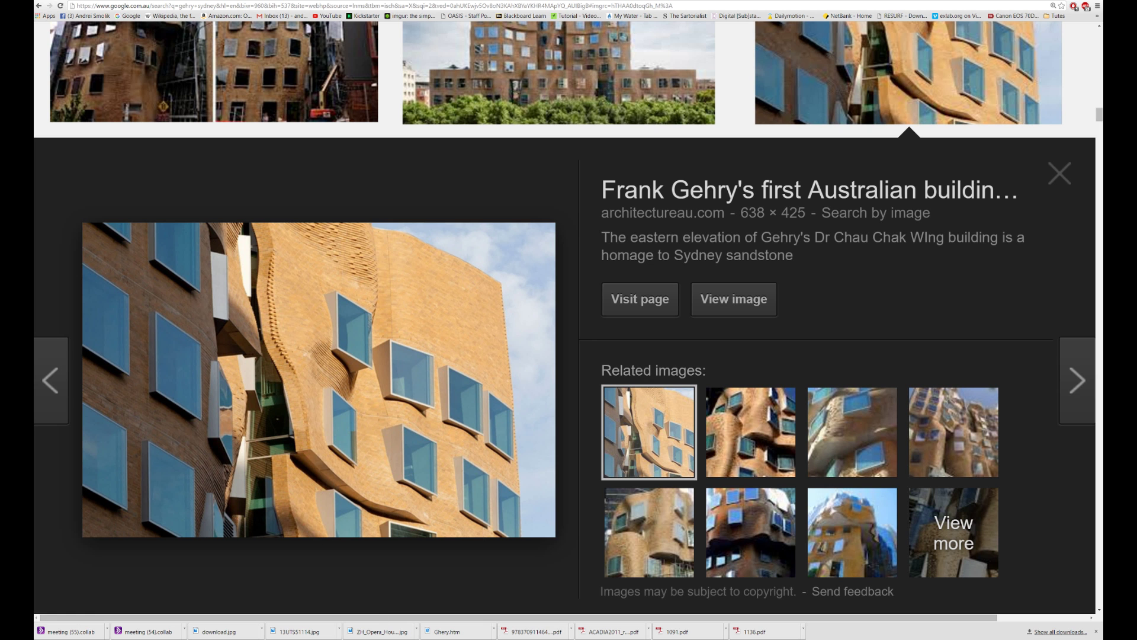
- Tile Rhino and the Gehry image results side by side, and maximize Rhino's Perspective viewport
mouse_move(595, 639)
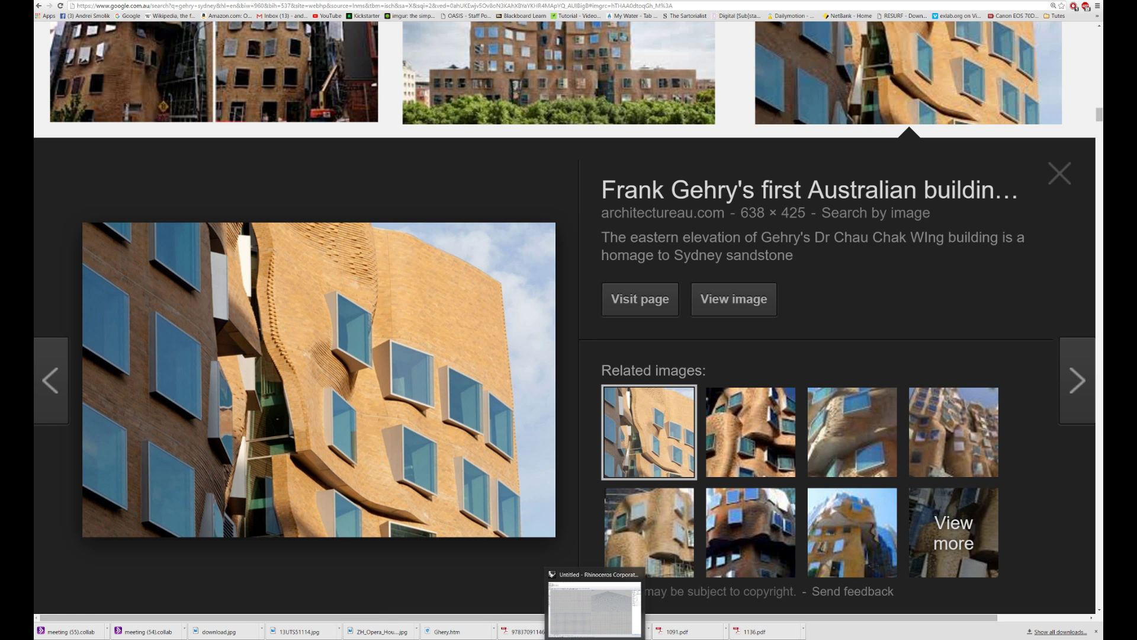
left_click(595, 607)
key("super+Right")
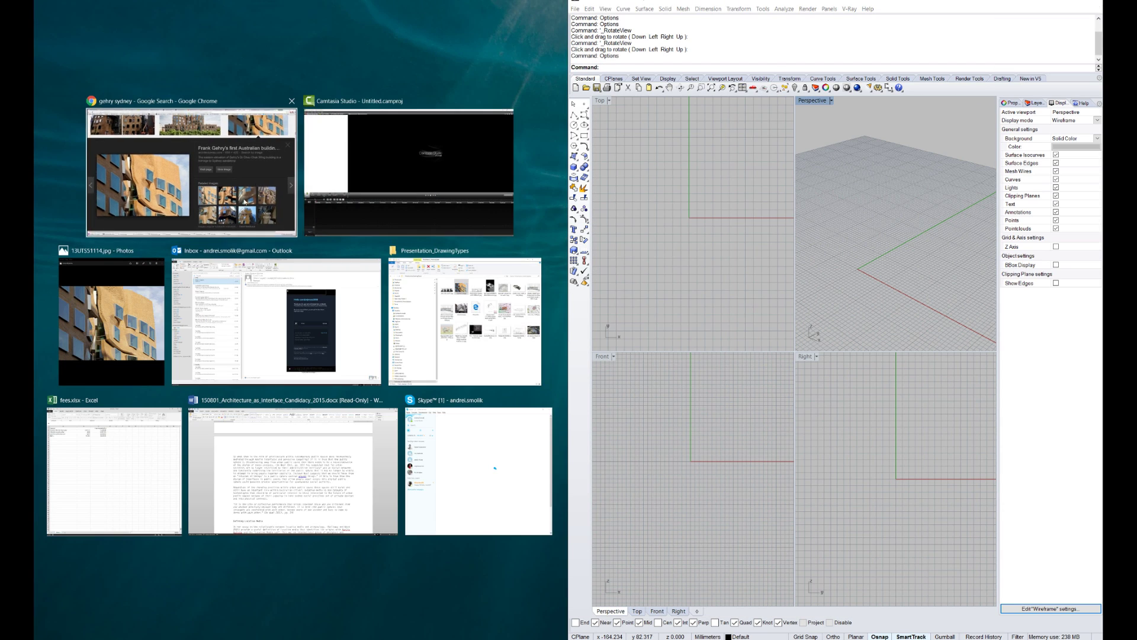
left_click(284, 201)
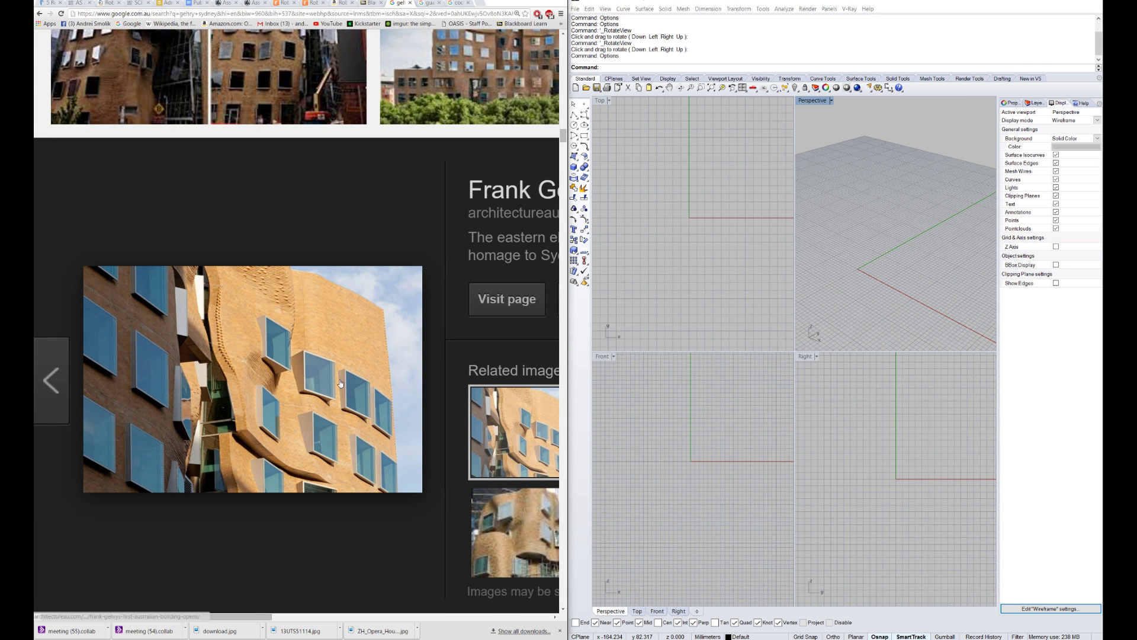
double_click(812, 101)
right_click_drag(813, 422, 779, 383)
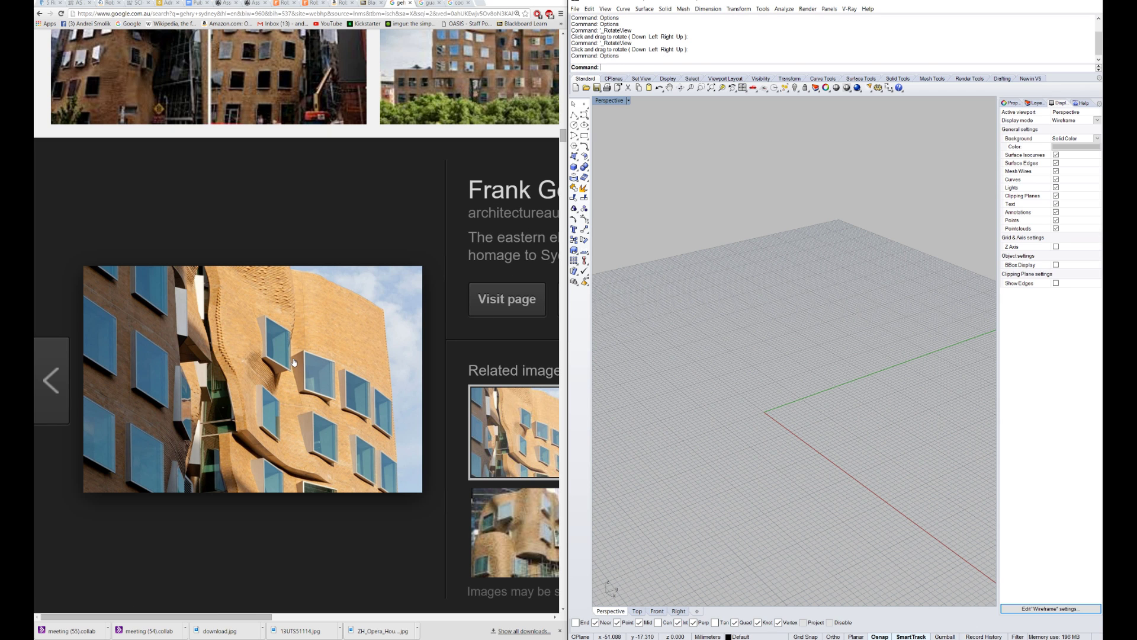
- Browse the "gehry sydney" image results for photos showing the curved brick facade and windows of the Dr Chau Chak Wing building
key("Left")
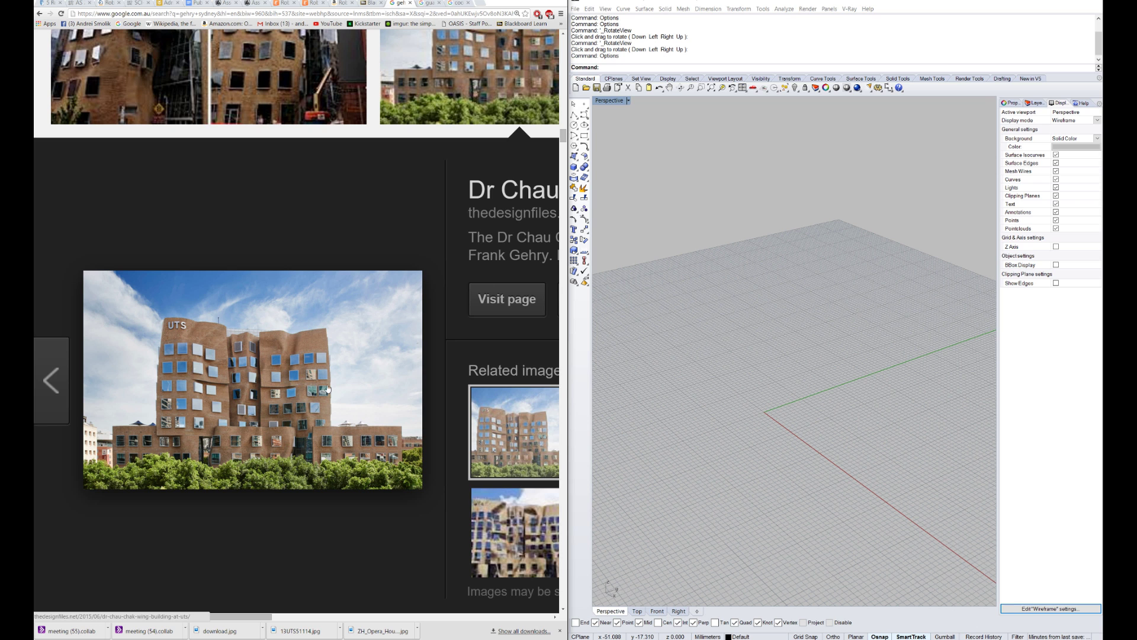
scroll(321, 392, "down", 3)
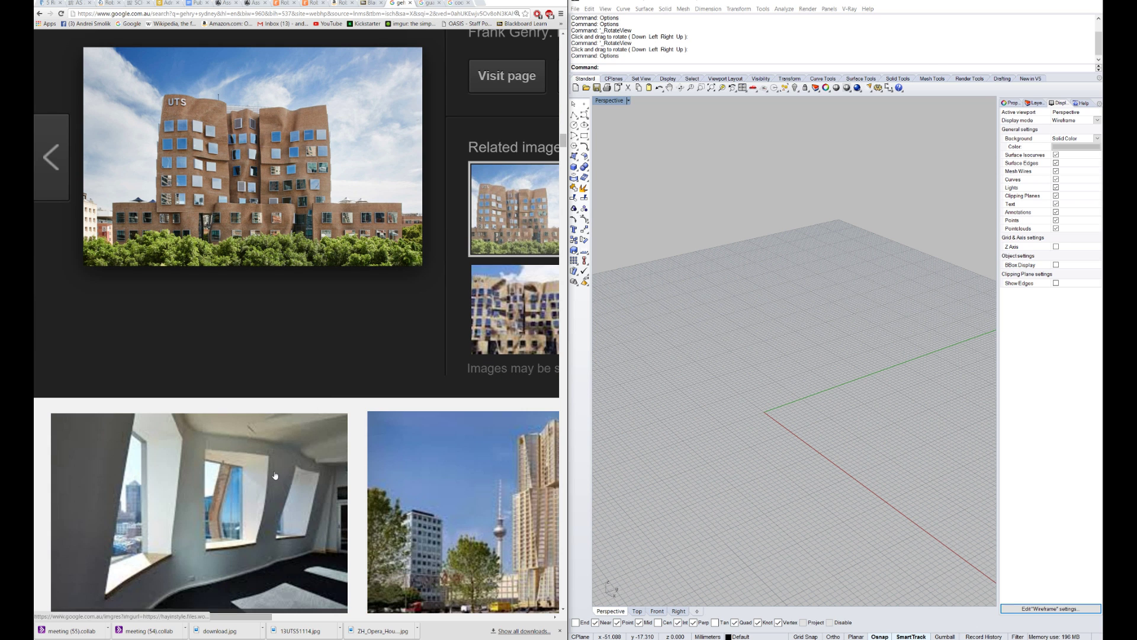
scroll(258, 458, "down", 4)
scroll(286, 344, "up", 5)
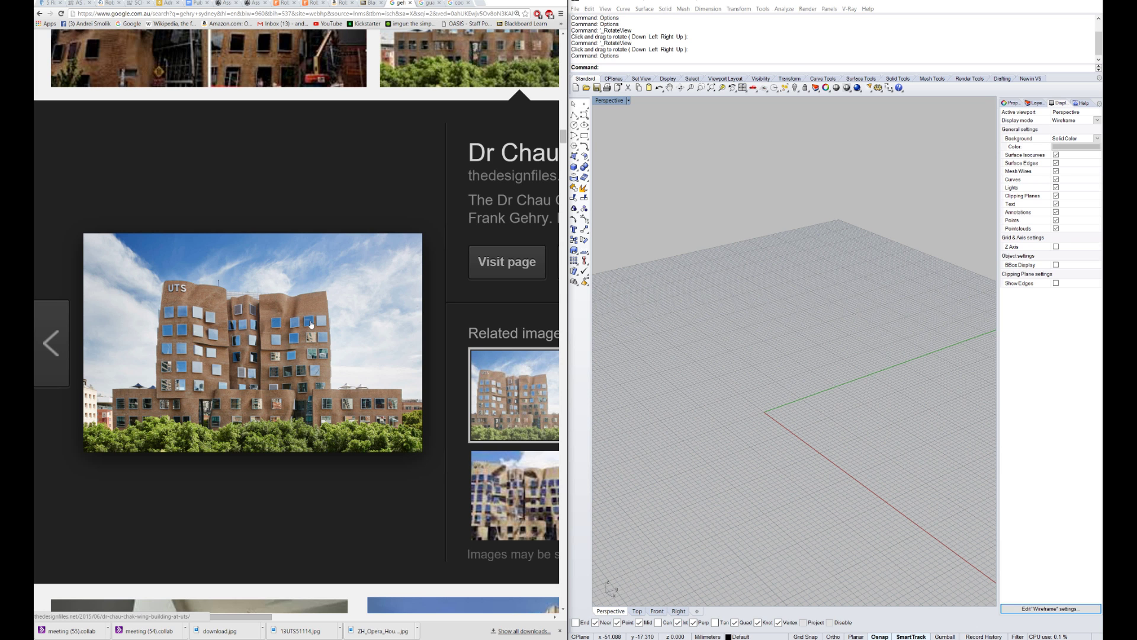
scroll(335, 373, "up", 3)
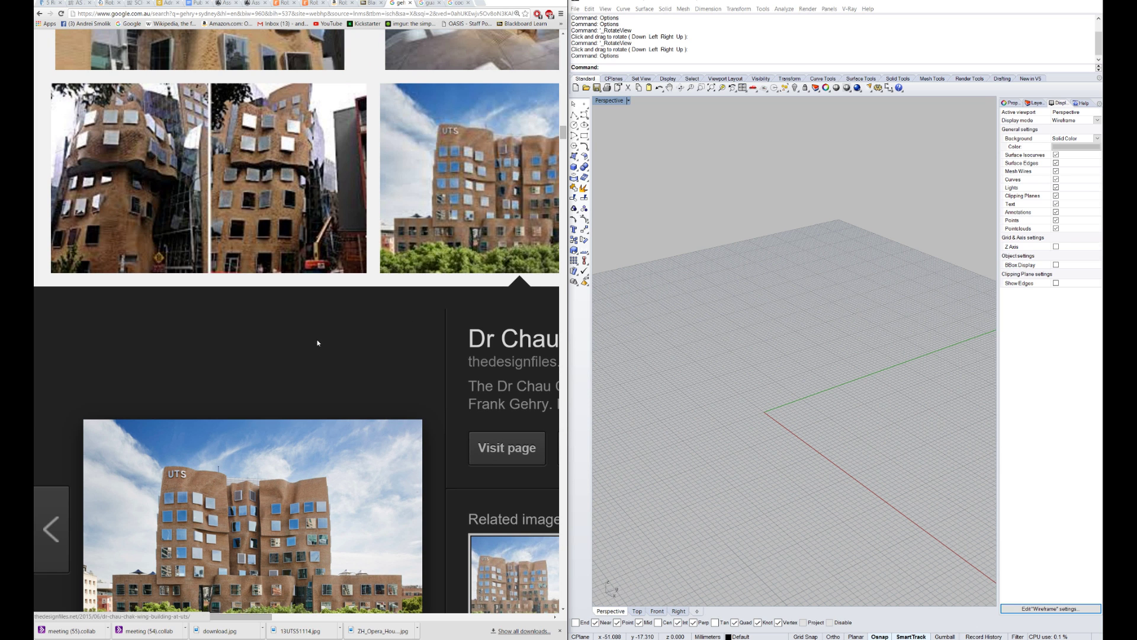
scroll(317, 343, "up", 3)
scroll(320, 345, "down", 8)
scroll(322, 352, "down", 1)
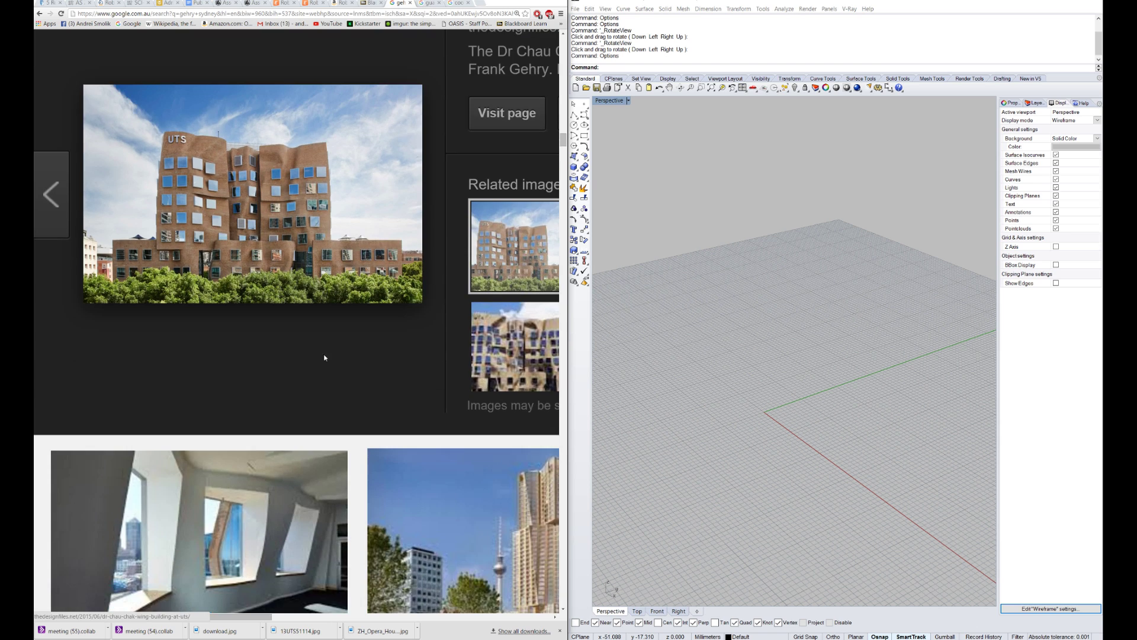
scroll(332, 364, "right", 7)
scroll(336, 372, "left", 6)
scroll(335, 374, "down", 10)
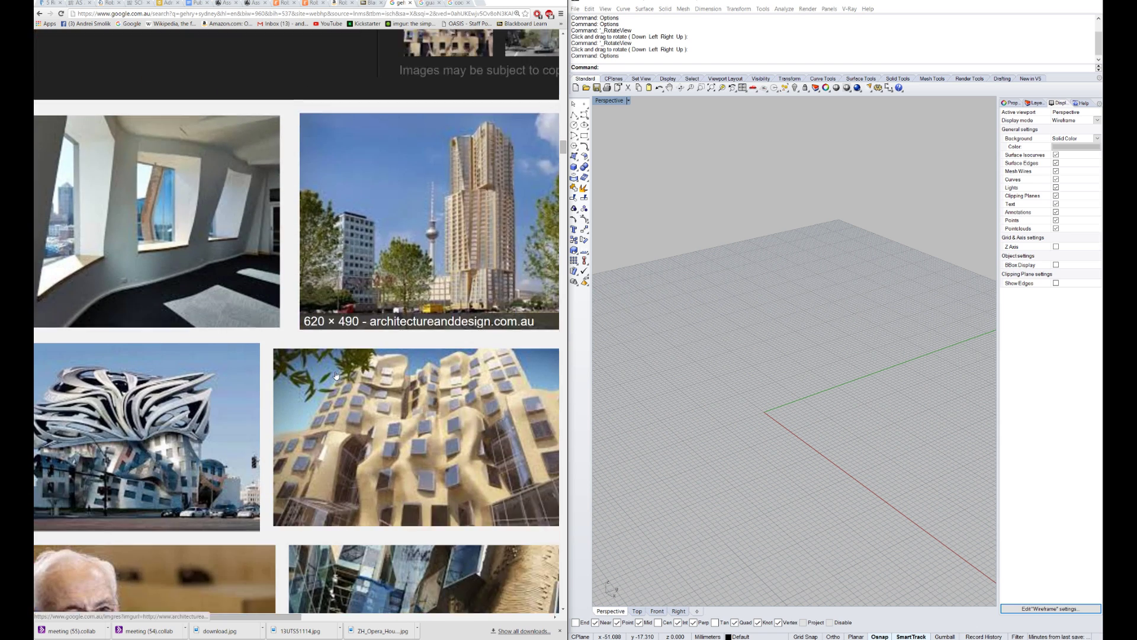
scroll(416, 382, "down", 6)
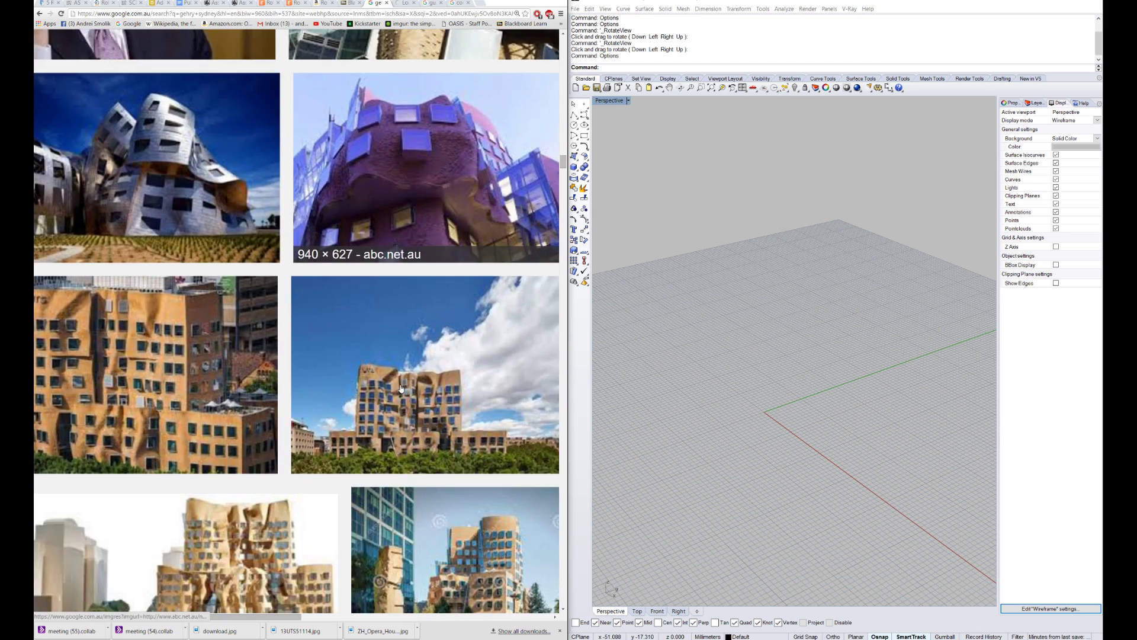
scroll(398, 388, "down", 7)
scroll(397, 388, "down", 3)
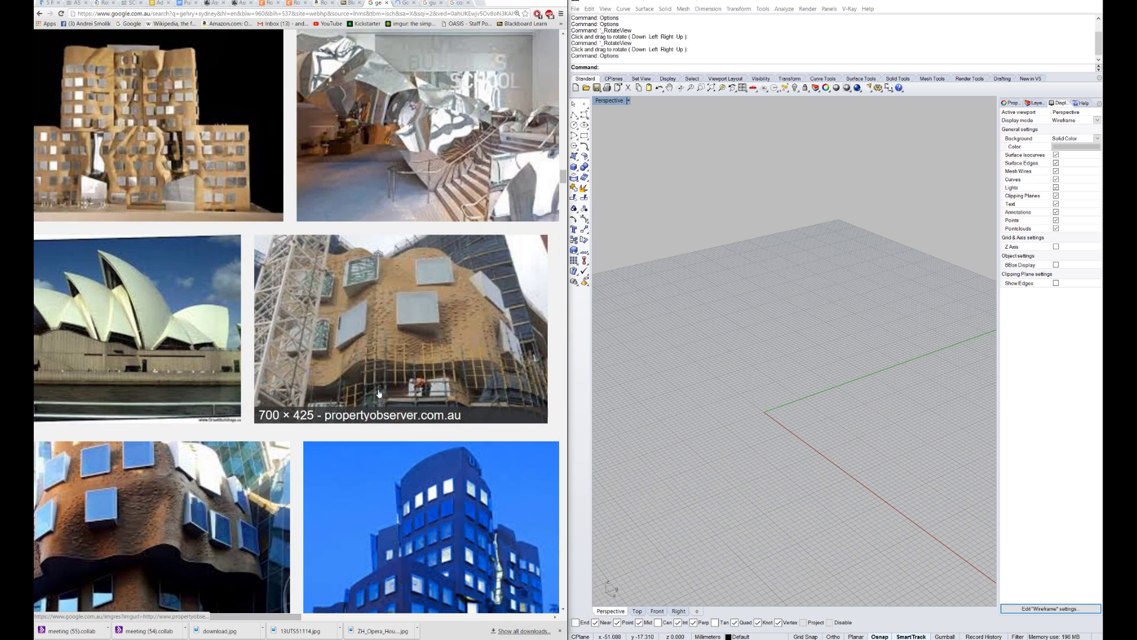
scroll(397, 394, "up", 20)
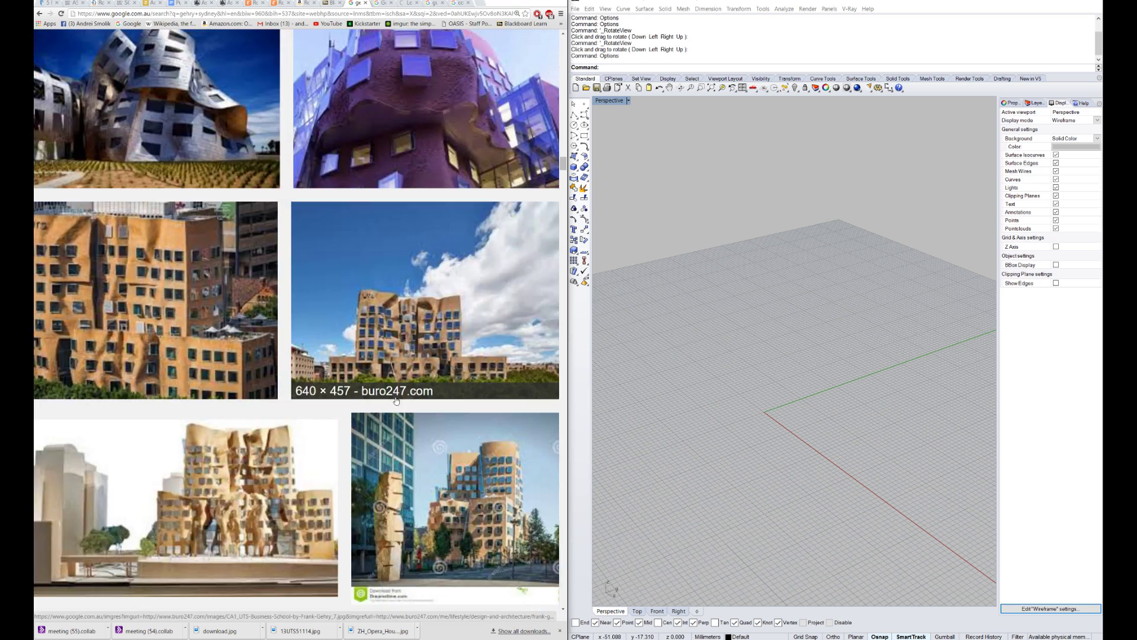
scroll(396, 388, "up", 13)
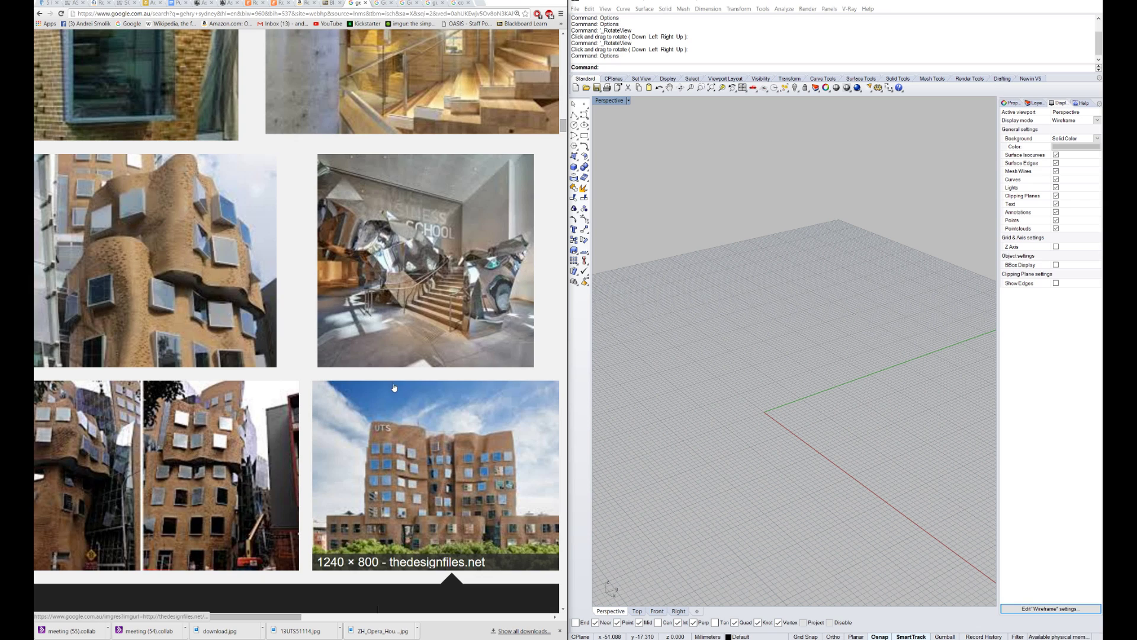
scroll(320, 393, "up", 5)
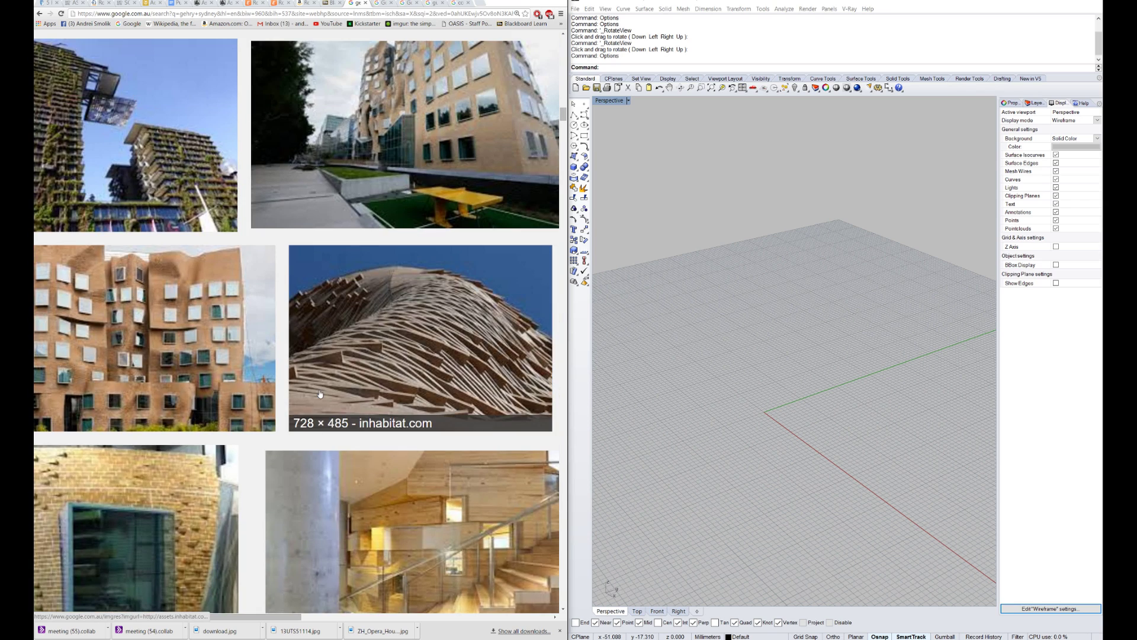
scroll(319, 394, "up", 15)
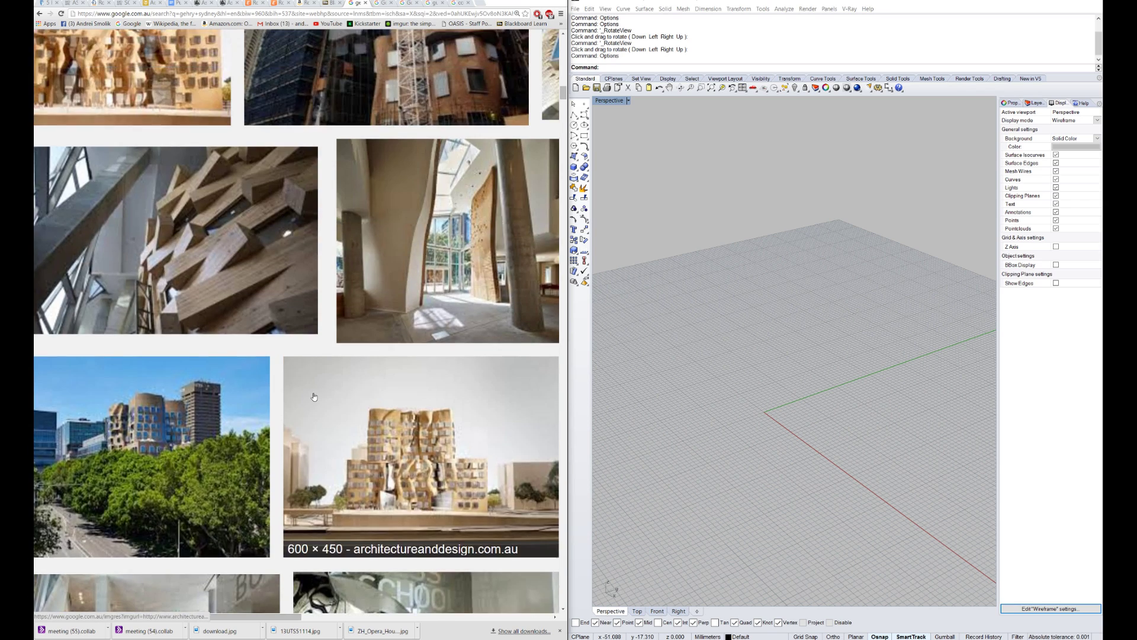
scroll(314, 396, "up", 15)
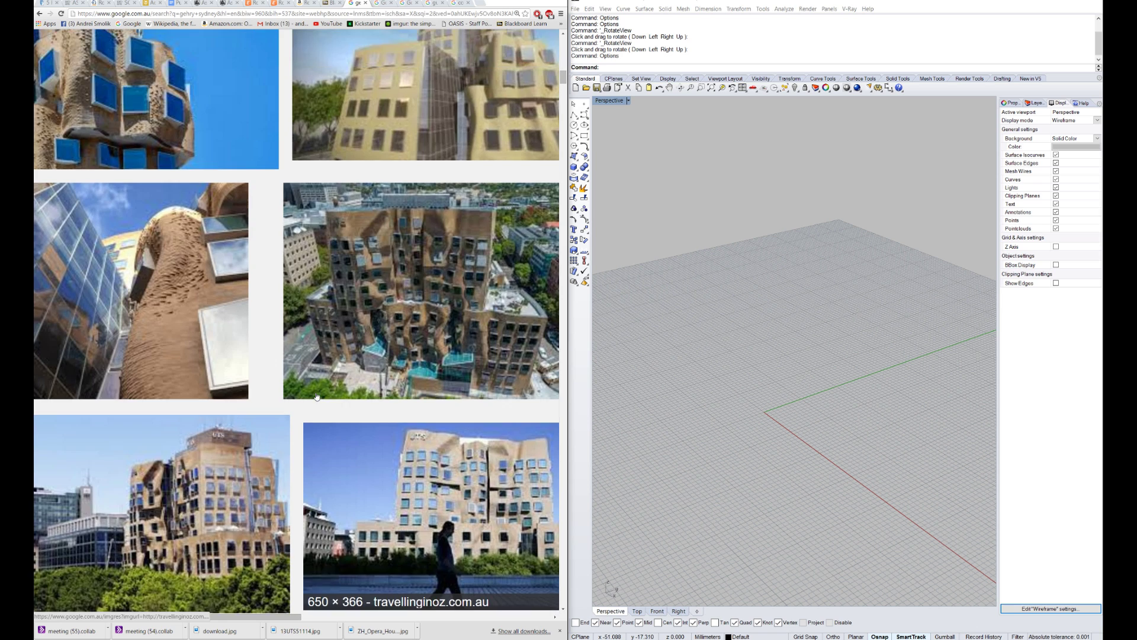
scroll(317, 396, "up", 15)
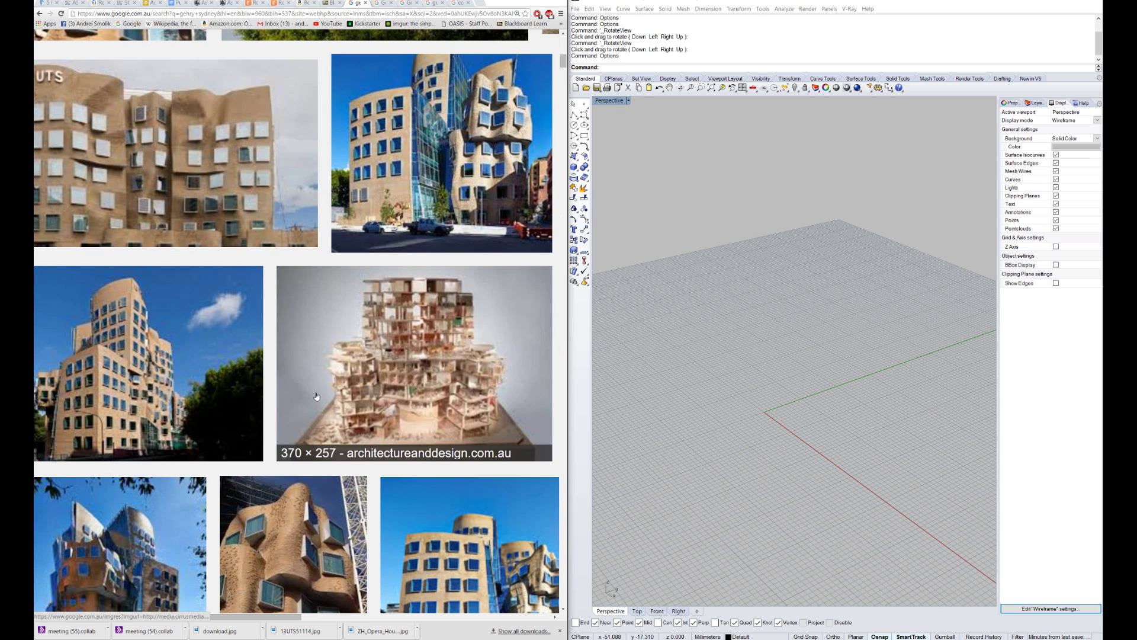
scroll(317, 396, "up", 10)
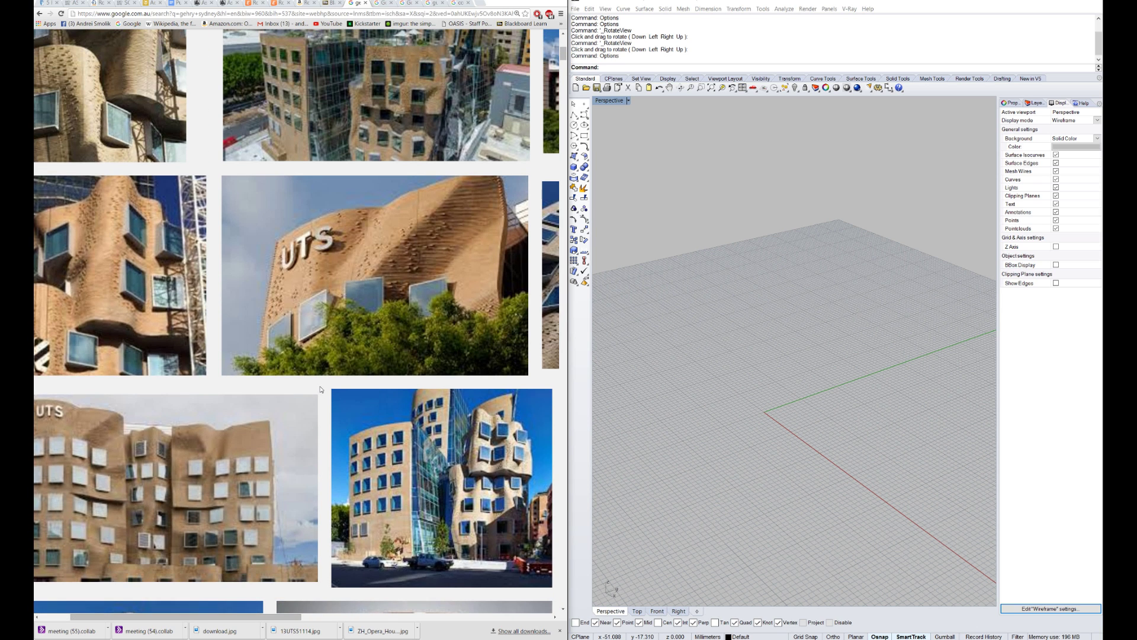
scroll(403, 359, "up", 10)
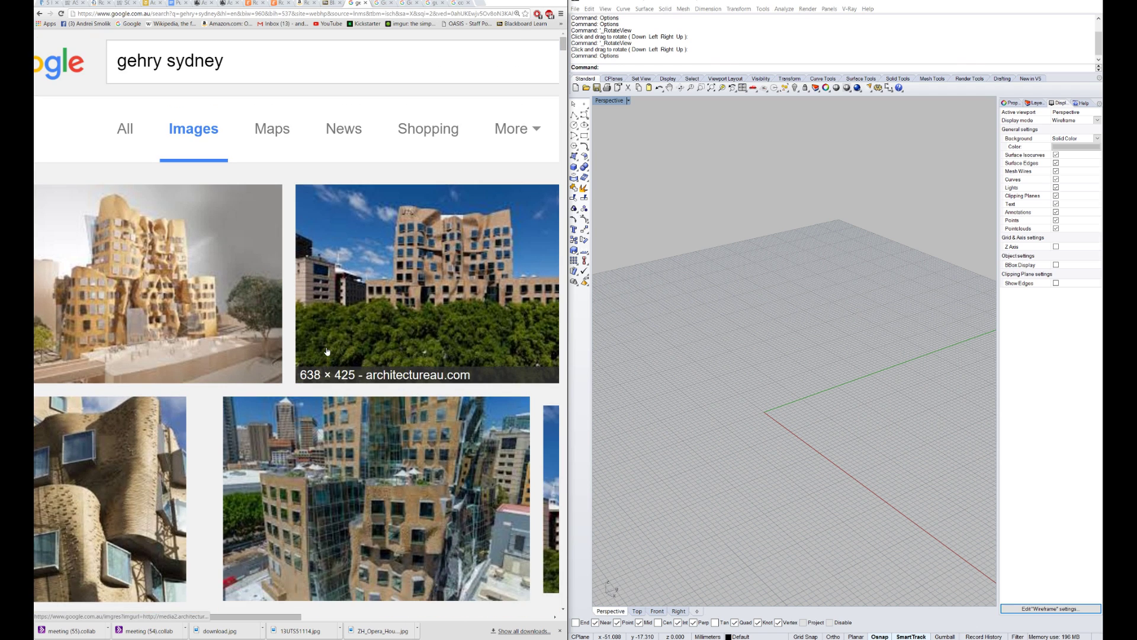
scroll(332, 351, "down", 3, "ctrl")
scroll(474, 358, "down", 9)
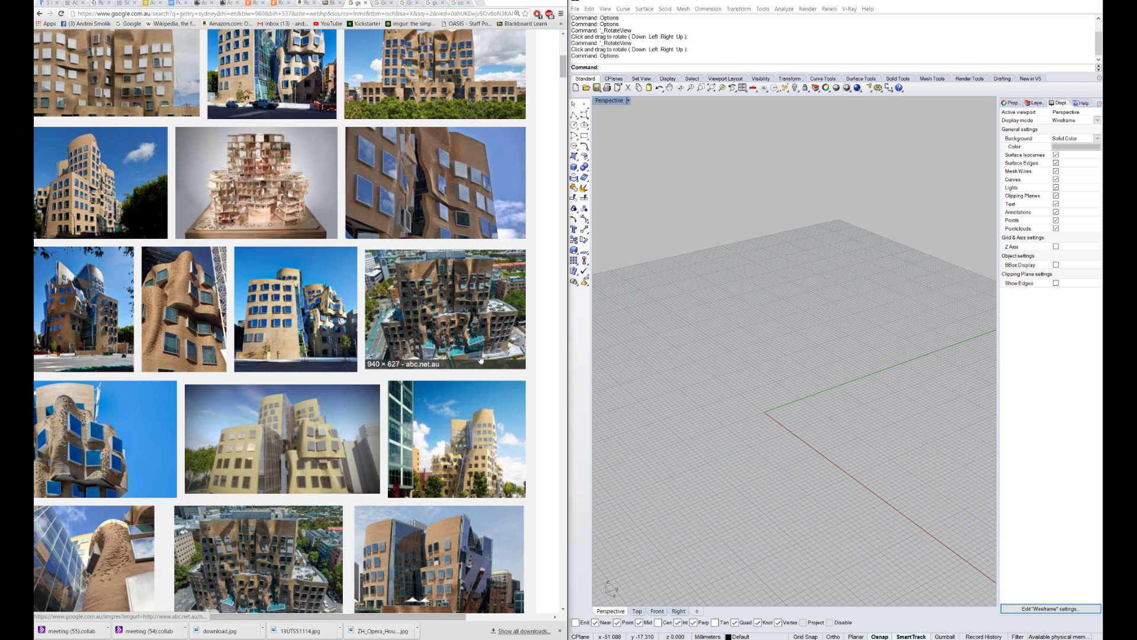
- Open the telegraph.co.uk preview of Gehry's Chau Chak Wing building and enlarge the results page to 300% as a modelling reference
left_click(478, 201)
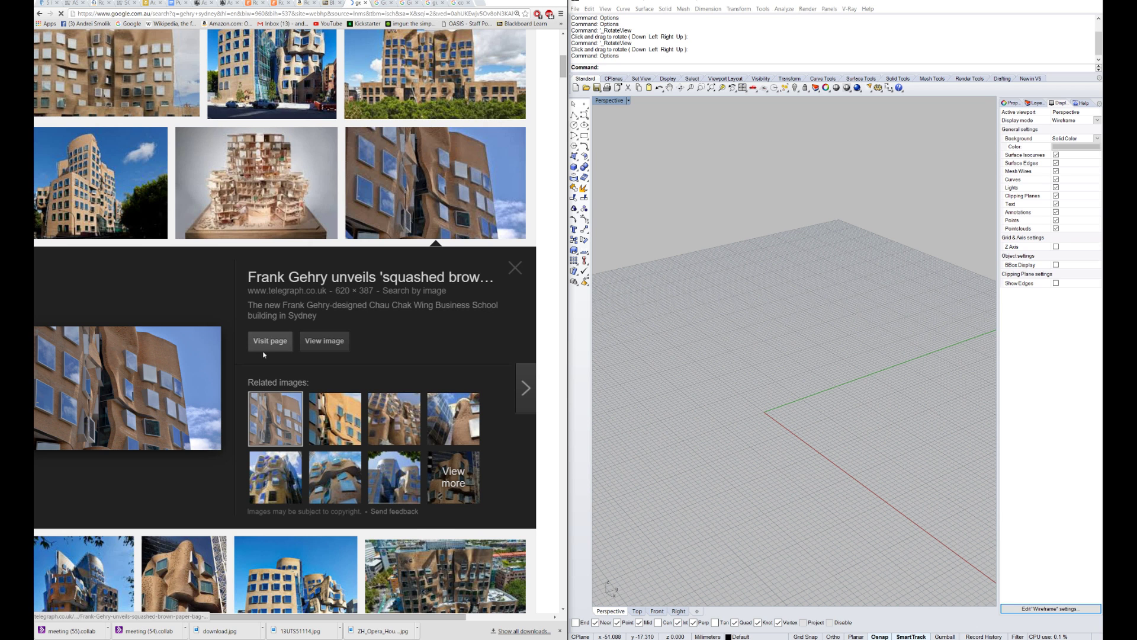
scroll(264, 354, "up", 8, "ctrl")
left_click(208, 275)
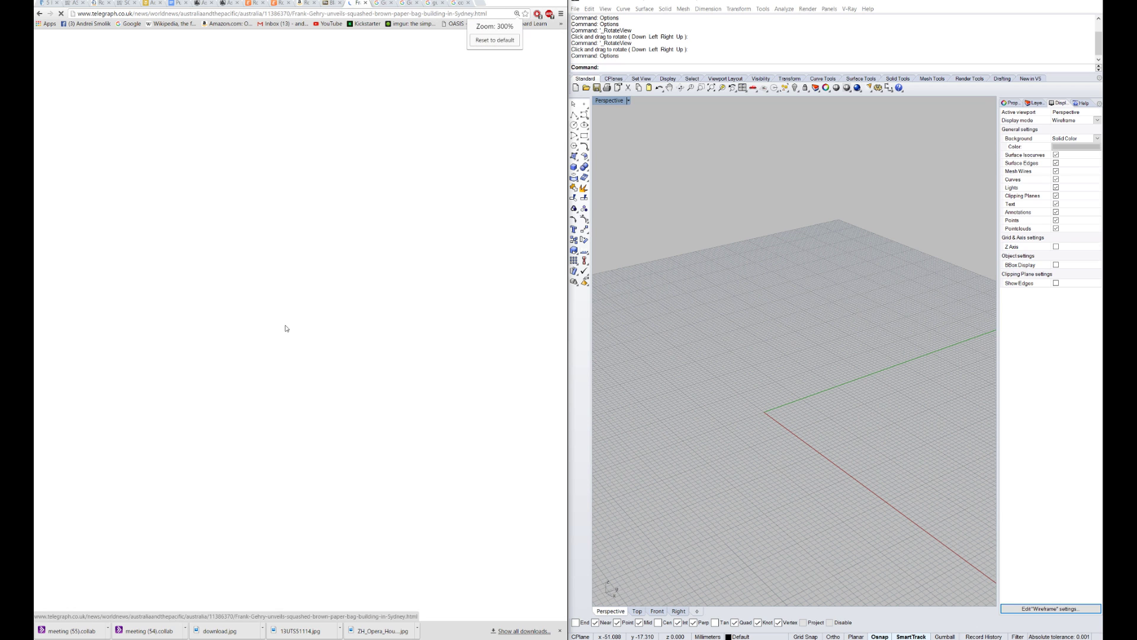
left_click(38, 13)
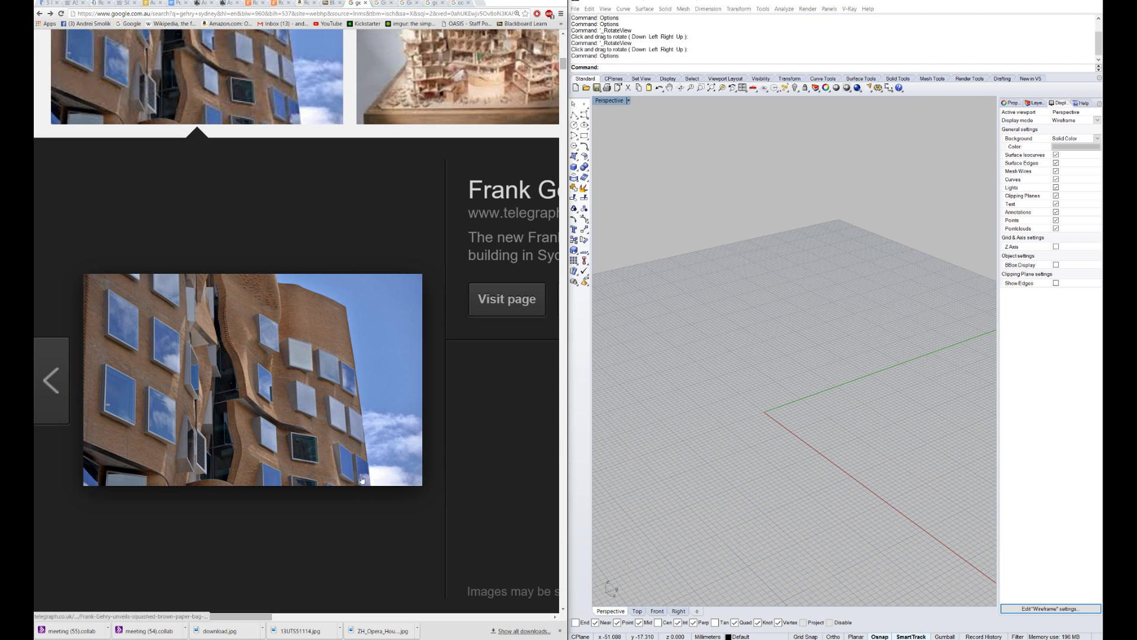
- Restore Rhino's four-viewport layout and maximize the Front viewport
right_click_drag(840, 357, 835, 394)
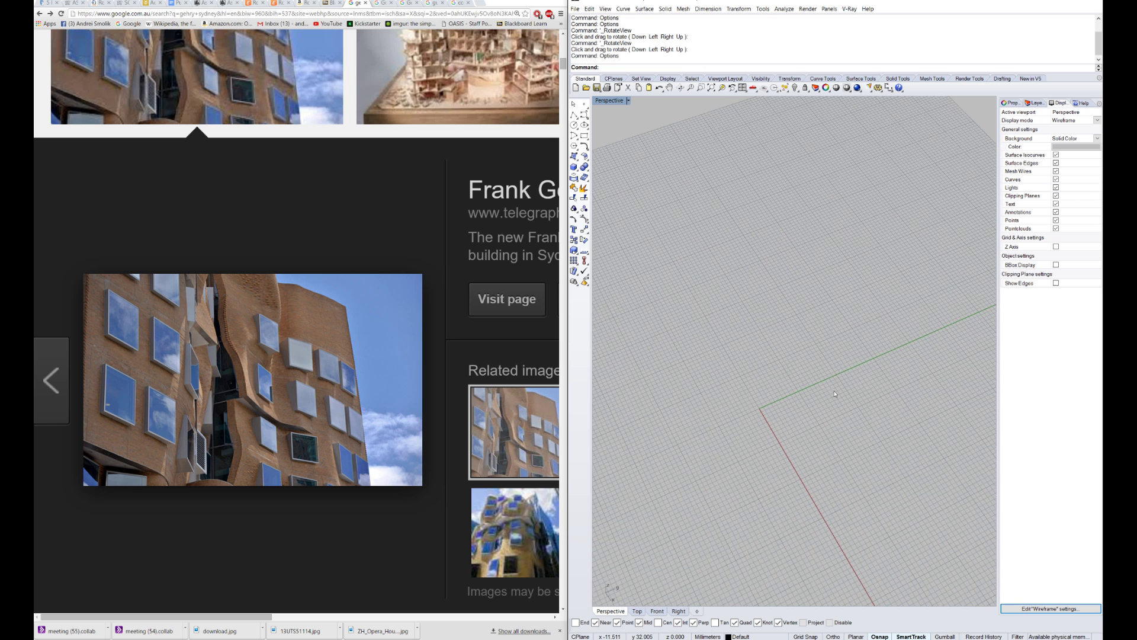
scroll(757, 364, "down", 7)
mouse_move(699, 377)
right_mouse_down()
mouse_move(741, 393)
mouse_move(717, 382)
right_mouse_up()
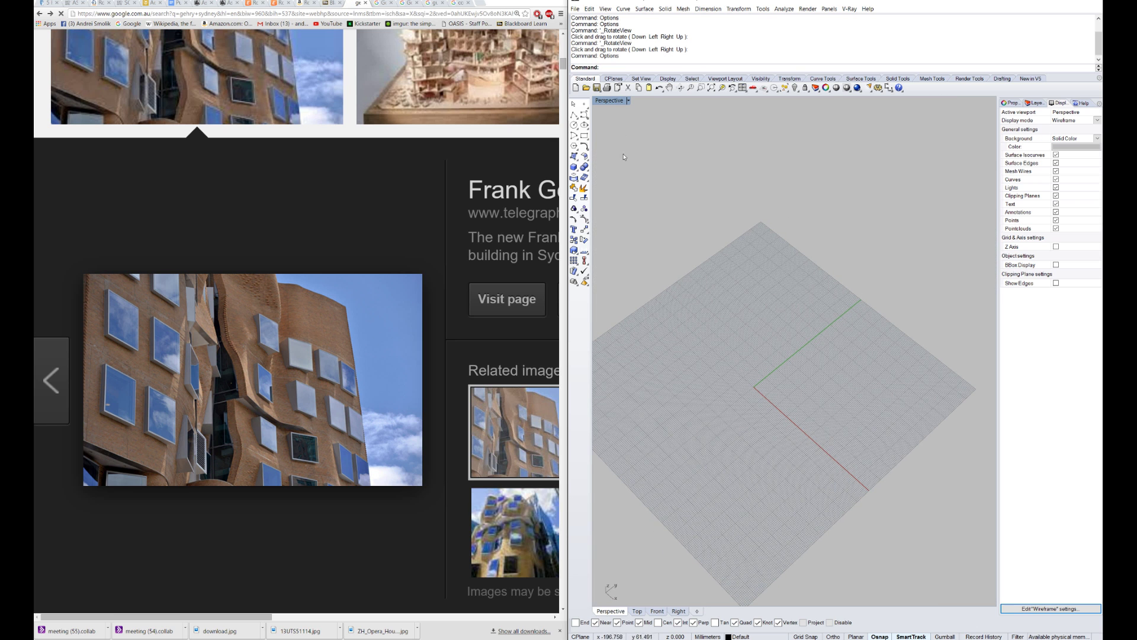
double_click(605, 101)
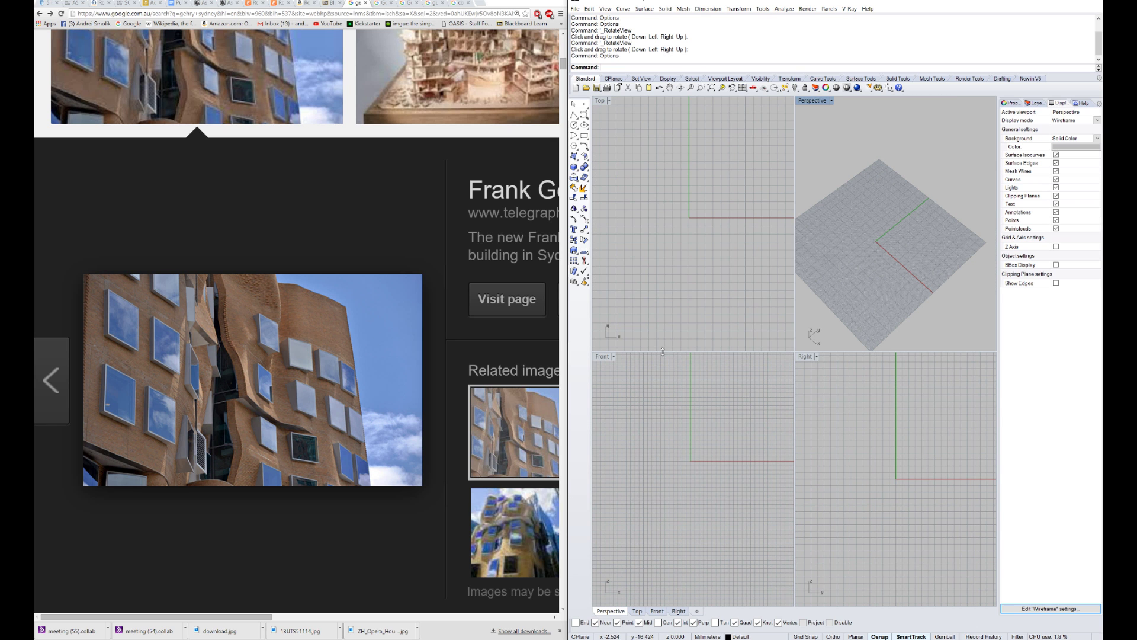
left_click(603, 364)
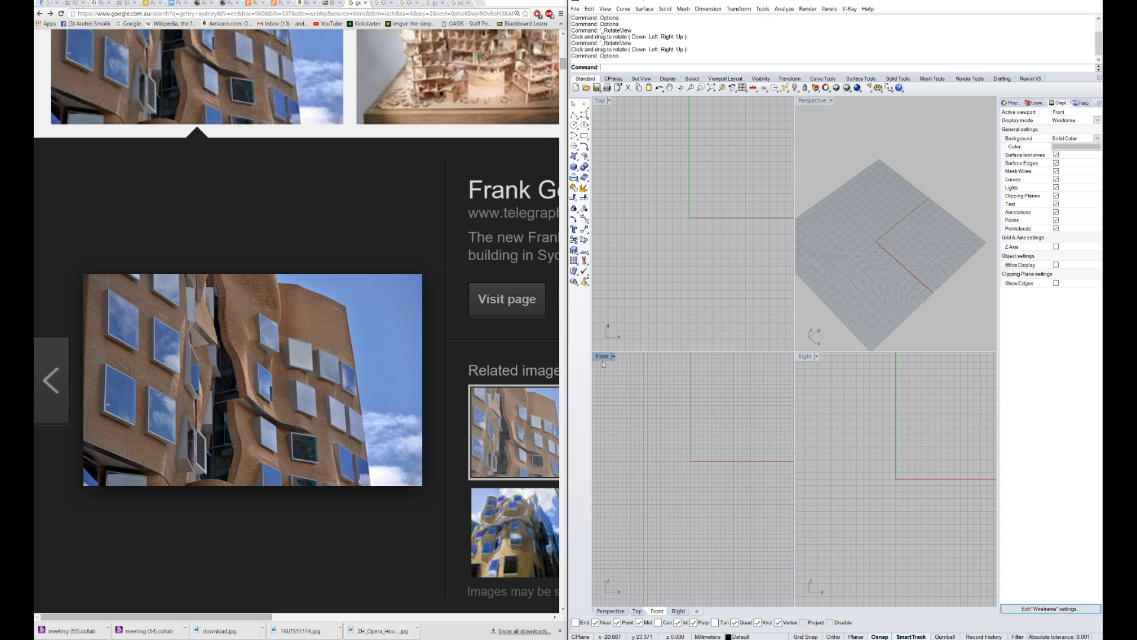
double_click(604, 356)
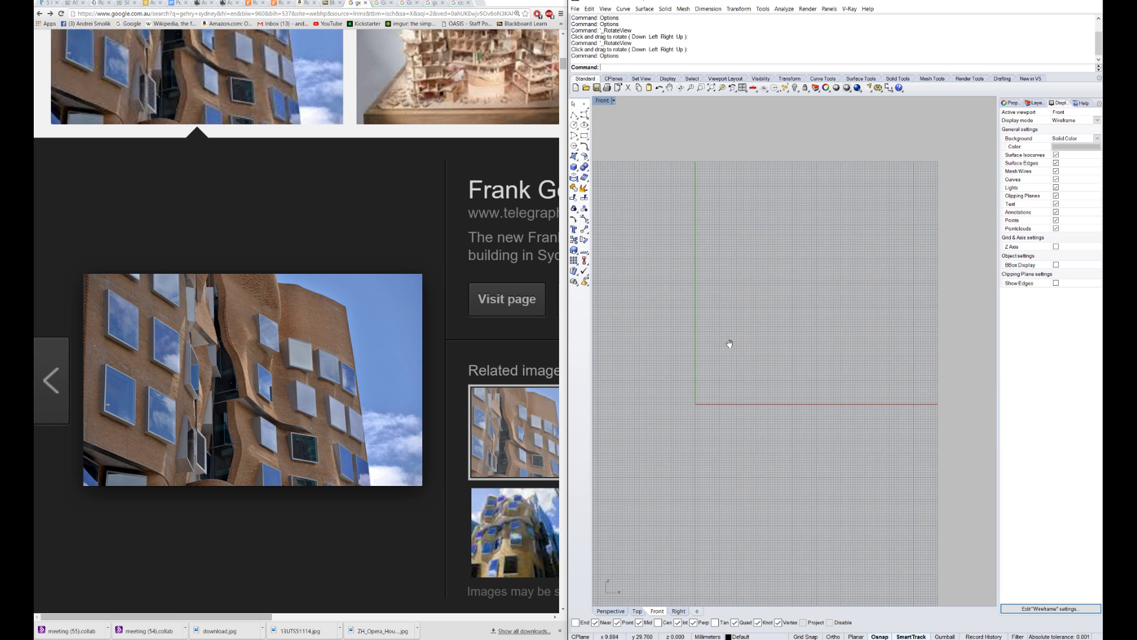
scroll(728, 382, "up", 1)
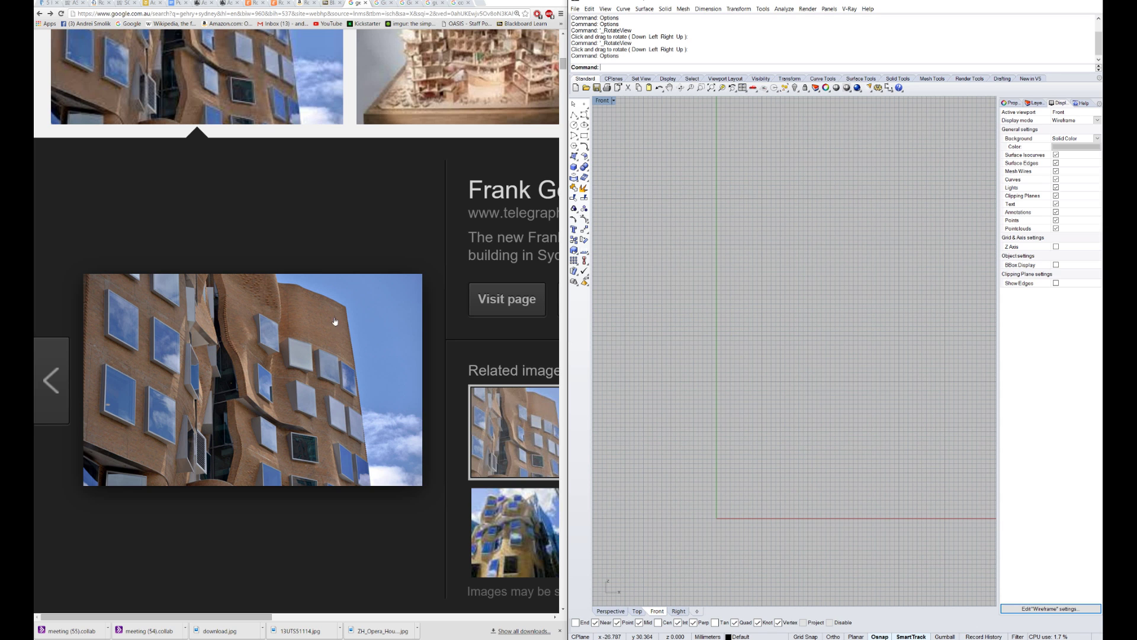
- Draw a degree-2 control point curve in the Front view as a wavy facade edge about 30 mm tall, just left of the vertical axis
left_click(585, 115)
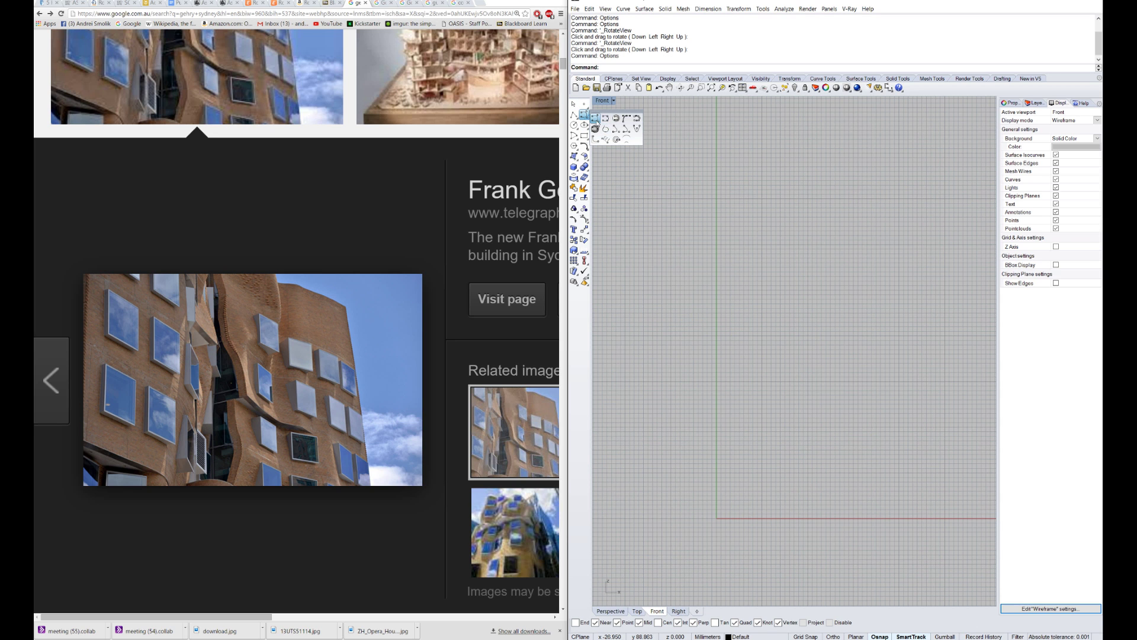
left_click(595, 118)
right_click_drag(700, 518, 739, 513)
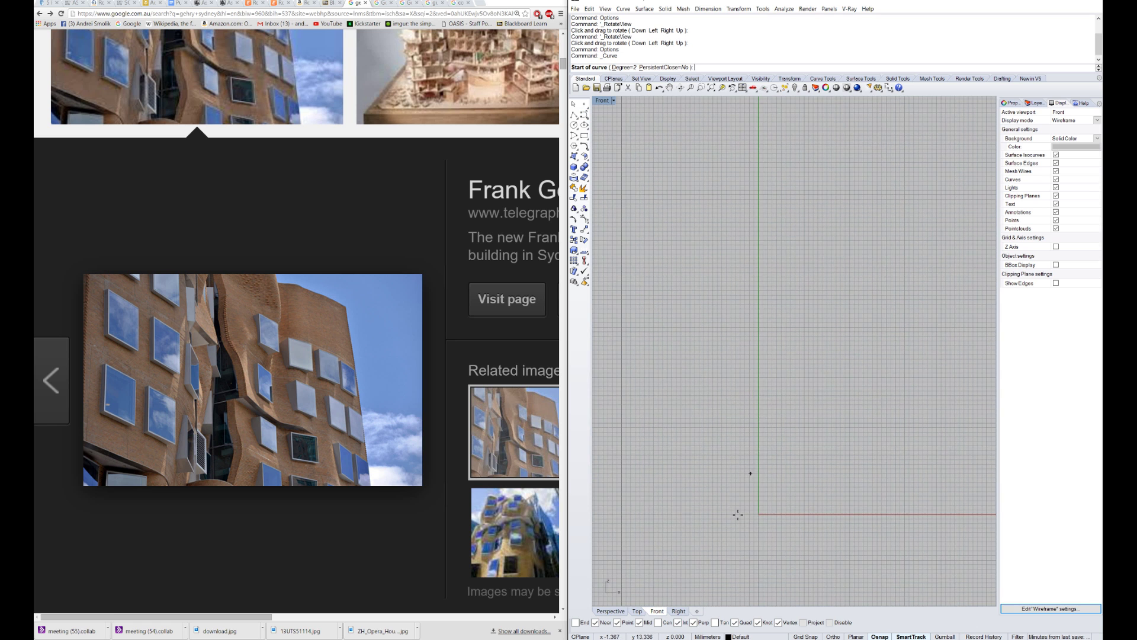
scroll(739, 515, "up", 4)
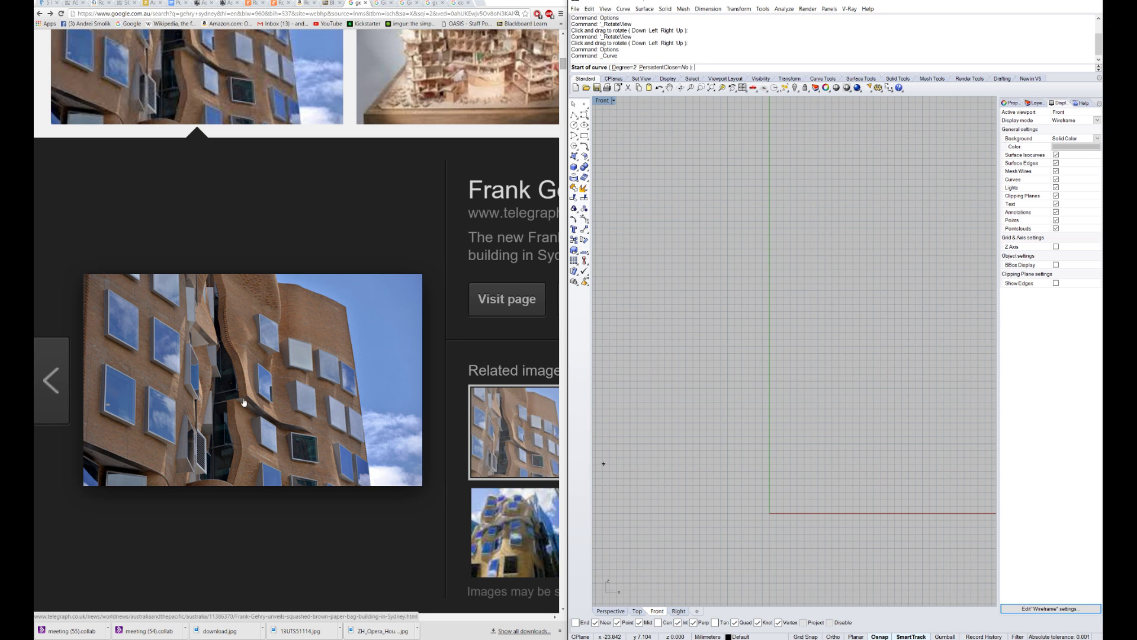
left_click(757, 529)
key("shift")
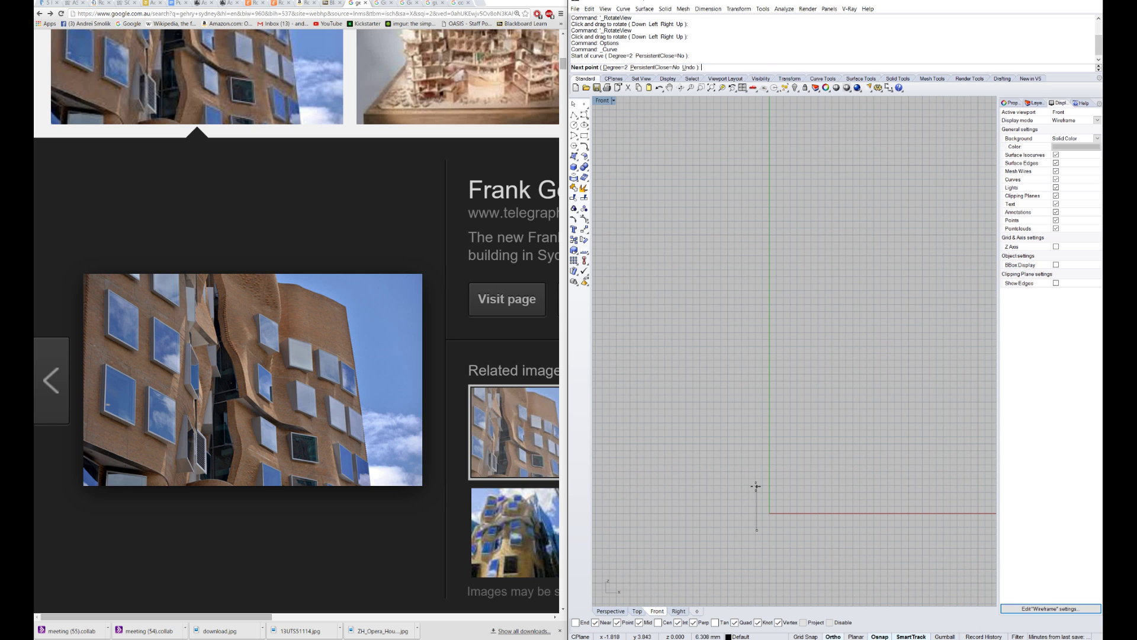
left_click(757, 490)
left_click(730, 443)
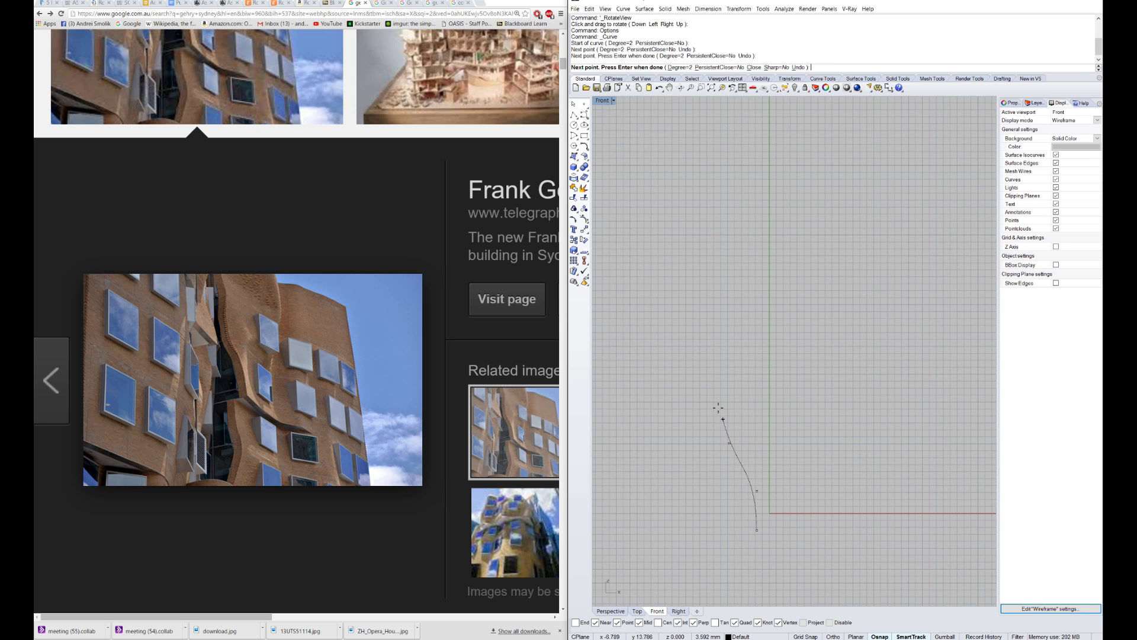
left_click(727, 408)
left_click(738, 380)
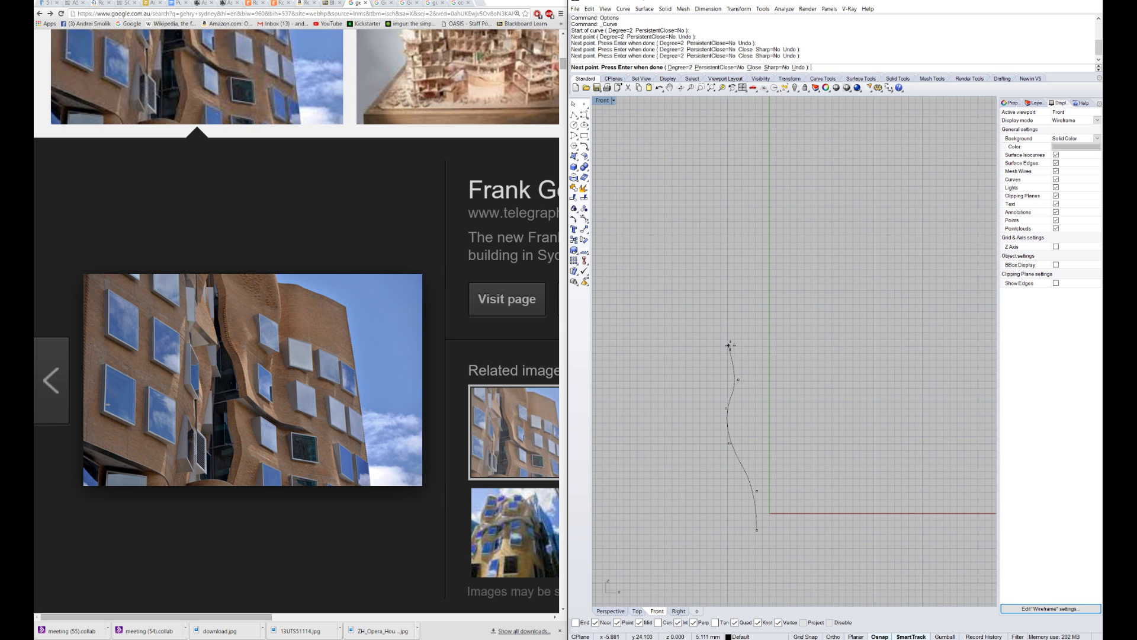
left_click(733, 347)
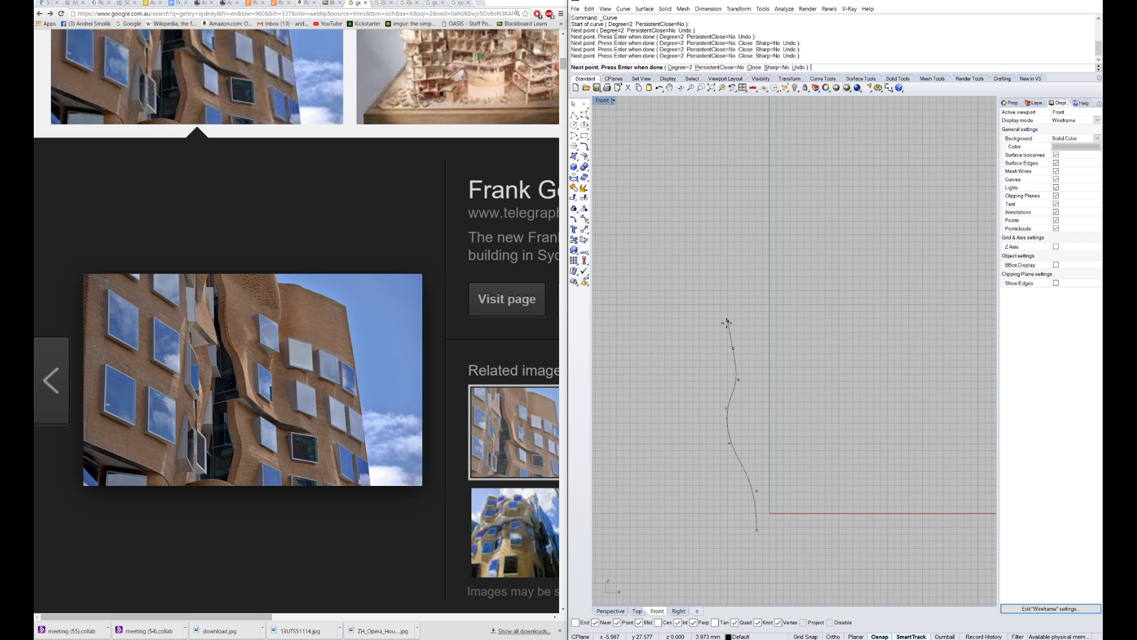
left_click(728, 322)
key("Return")
- Draw a second wavy curve starting about 0.6 mm left of the first curve's base, crossing it and ending level with its top on the right
scroll(760, 480, "up", 3)
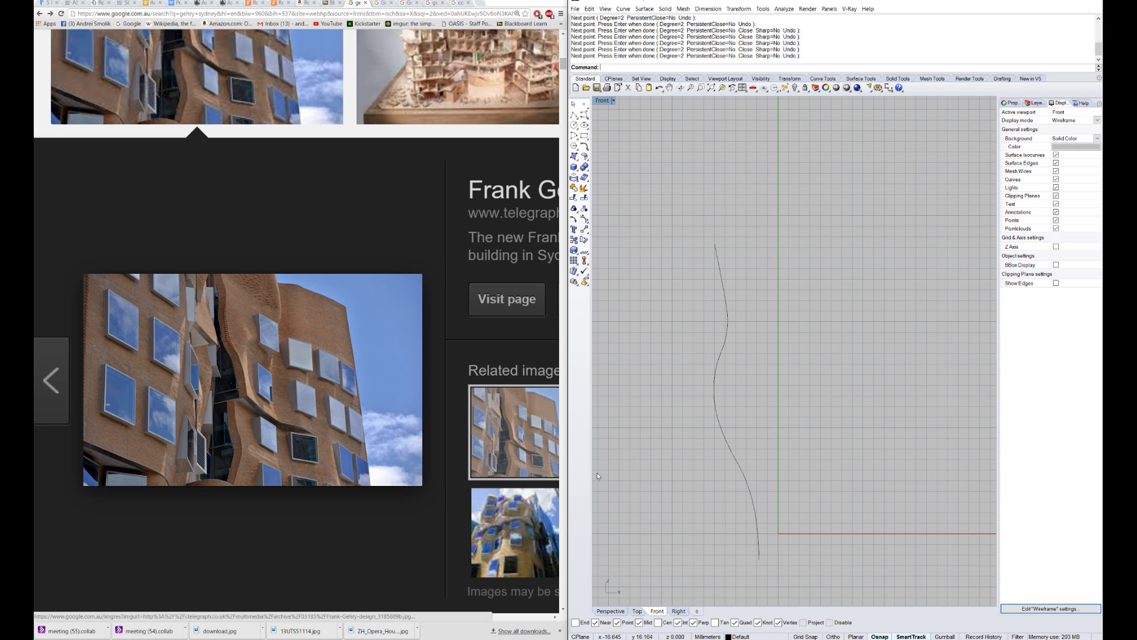
right_click(734, 514)
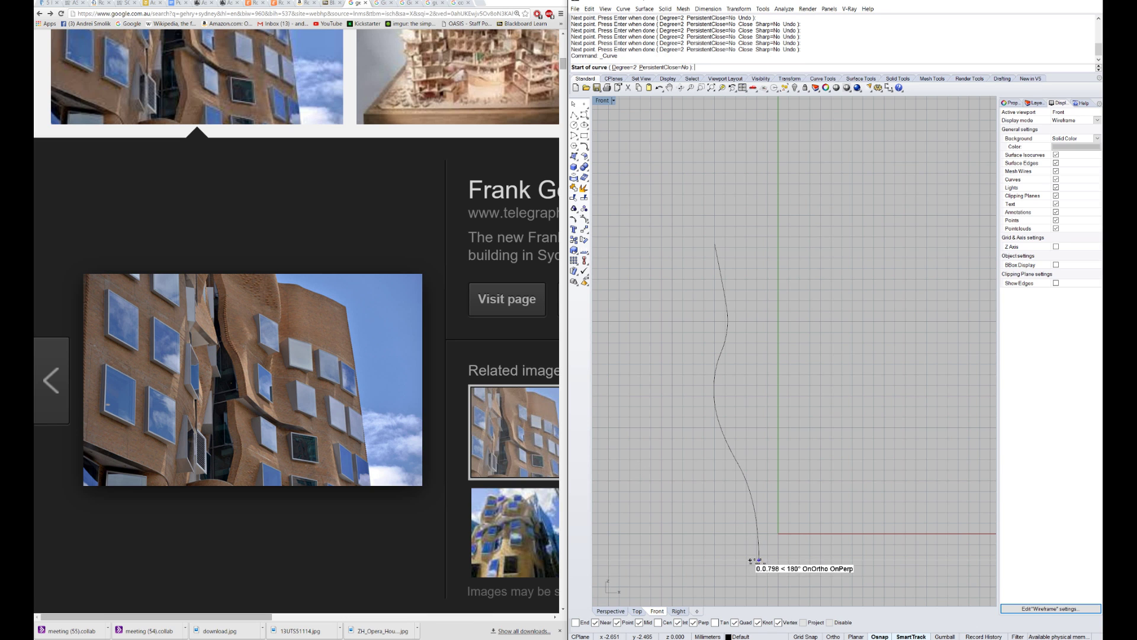
scroll(746, 558, "up", 3)
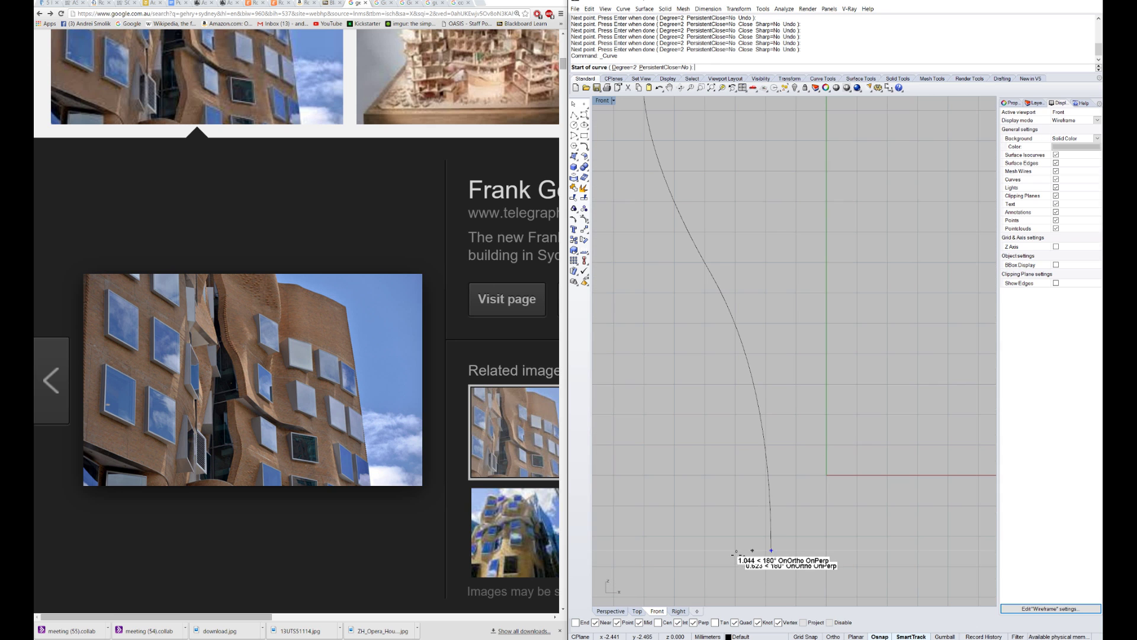
left_click(750, 549)
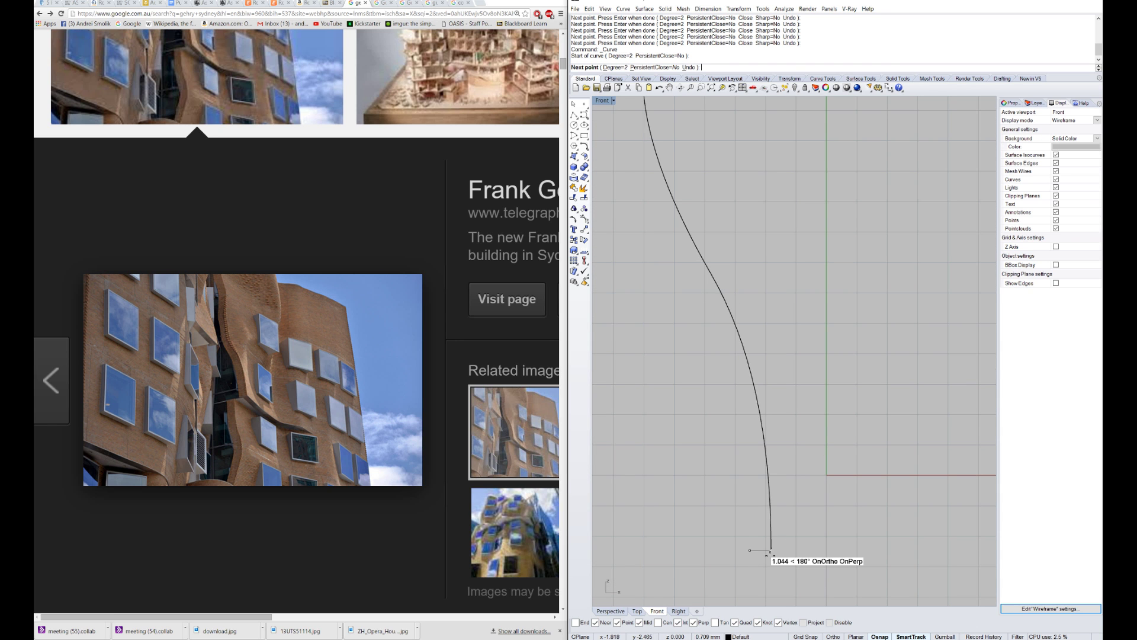
scroll(764, 553, "down", 3)
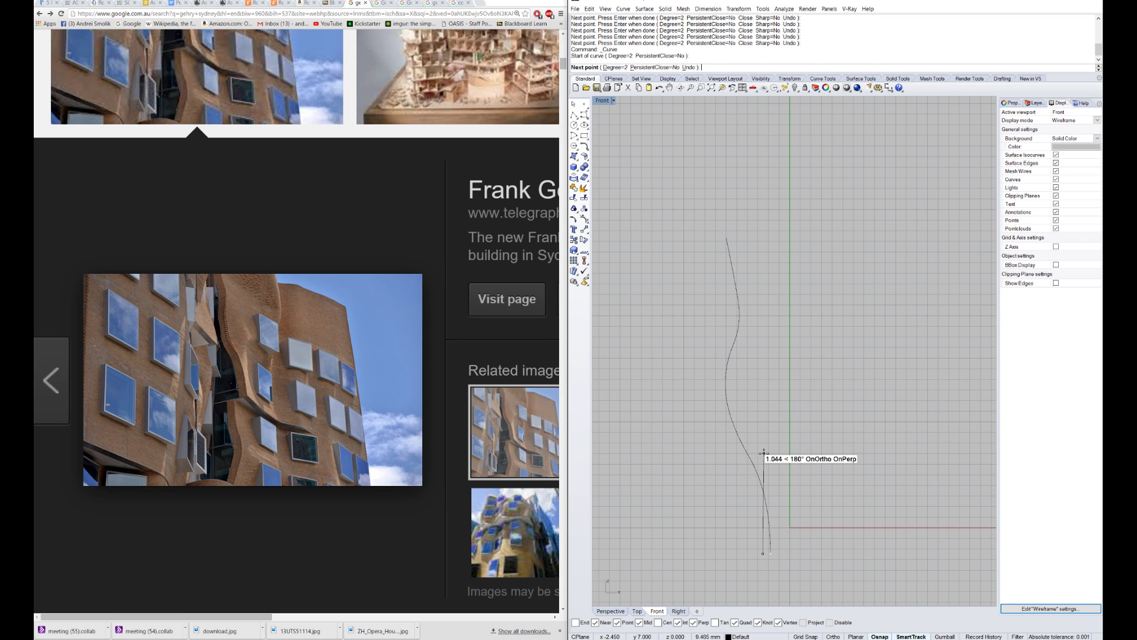
scroll(760, 508, "up", 2)
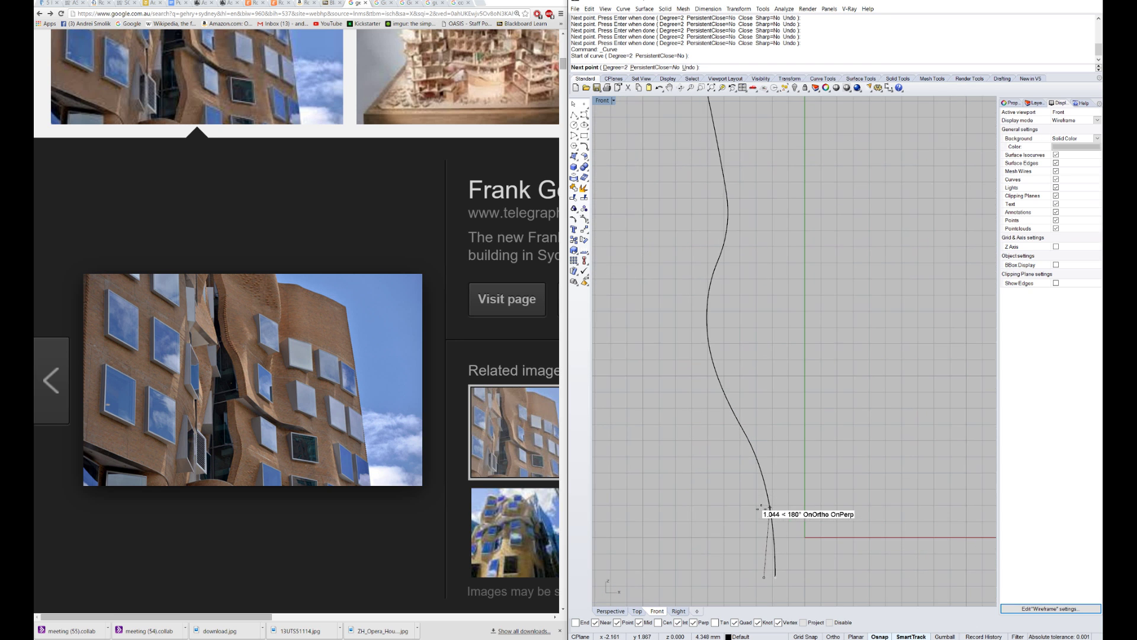
left_click(734, 470)
left_click(736, 358)
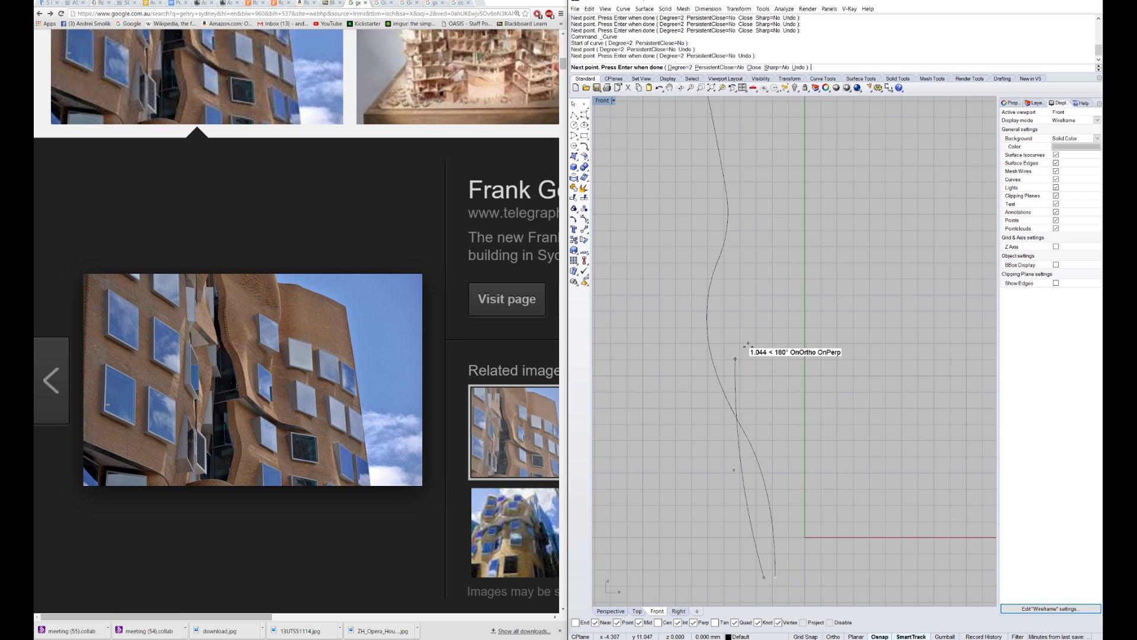
left_click(778, 250)
scroll(777, 269, "down", 3)
scroll(779, 306, "up", 3)
left_click(782, 278)
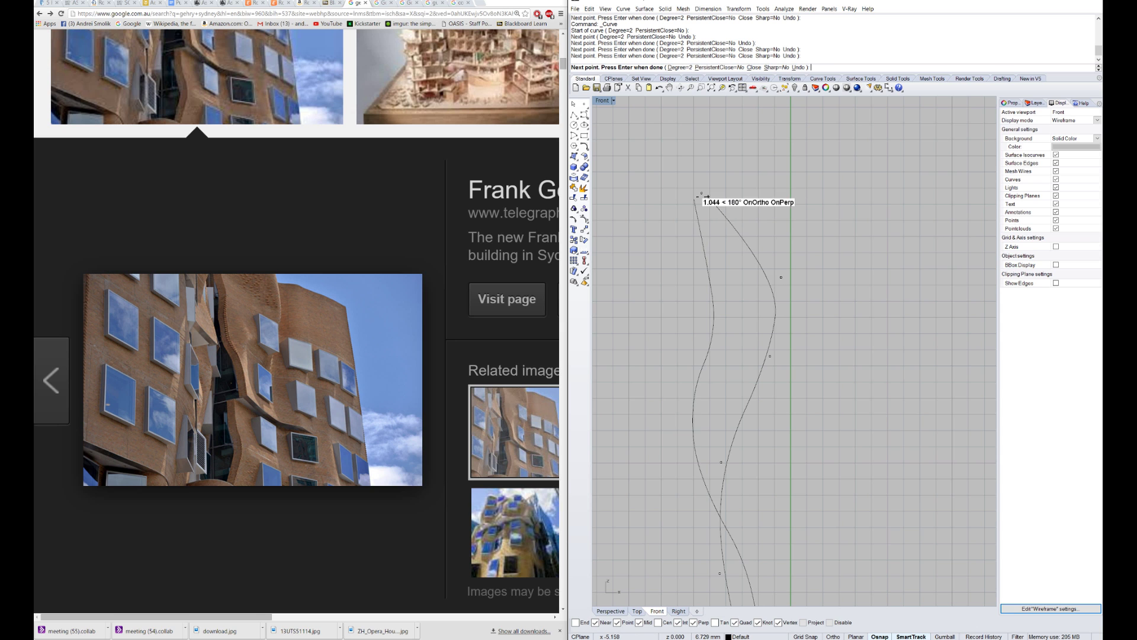
left_click(781, 200)
key("Return")
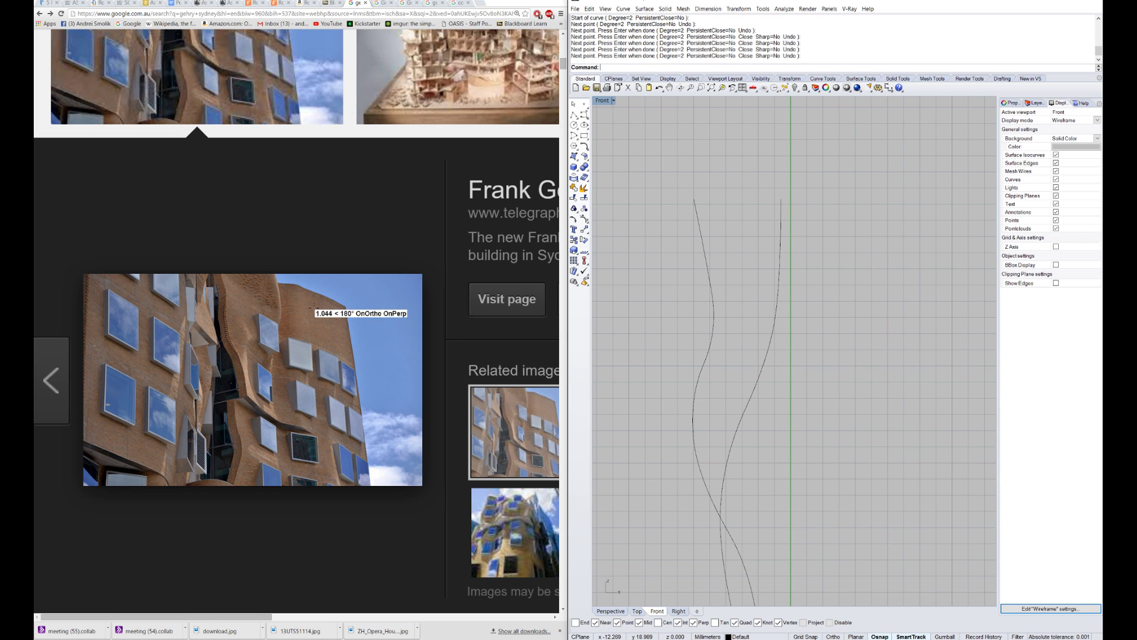
- Draw a third wavy curve from between the two existing tops down to the left of their bases, ending at the same base level
key("Return")
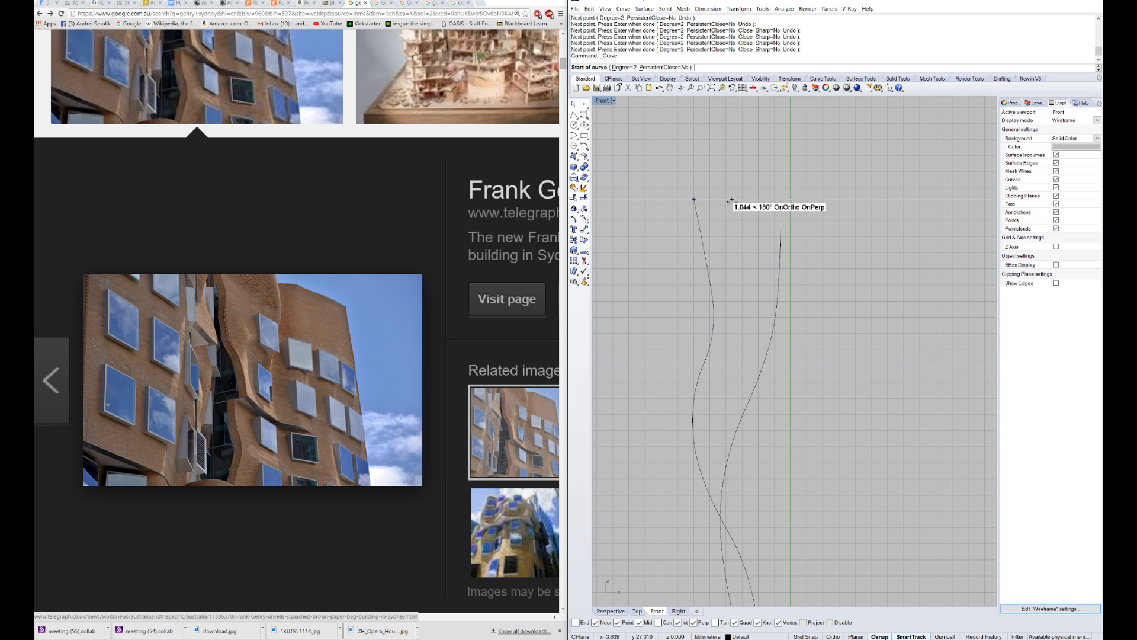
left_click(749, 199)
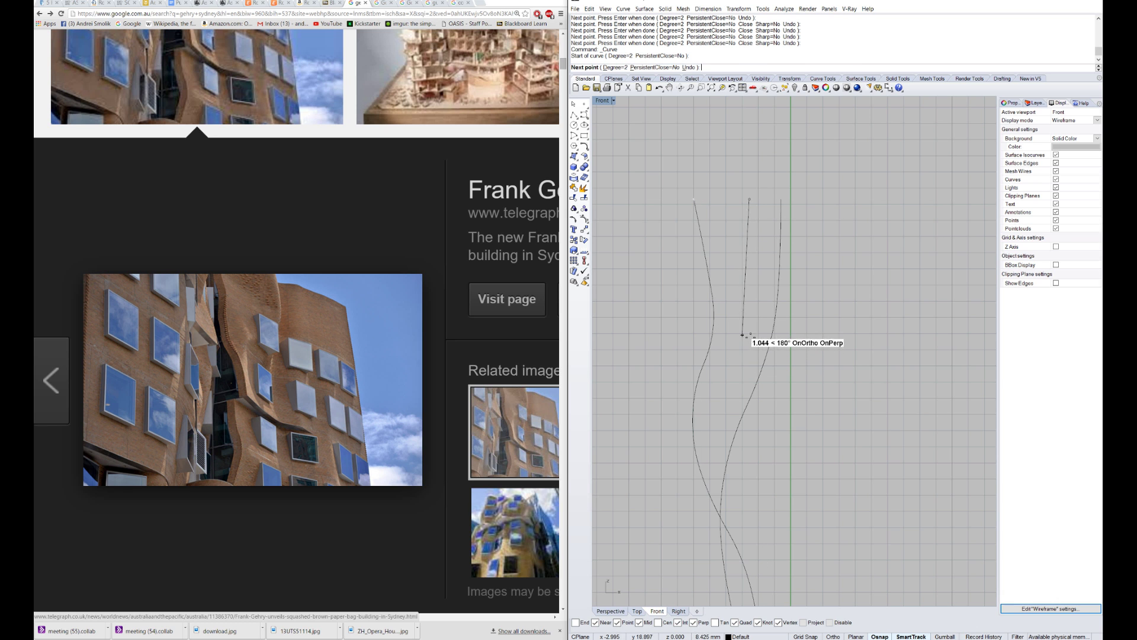
left_click(750, 336)
right_click_drag(694, 394, 707, 217)
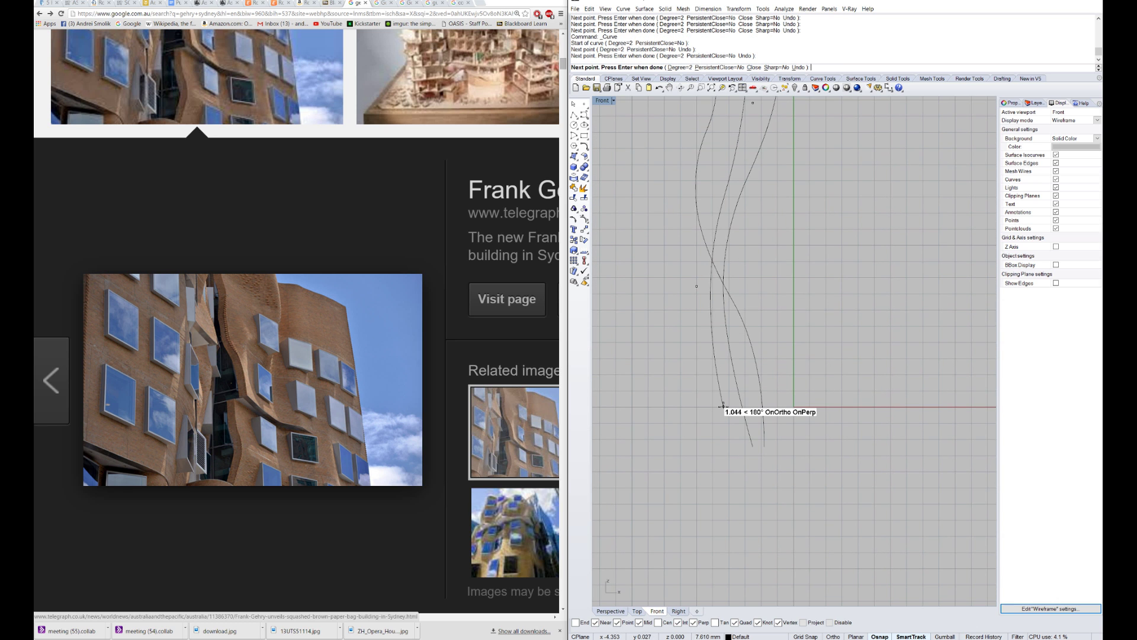
left_click(724, 407)
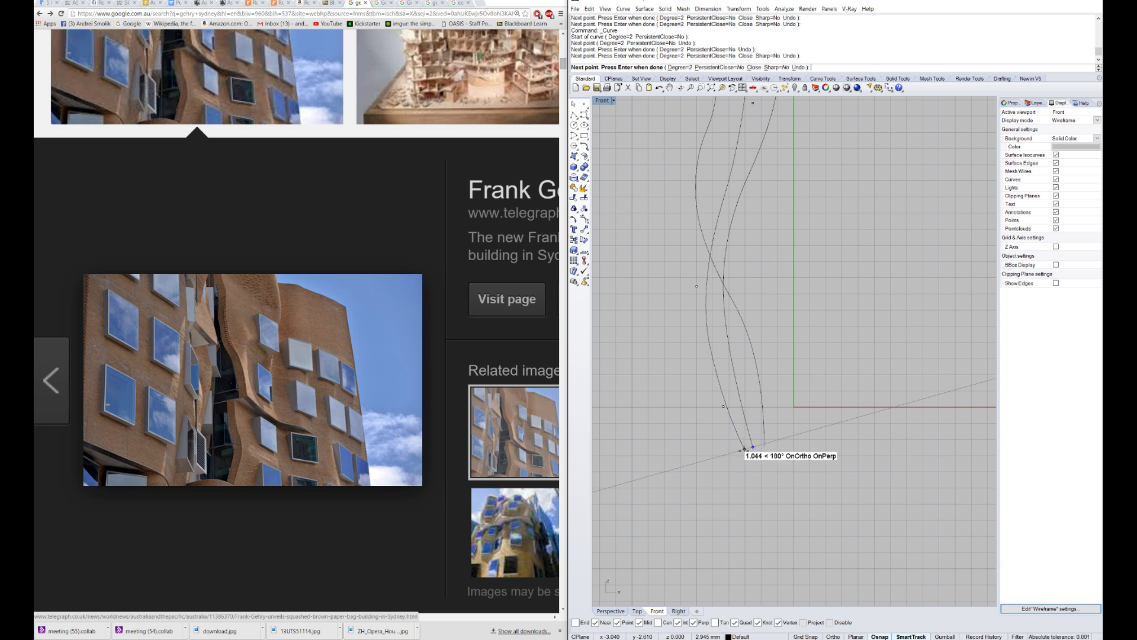
right_click(723, 446)
- Draw a fourth wavy curve from the first curve's top endpoint down to between the bases of the first and second curves
scroll(744, 403, "down", 4)
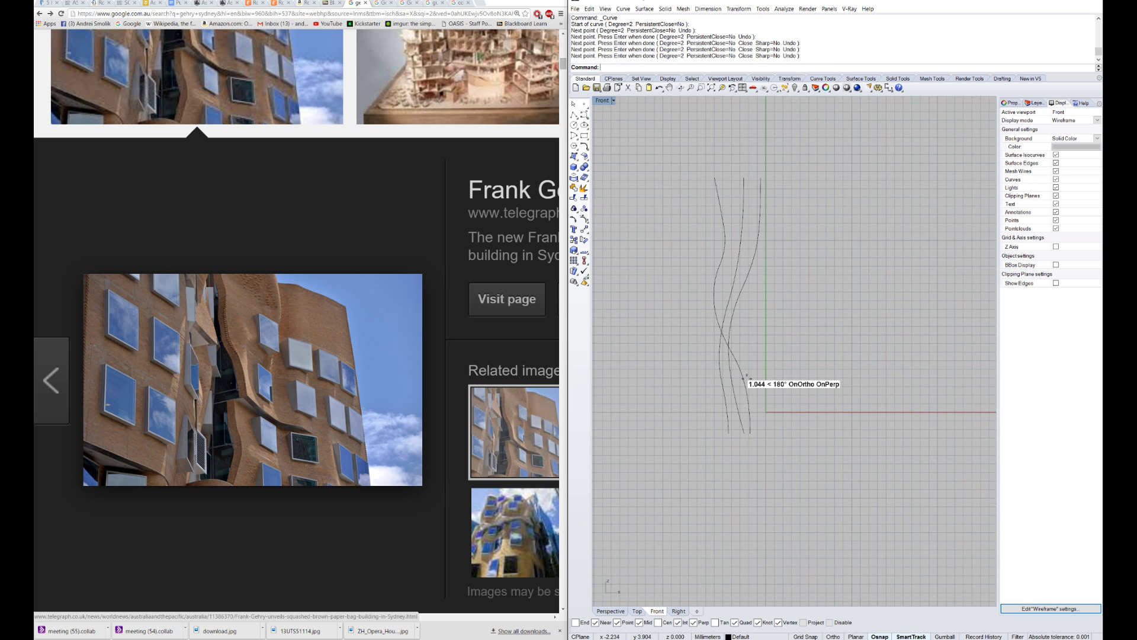
right_click(699, 235)
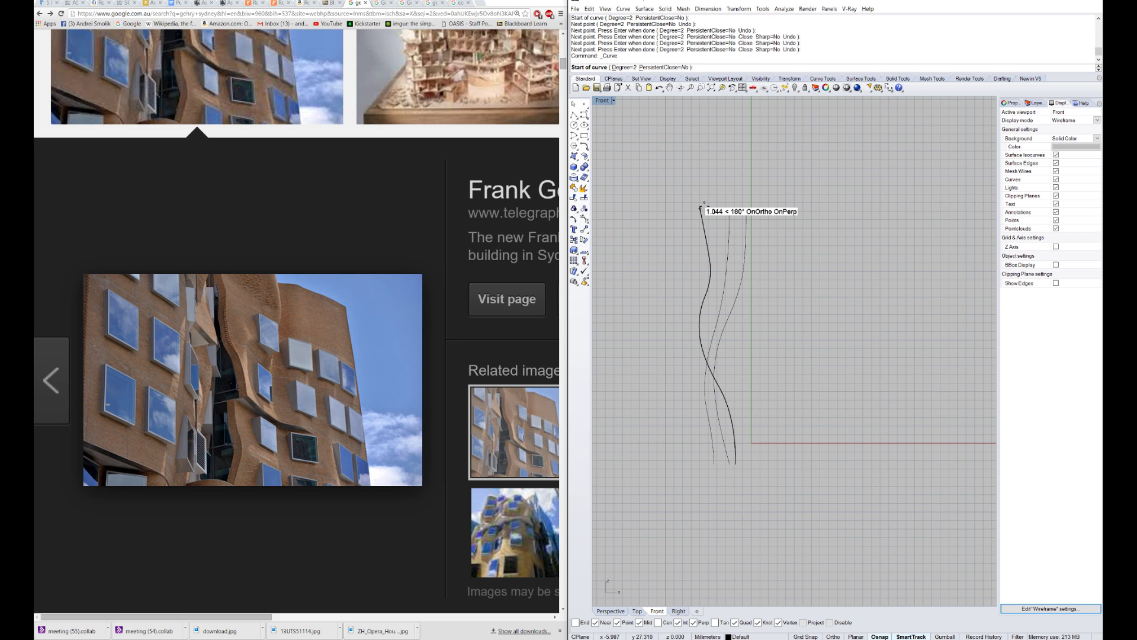
left_click(701, 208)
left_click(691, 301)
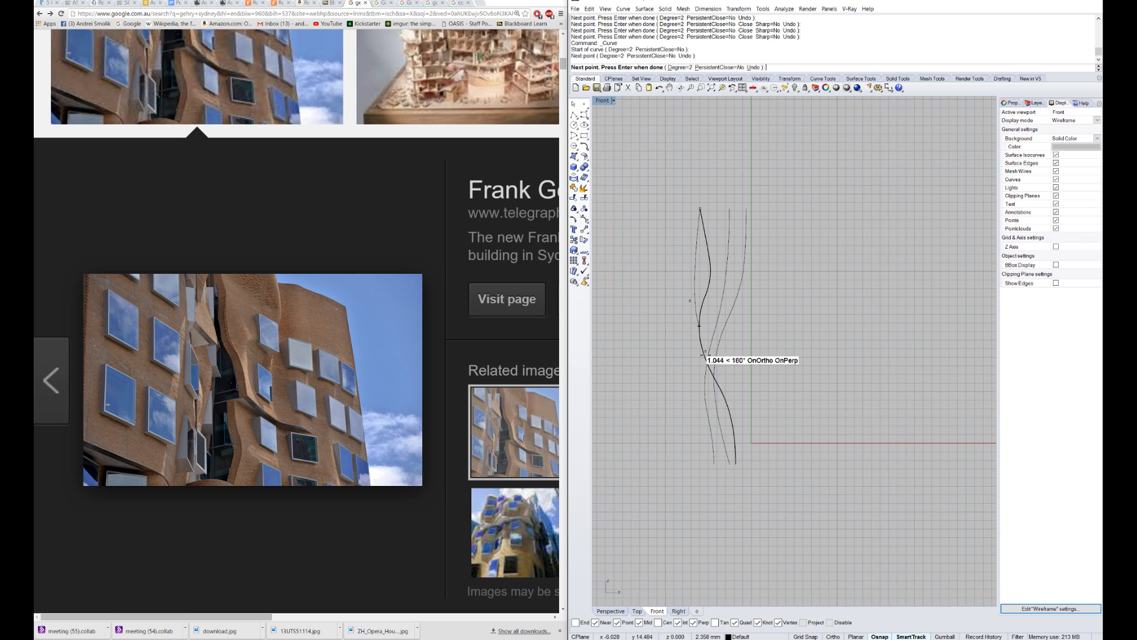
scroll(726, 396, "up", 5)
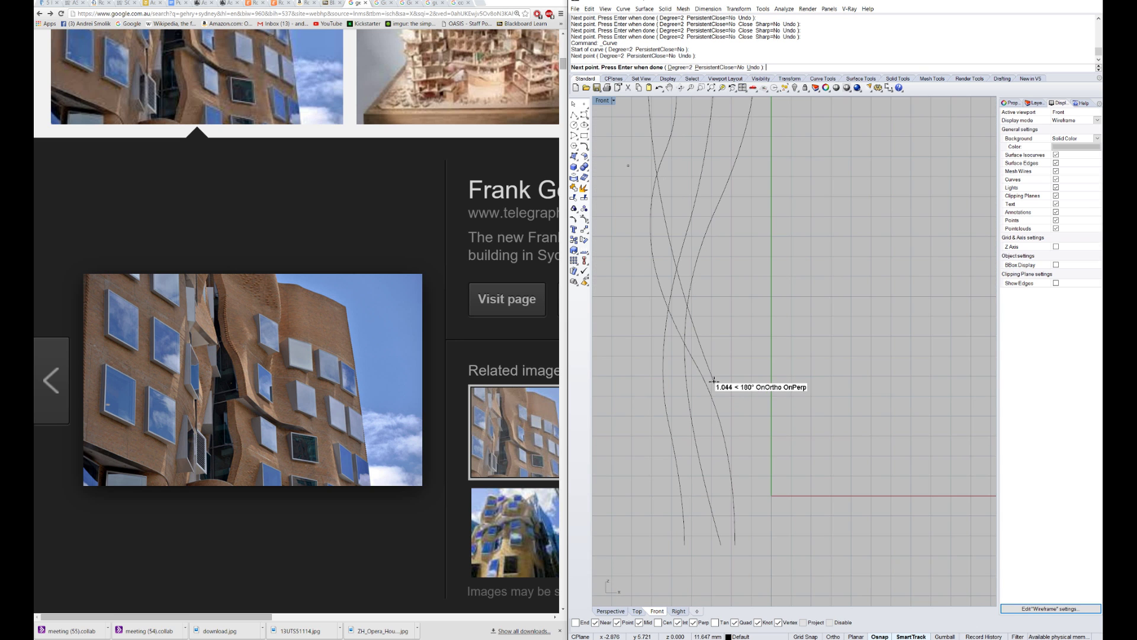
left_click(714, 381)
left_click(726, 519)
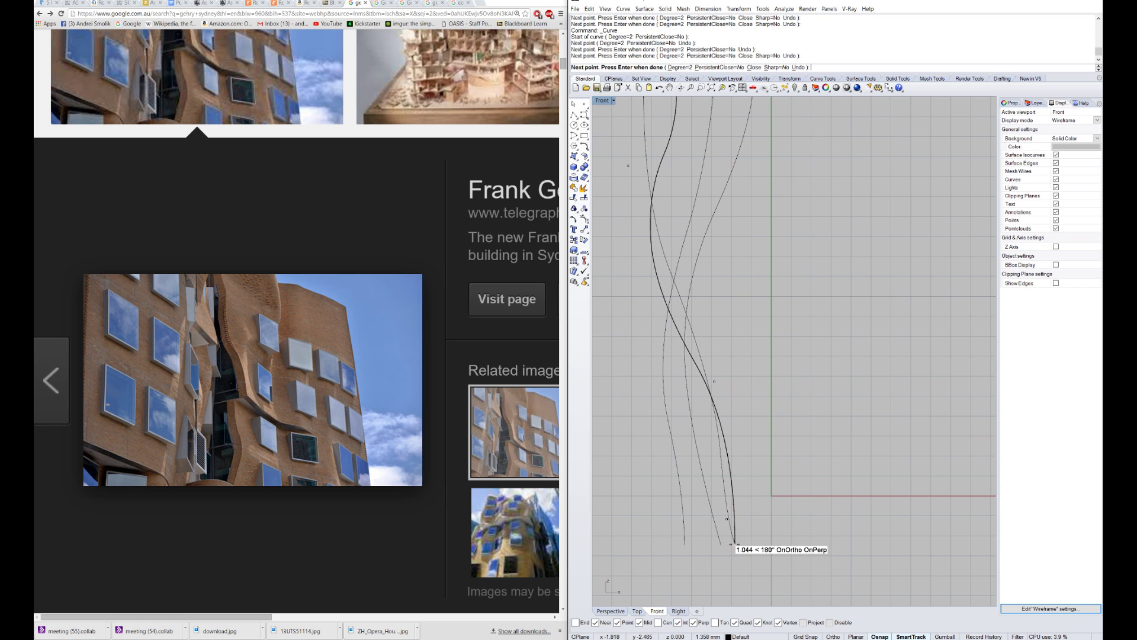
scroll(726, 541, "up", 5)
left_click(725, 546)
key("Return")
- Turn on the fourth curve's control points with PointsOn and move its lowest point straight down to the base level of the other curves
scroll(735, 539, "down", 5)
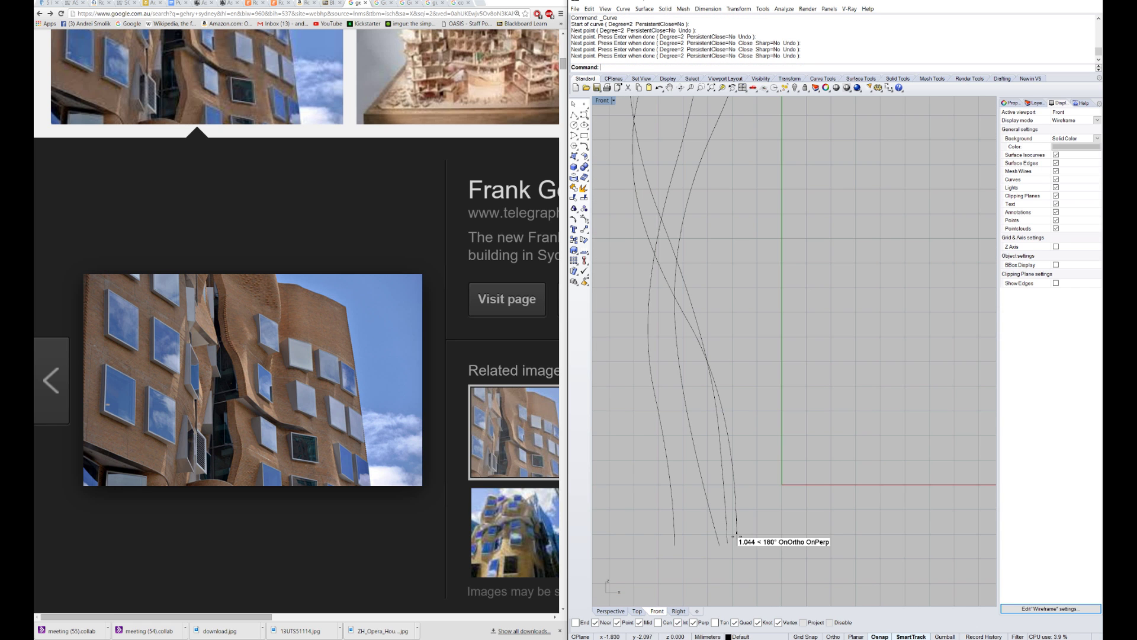
scroll(737, 551, "up", 18)
left_click_drag(680, 484, 628, 429)
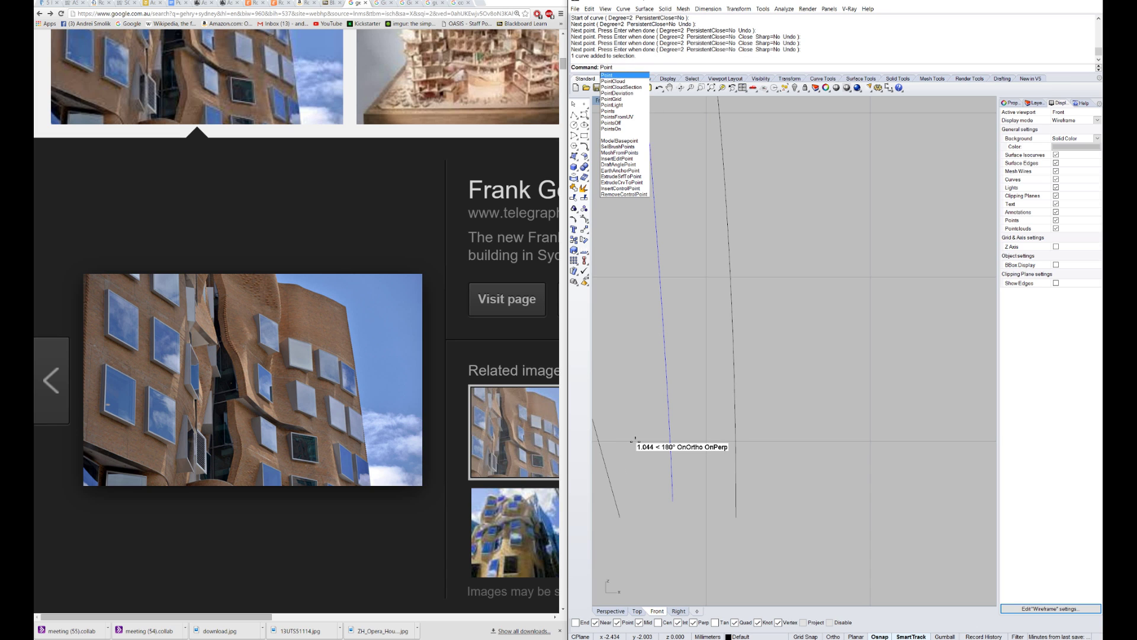
key("Down")
key("Down")
key("Down")
key("Return")
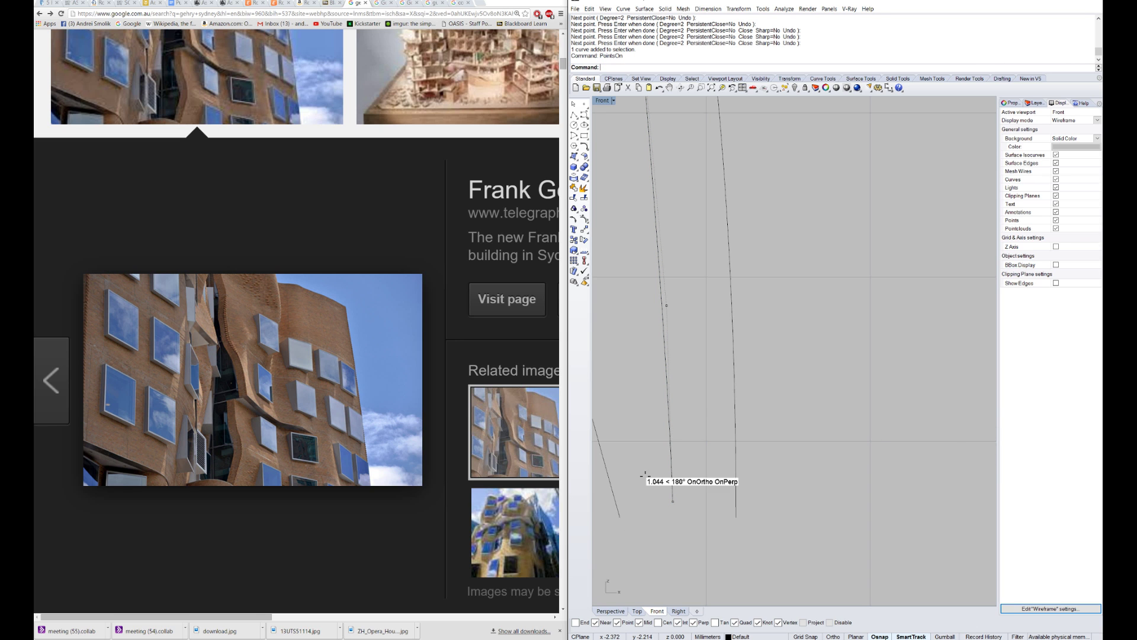
left_click_drag(644, 476, 680, 516)
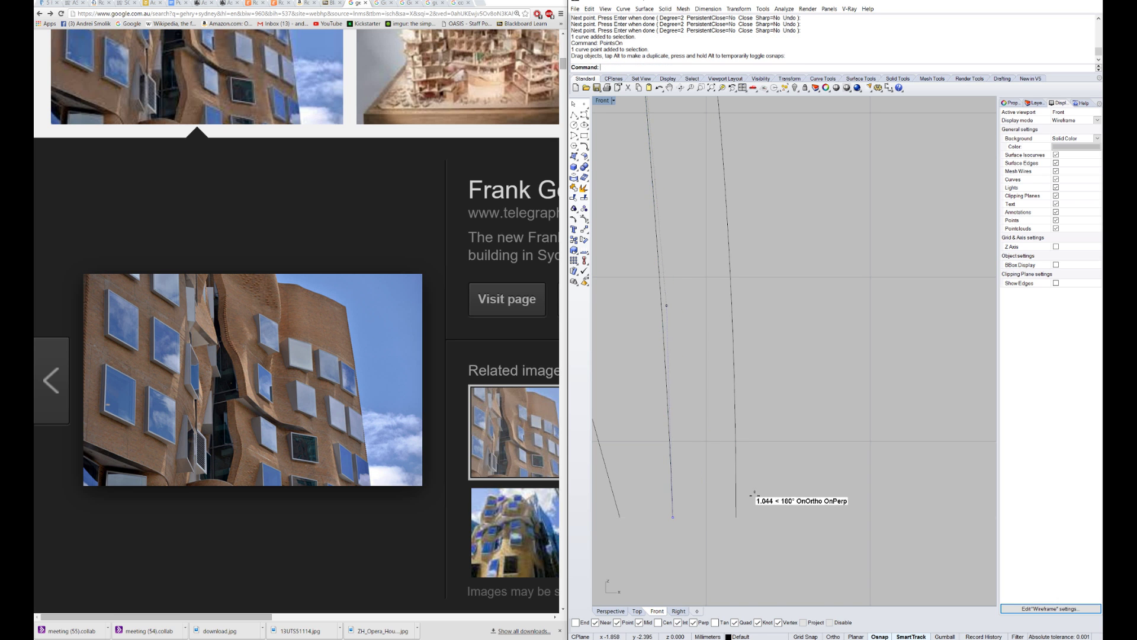
- Check the curves' upper ends, select the first curve, and maximize the Perspective viewport with a close view of the four curves
scroll(754, 493, "down", 5)
scroll(718, 305, "down", 6)
right_click_drag(694, 276, 722, 408)
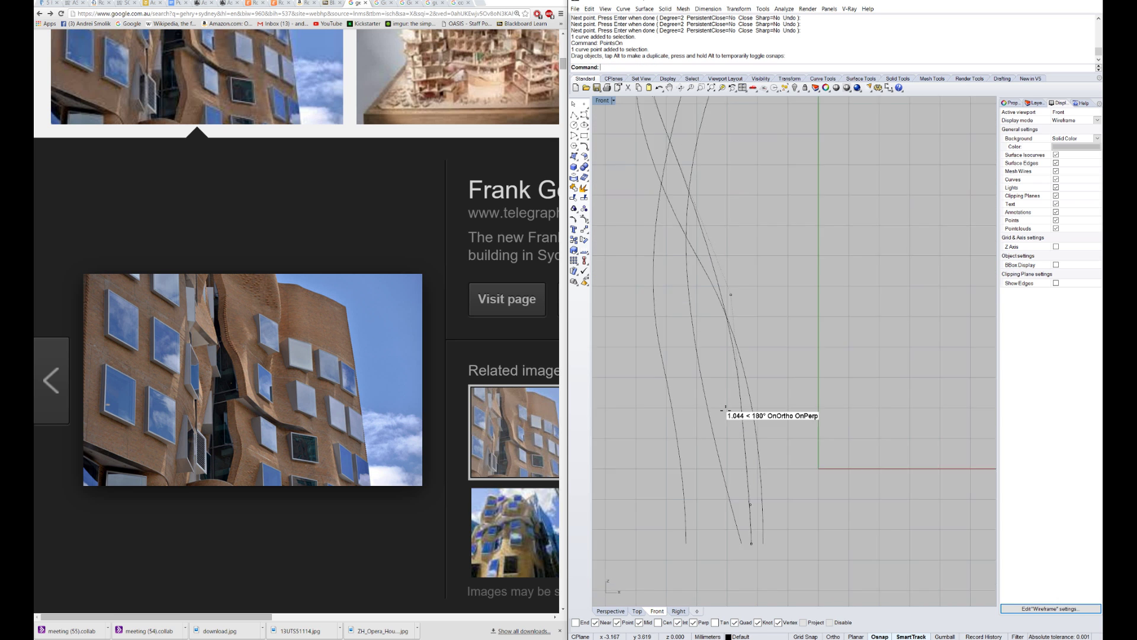
right_click_drag(719, 178, 735, 393)
right_click_drag(687, 137, 689, 391)
scroll(675, 129, "up", 6)
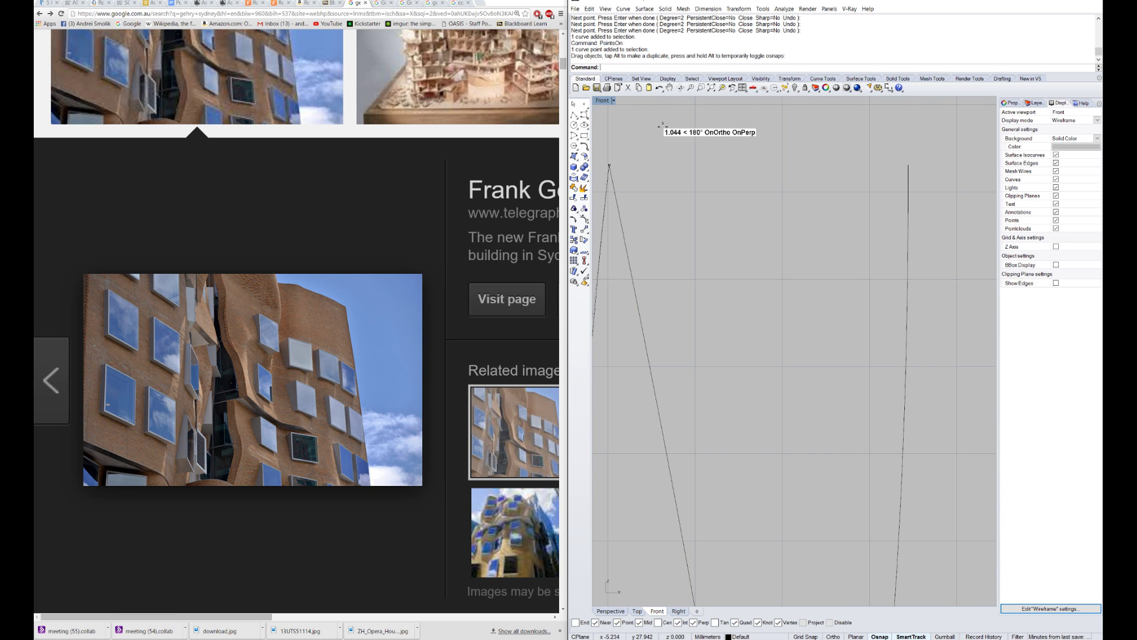
scroll(636, 180, "down", 6)
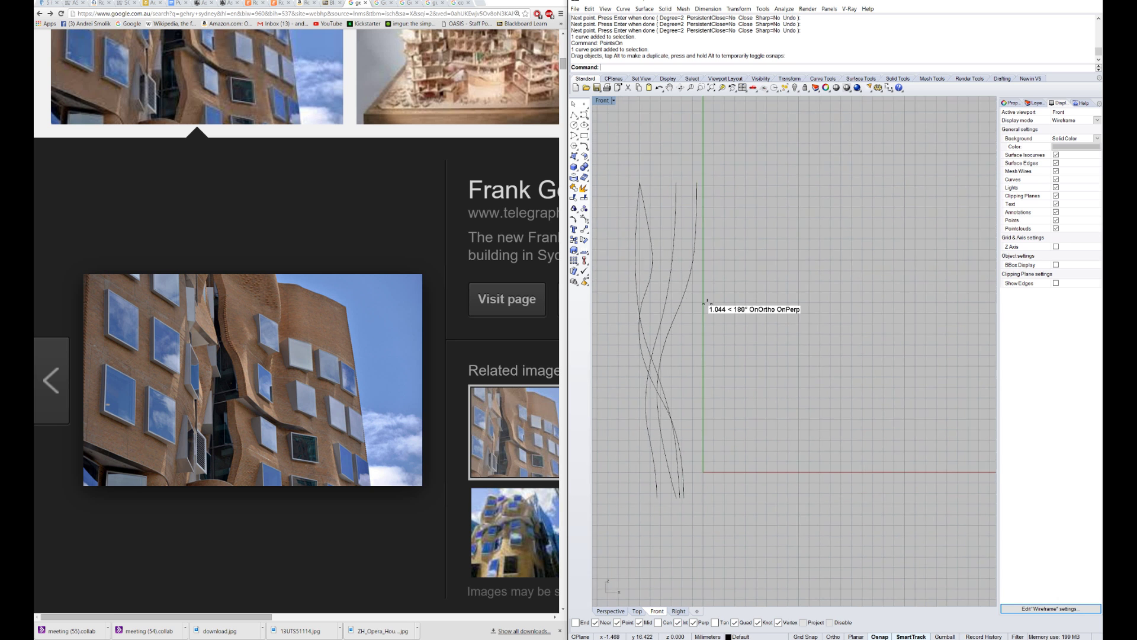
left_click(696, 304)
double_click(602, 101)
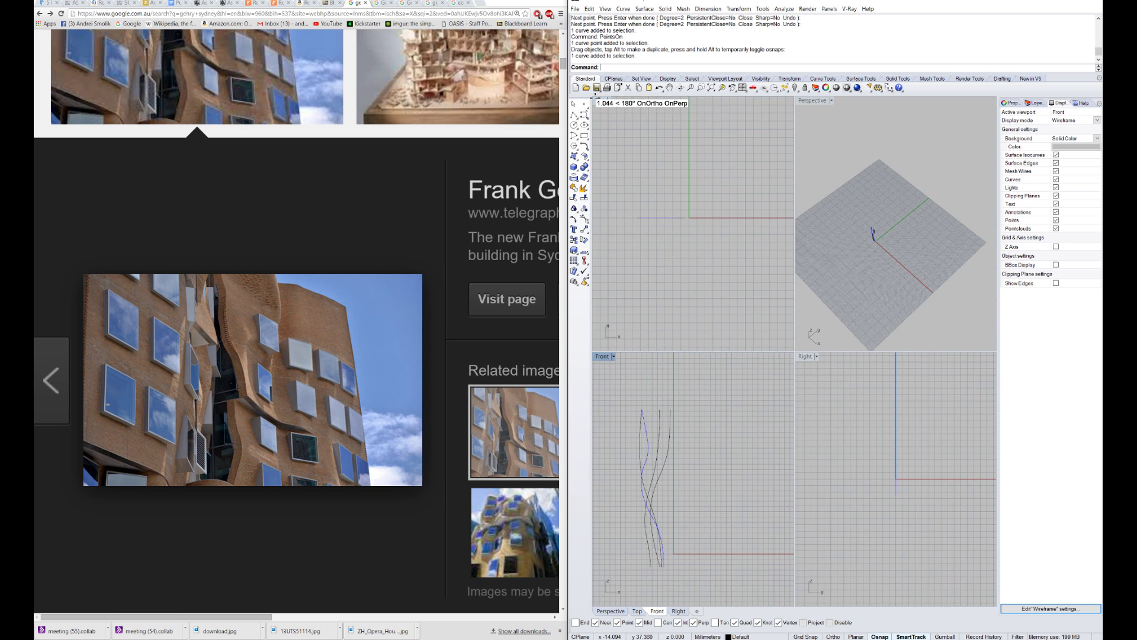
double_click(810, 102)
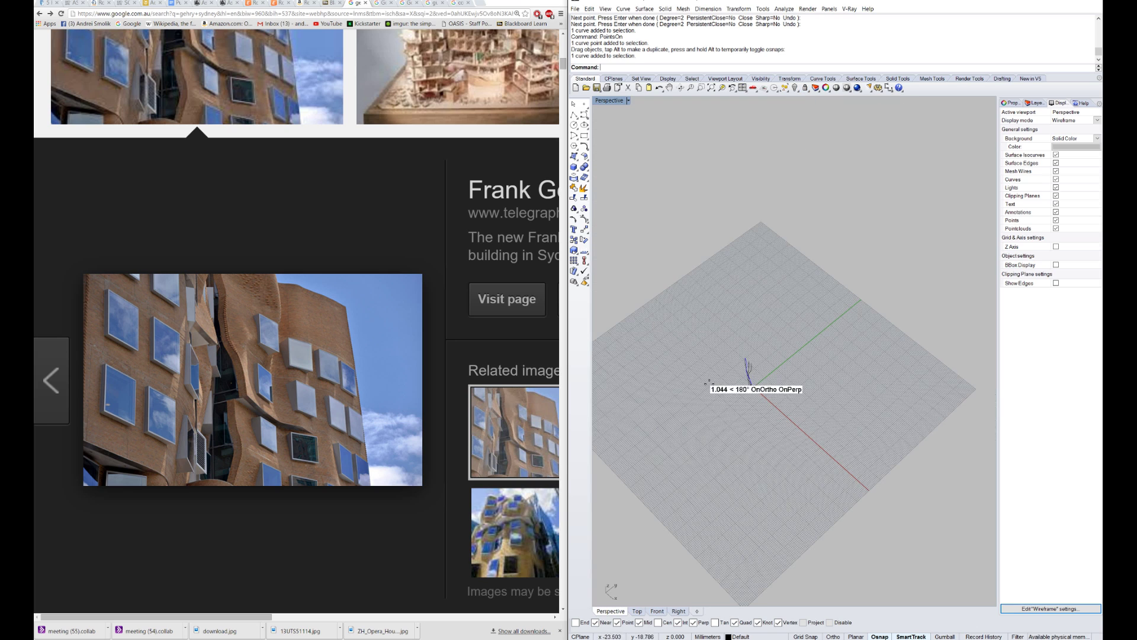
scroll(708, 381, "up", 9)
right_click_drag(793, 347, 779, 253)
scroll(762, 270, "up", 6)
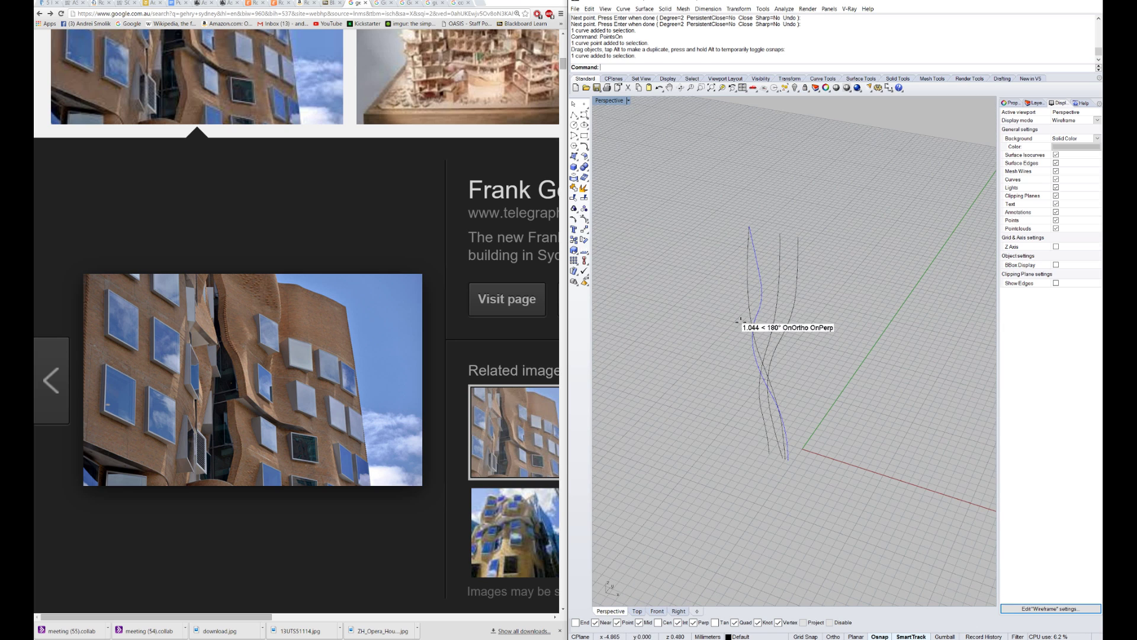
- Move the selected curve and two of the others across the ground plane so the four curves stand apart in a row
left_click_drag(761, 289, 683, 360)
mouse_move(797, 373)
right_mouse_down()
mouse_move(767, 405)
mouse_move(772, 352)
mouse_move(793, 356)
right_mouse_up()
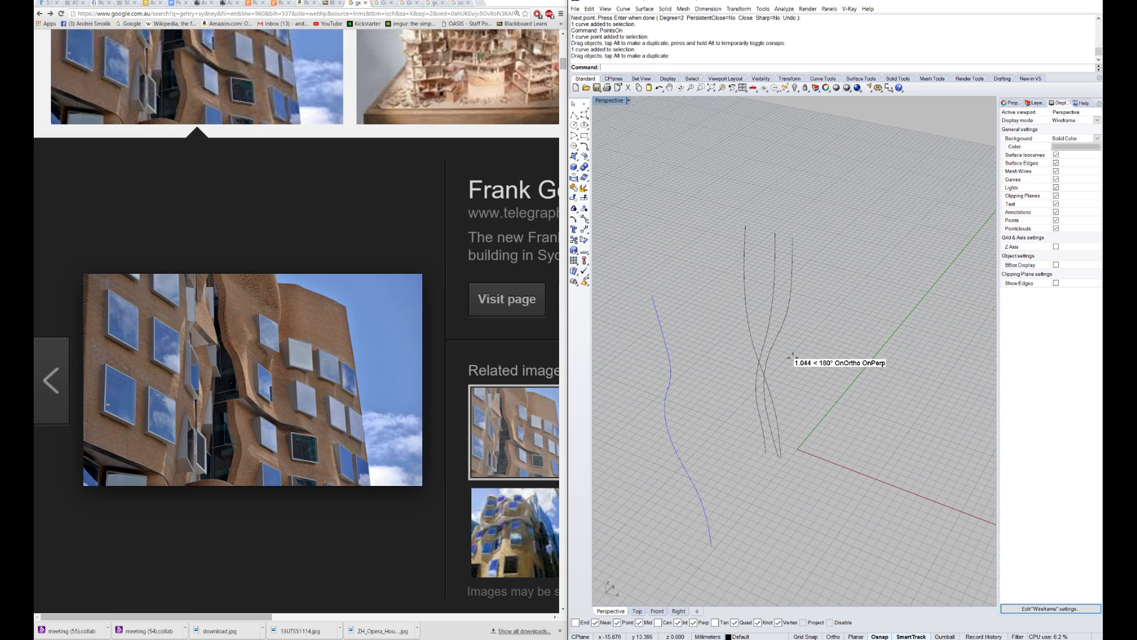
left_click_drag(780, 331, 733, 375)
scroll(856, 422, "down", 5)
right_click_drag(857, 422, 761, 412)
scroll(761, 412, "up", 5)
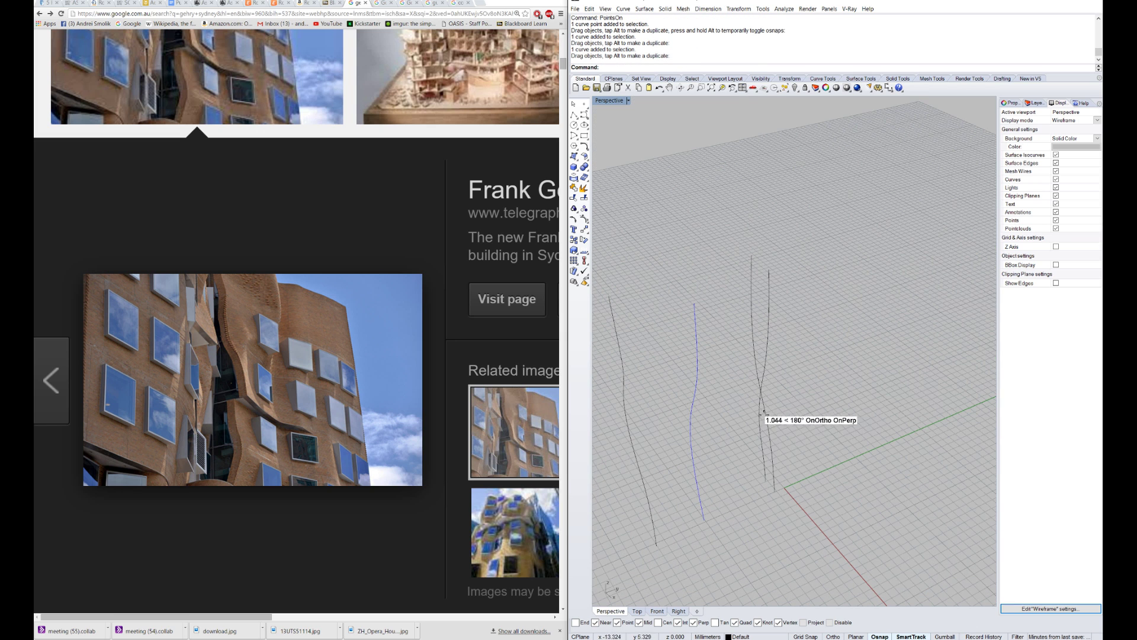
left_click_drag(766, 417, 819, 392)
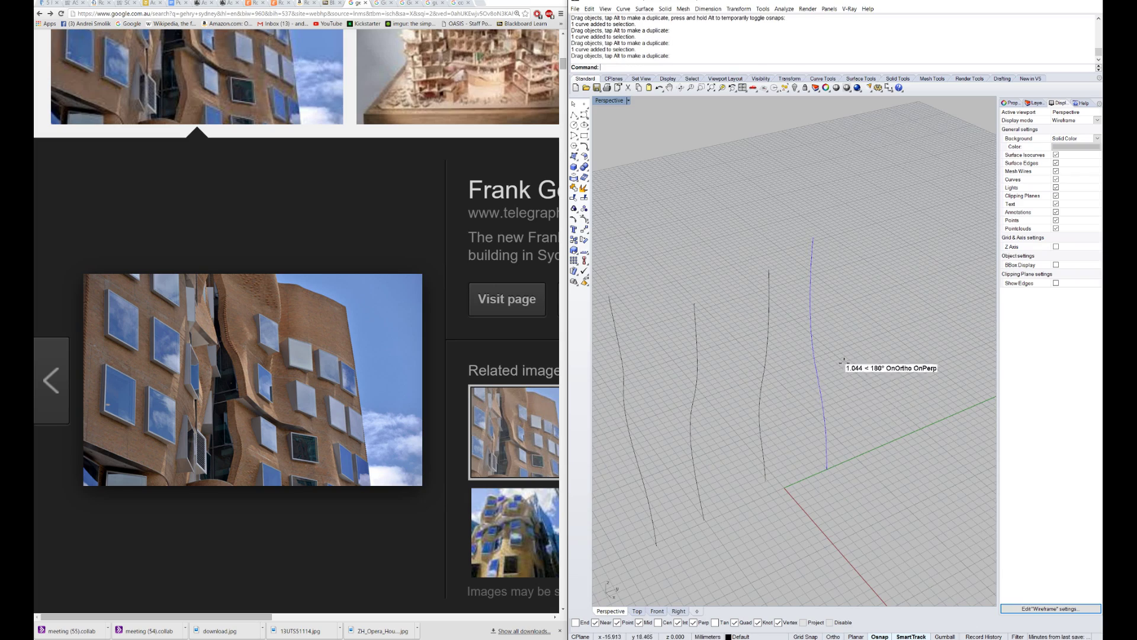
scroll(840, 361, "down", 5)
mouse_move(860, 372)
right_mouse_down()
mouse_move(764, 373)
mouse_move(865, 390)
right_mouse_up()
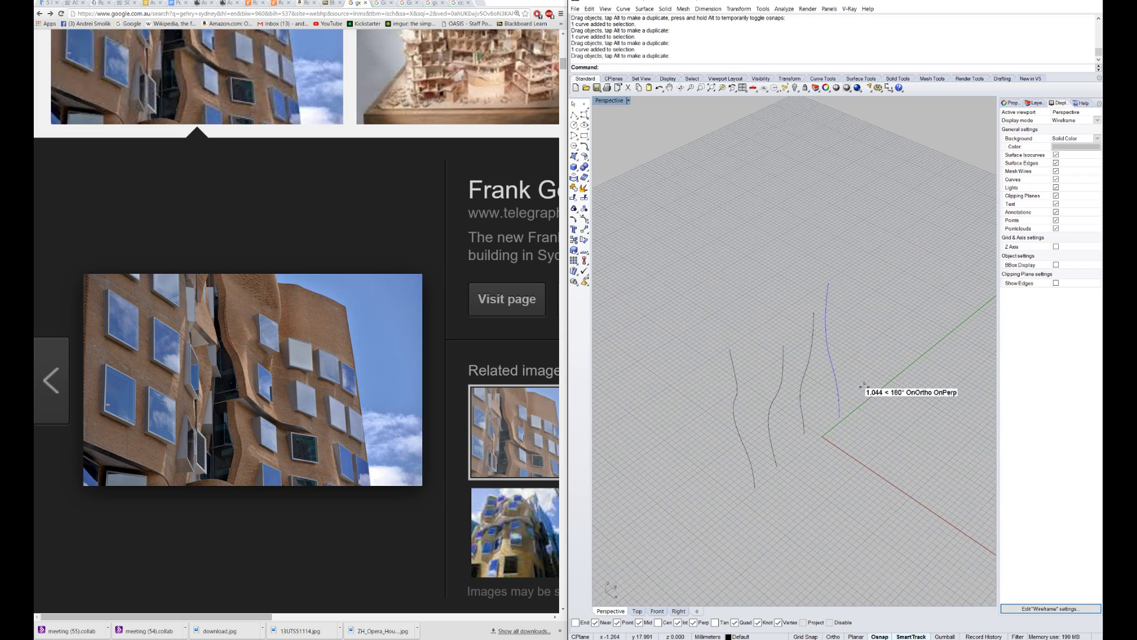
- Maximize the modelling window and widen the gaps by moving the two curves nearest the Y axis, including the end curve, outward
left_click(1074, 2)
scroll(869, 243, "down", 6)
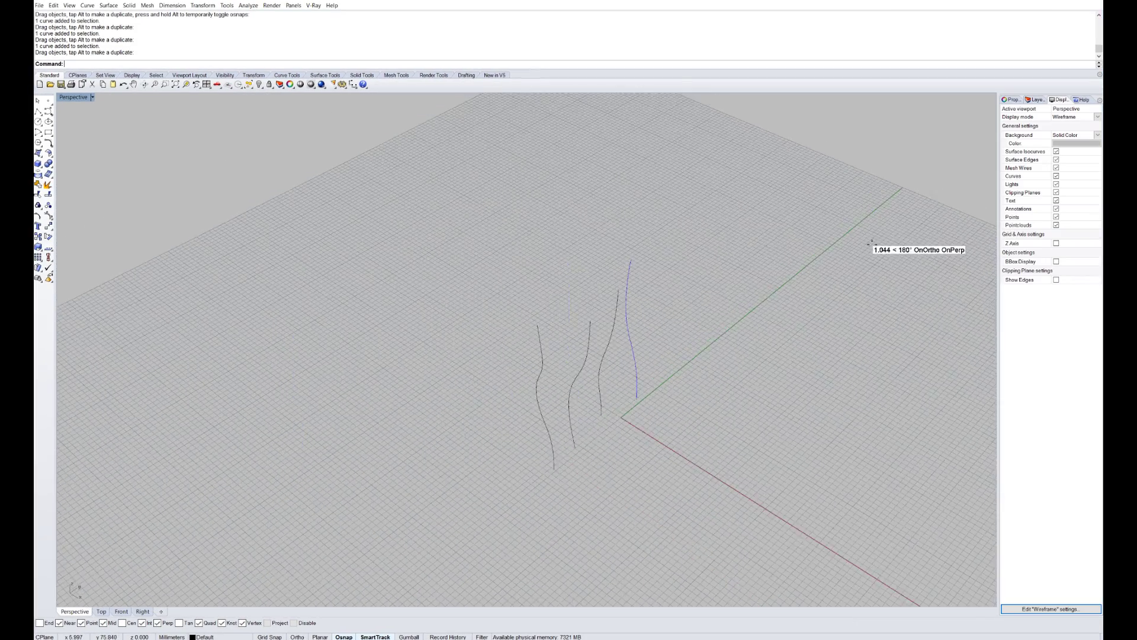
right_click_drag(707, 303, 624, 403)
scroll(783, 369, "up", 8)
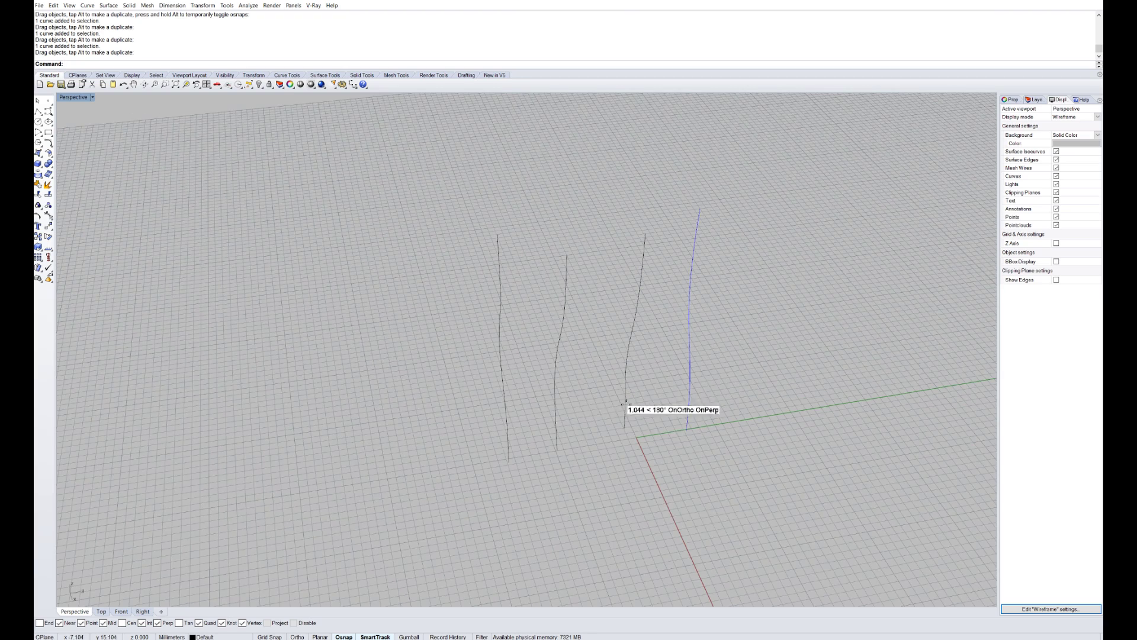
left_click_drag(685, 514, 590, 315)
left_click_drag(690, 324, 714, 327)
right_click_drag(735, 356, 714, 377)
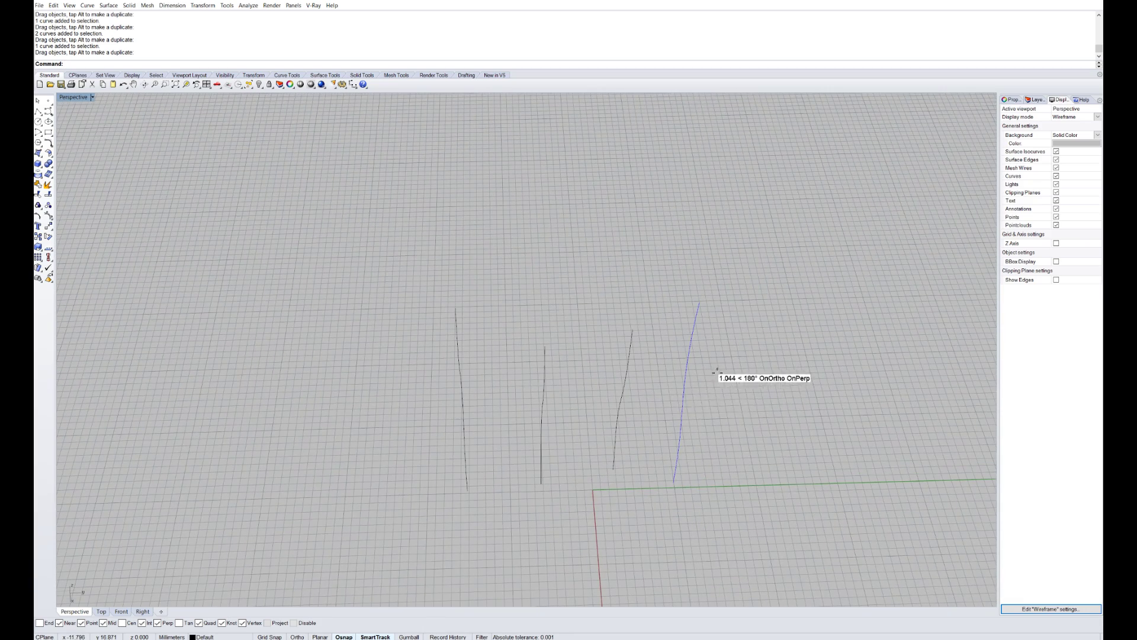
- Turn on the control points of the end curve beside the Y axis with PointsOn and shift the curve slightly farther outward
left_click(680, 403)
key("F10")
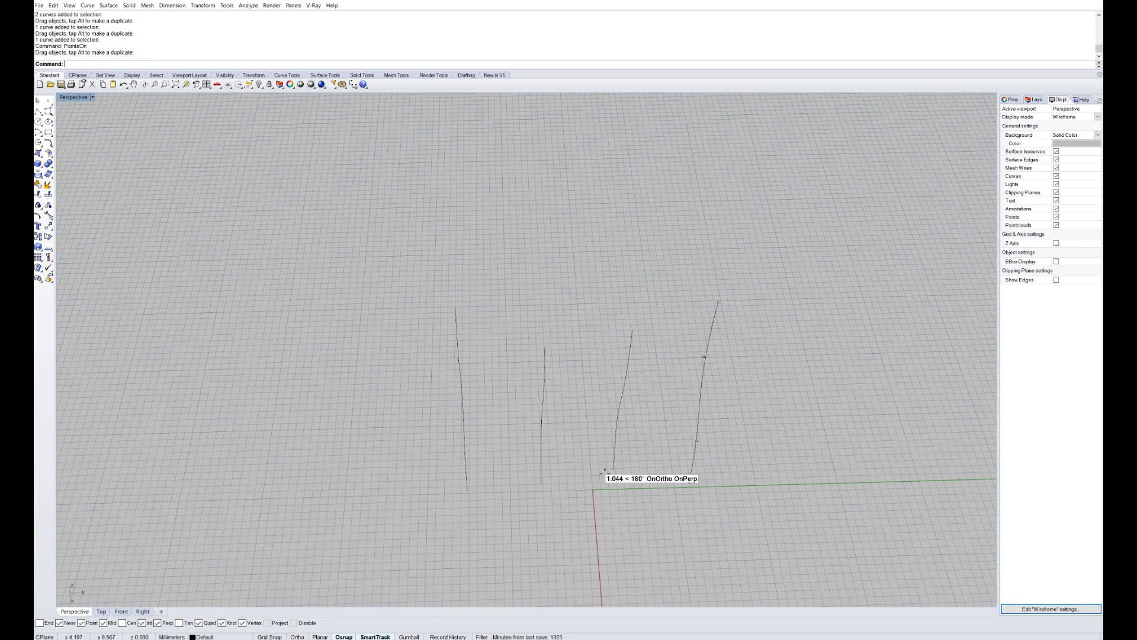
right_click_drag(520, 399, 673, 377)
scroll(673, 376, "down", 7)
scroll(677, 392, "up", 5)
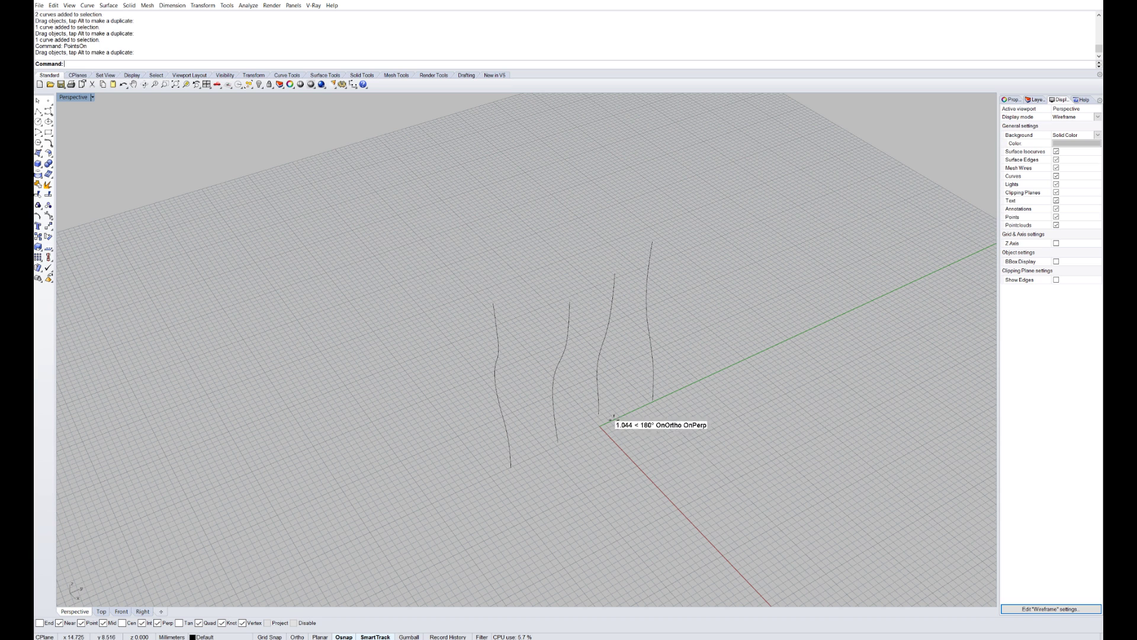
- Try a Loft through all four curves, changing the style from Loose to Normal and examining the surface from several angles
key("ctrl+a")
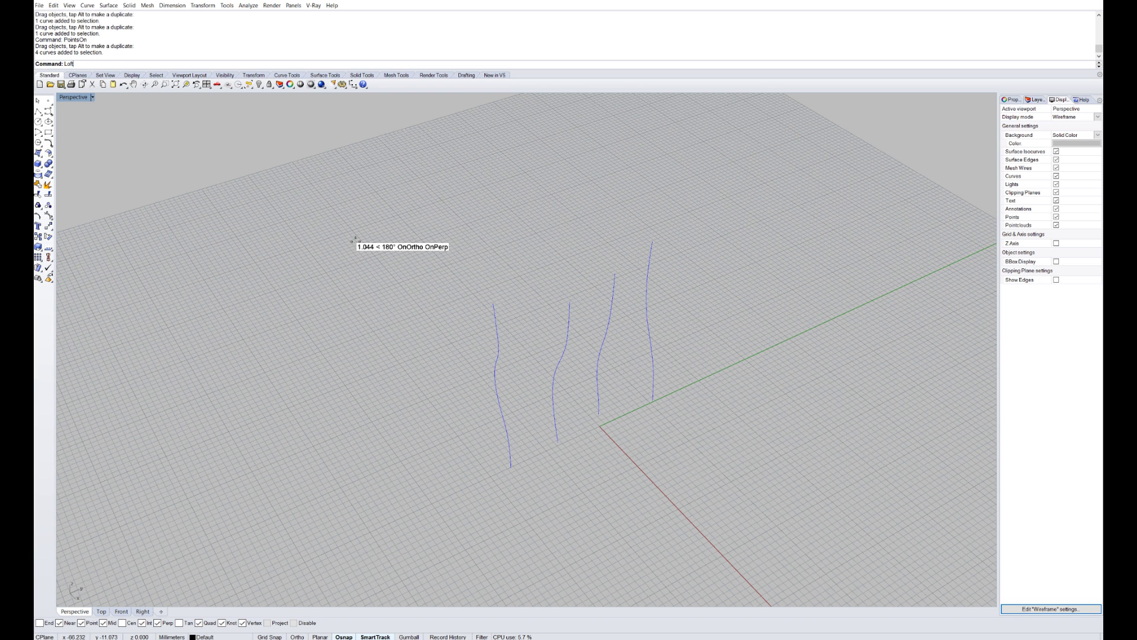
key("Return")
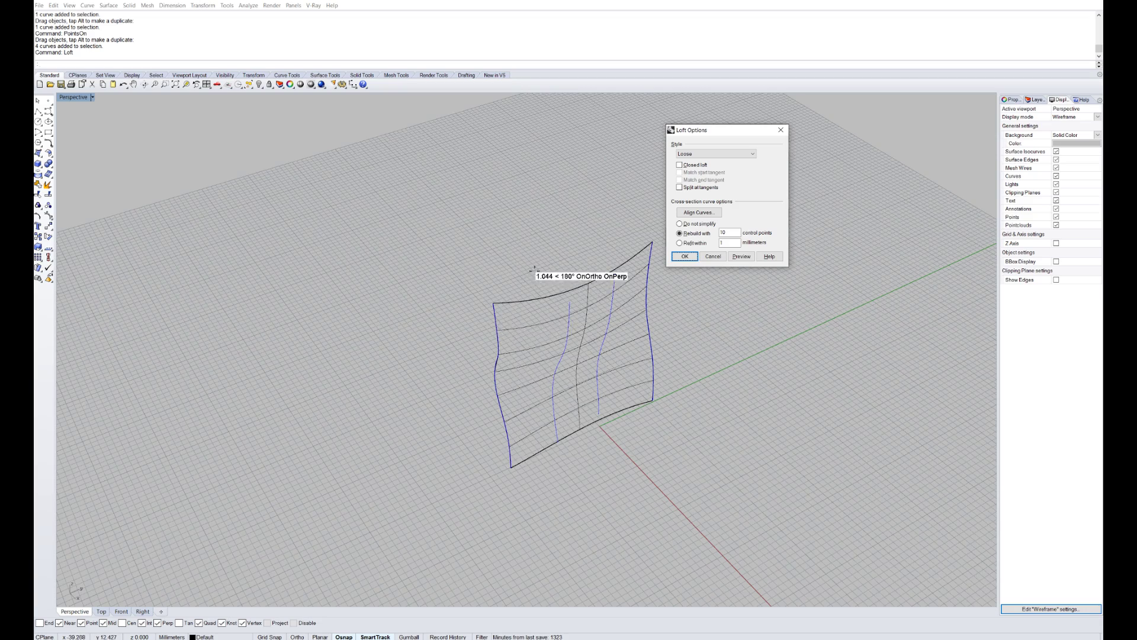
right_click_drag(525, 306, 527, 232)
scroll(650, 354, "up", 5)
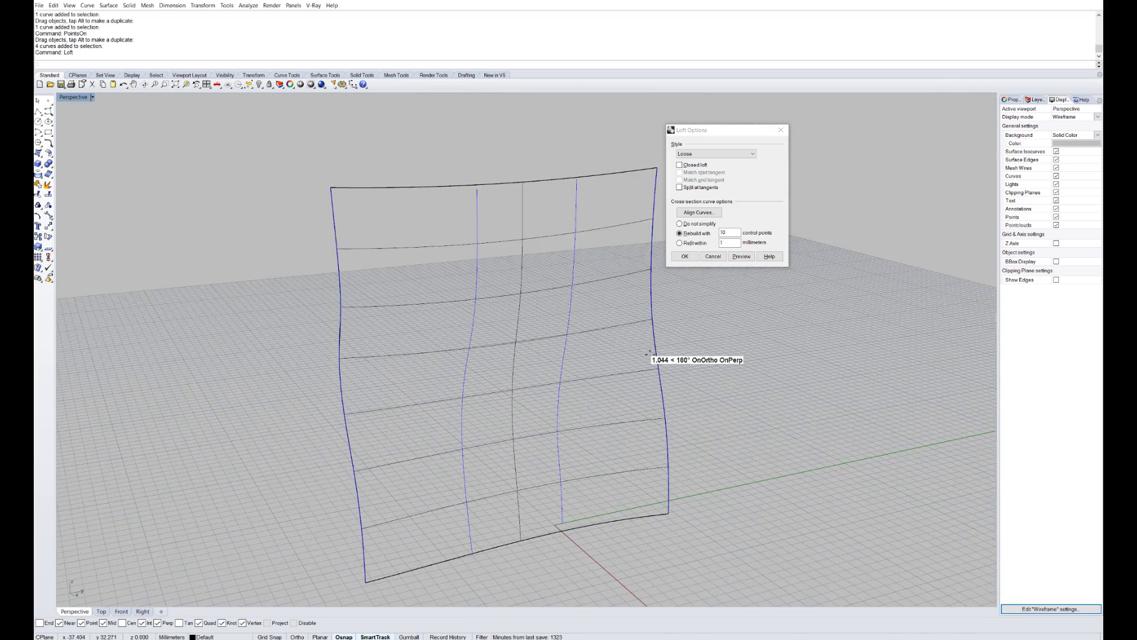
right_click_drag(548, 272, 724, 146)
left_click(752, 153)
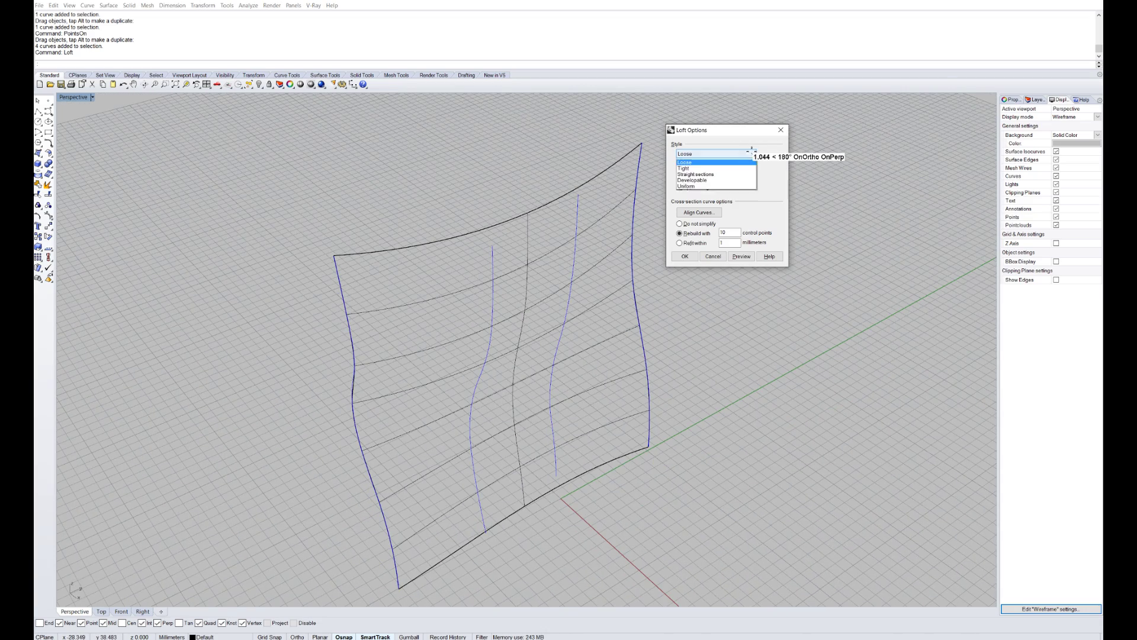
left_click(734, 161)
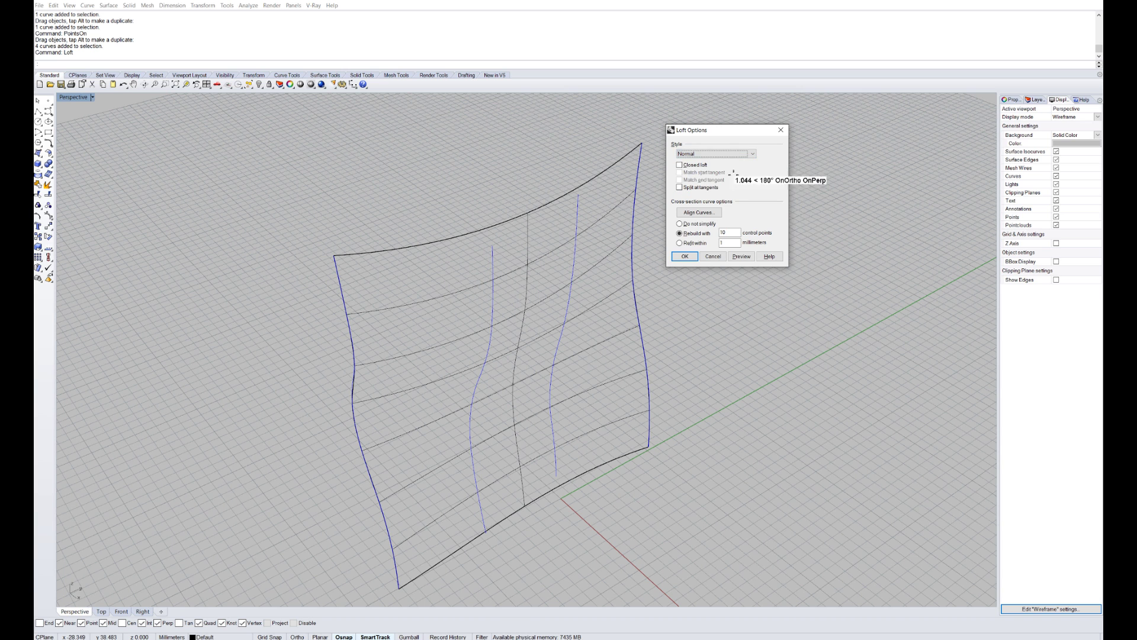
left_click_drag(718, 131, 744, 184)
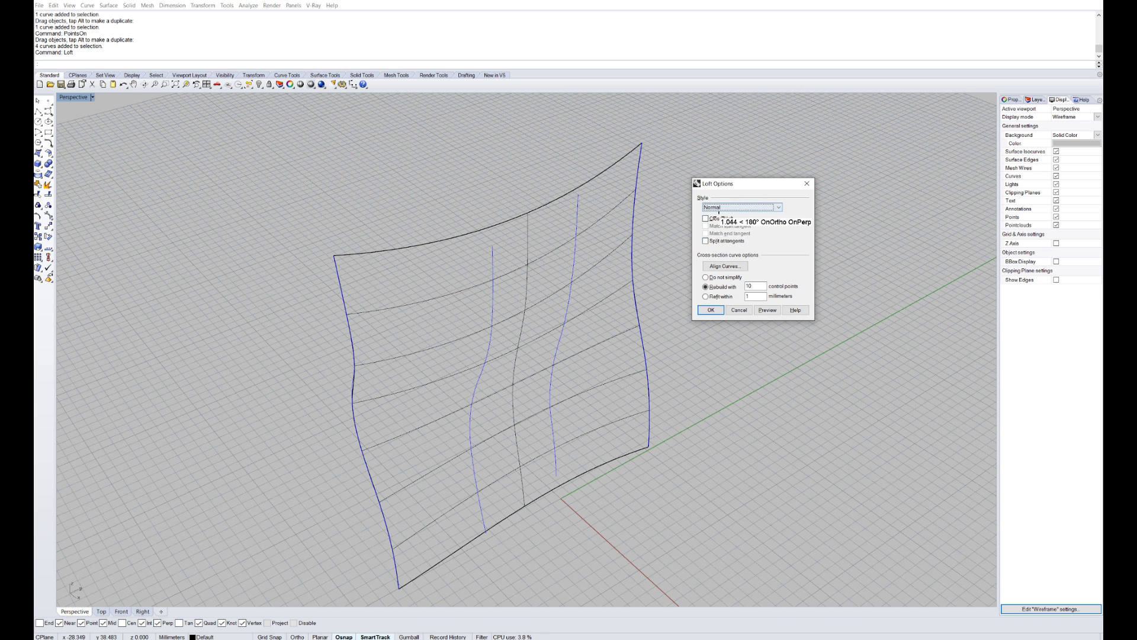
right_click_drag(395, 275, 440, 286)
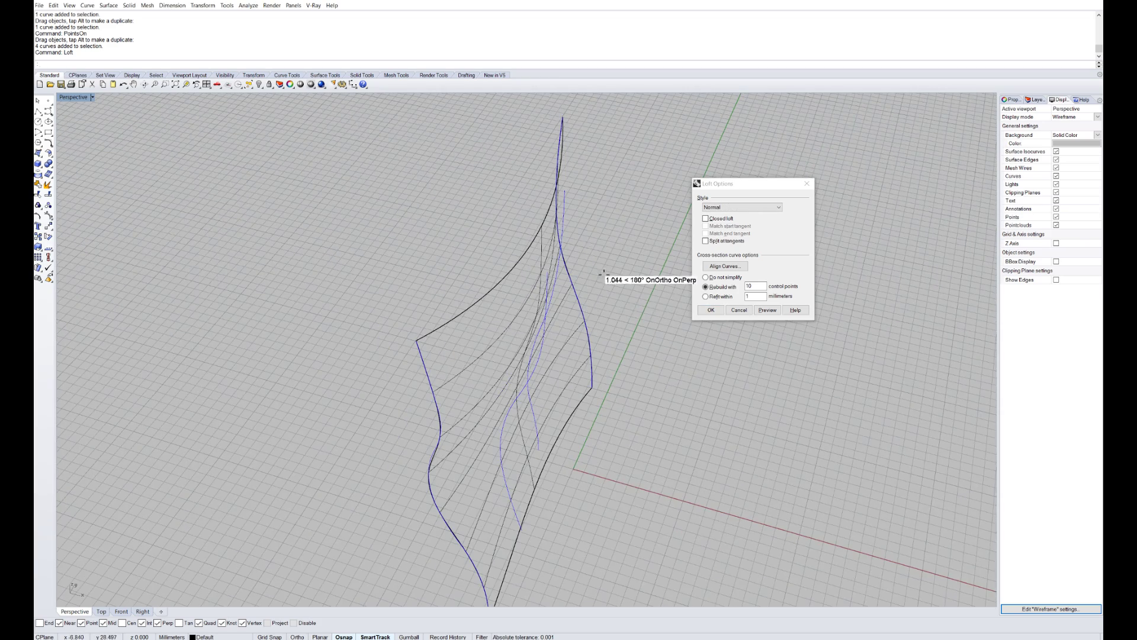
right_click_drag(601, 270, 554, 274)
- Preview the loft with the Normal style, examine its curvature, and cancel the loft
left_click(739, 208)
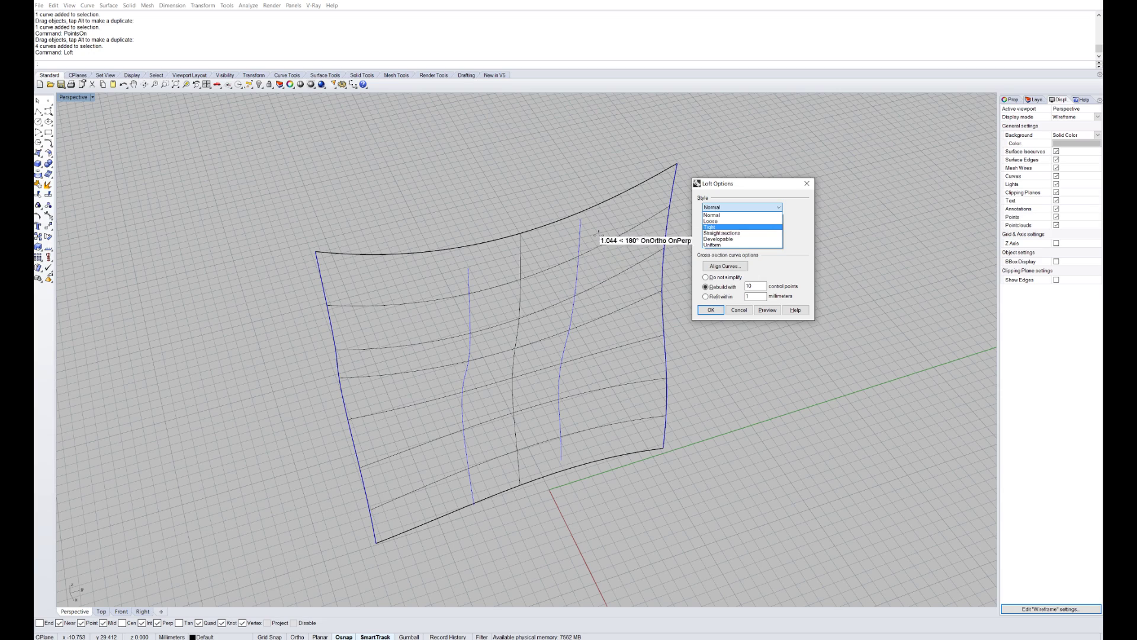
left_click(711, 216)
left_click(767, 310)
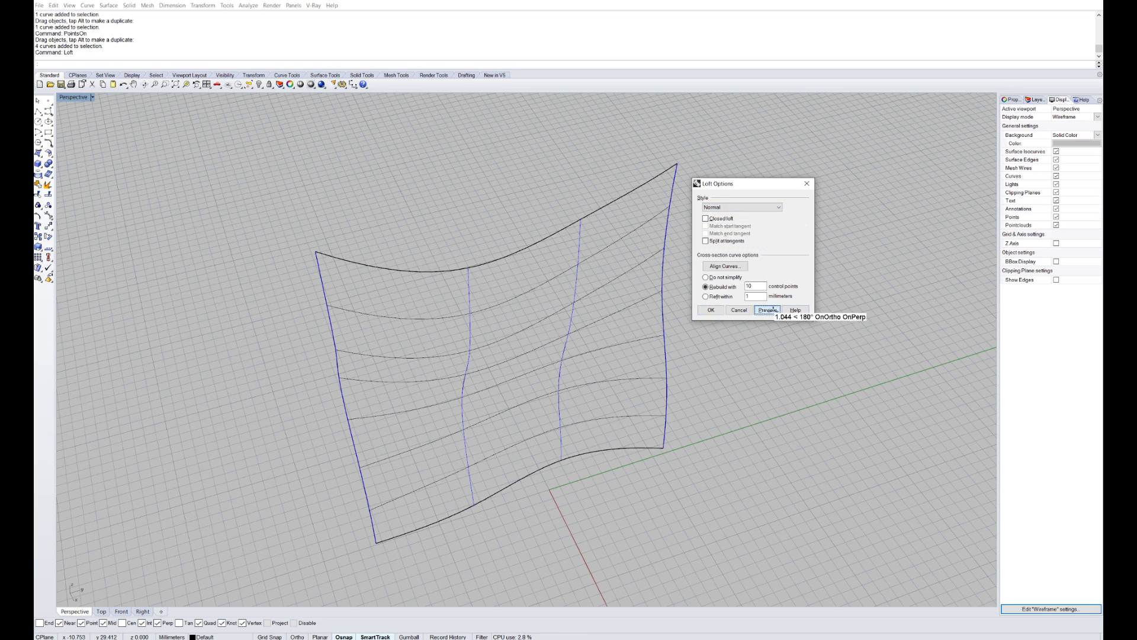
right_click_drag(386, 290, 434, 278)
right_click_drag(584, 261, 707, 297)
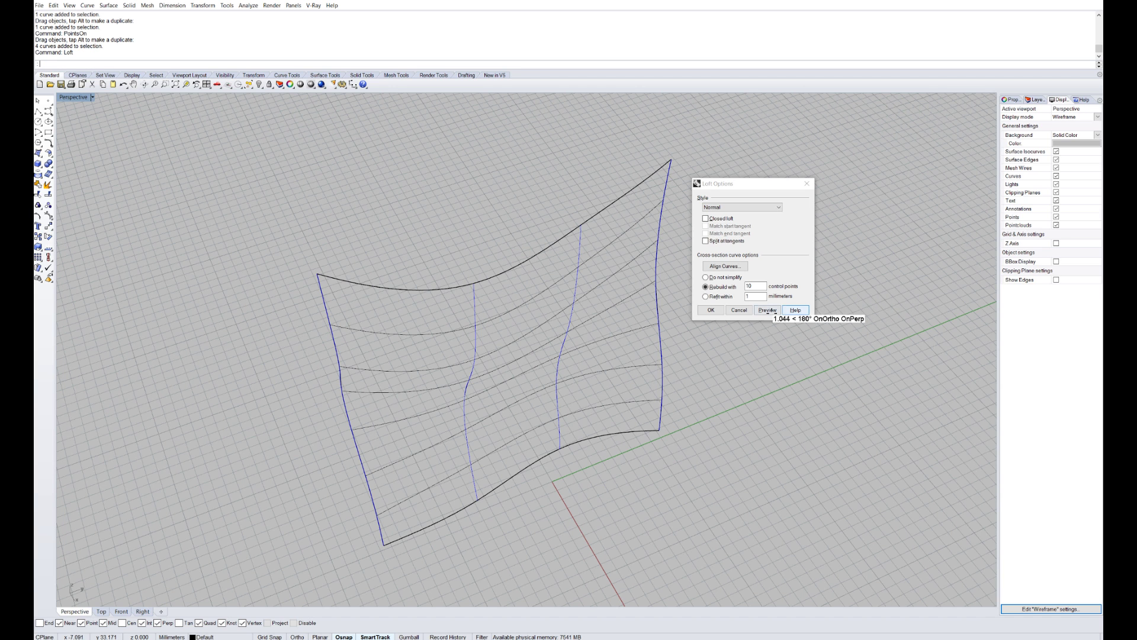
left_click(807, 183)
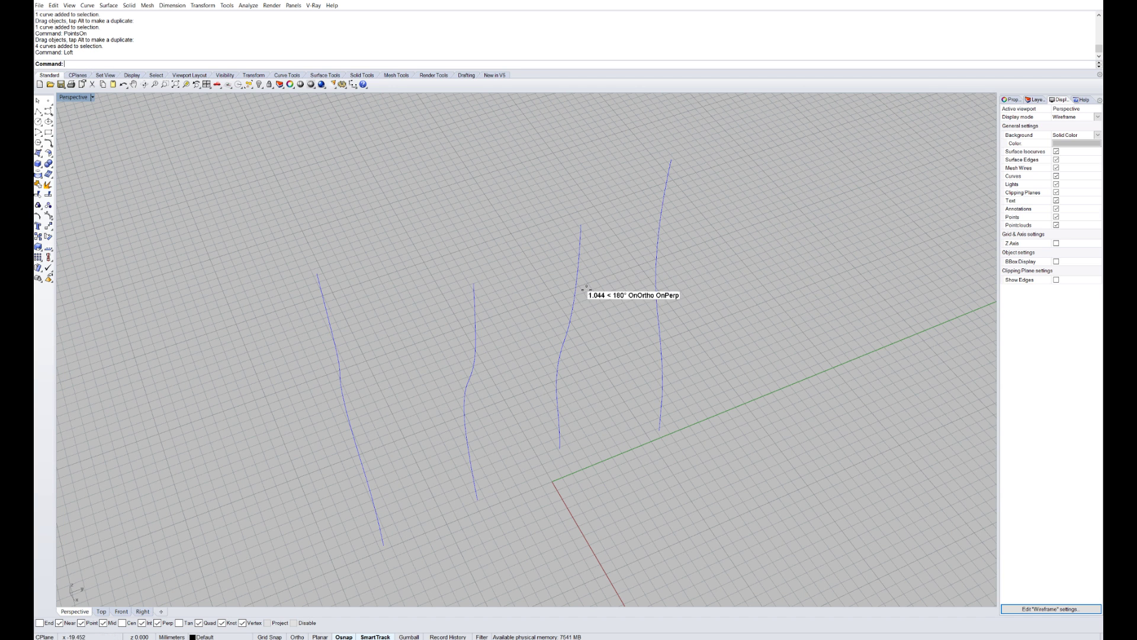
- Move the third curve closer to the second curve
left_click_drag(575, 284, 531, 301)
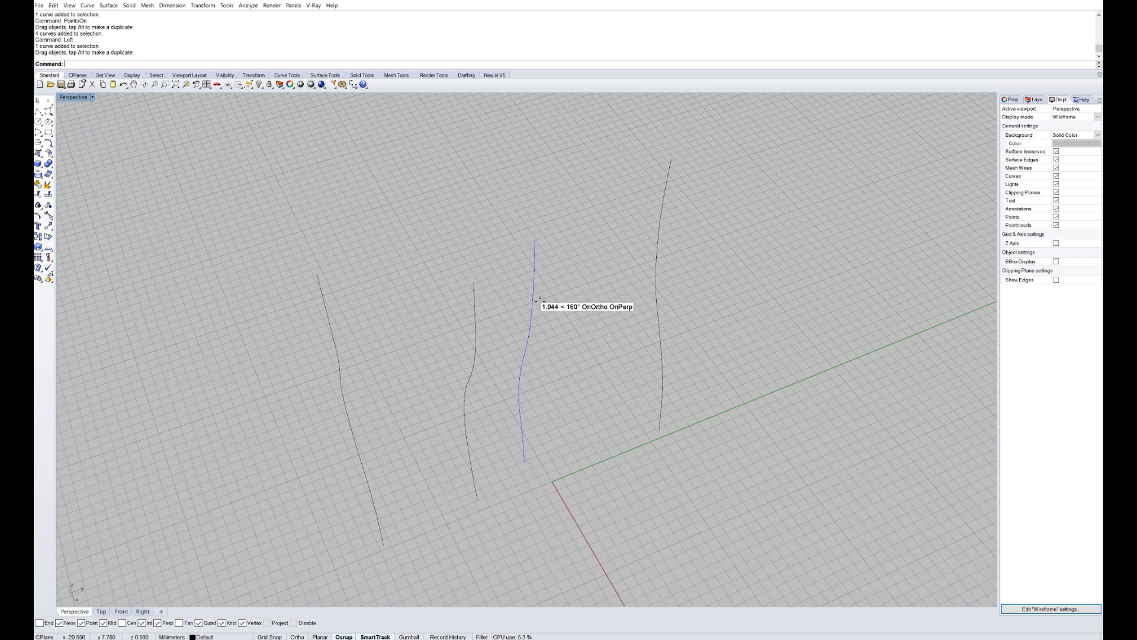
right_click_drag(567, 314, 697, 406)
- Preview a Normal-style Loft through the rearranged four curves, examine the surface from a low angle, and cancel it
left_click_drag(695, 406, 212, 252)
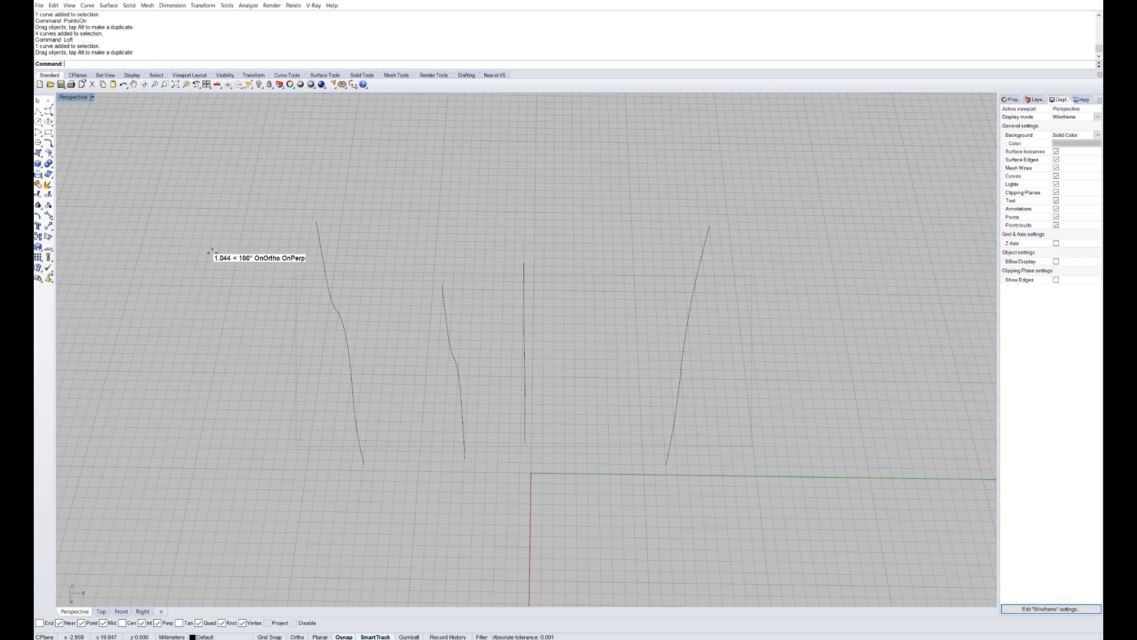
right_click(425, 222)
left_click(743, 207)
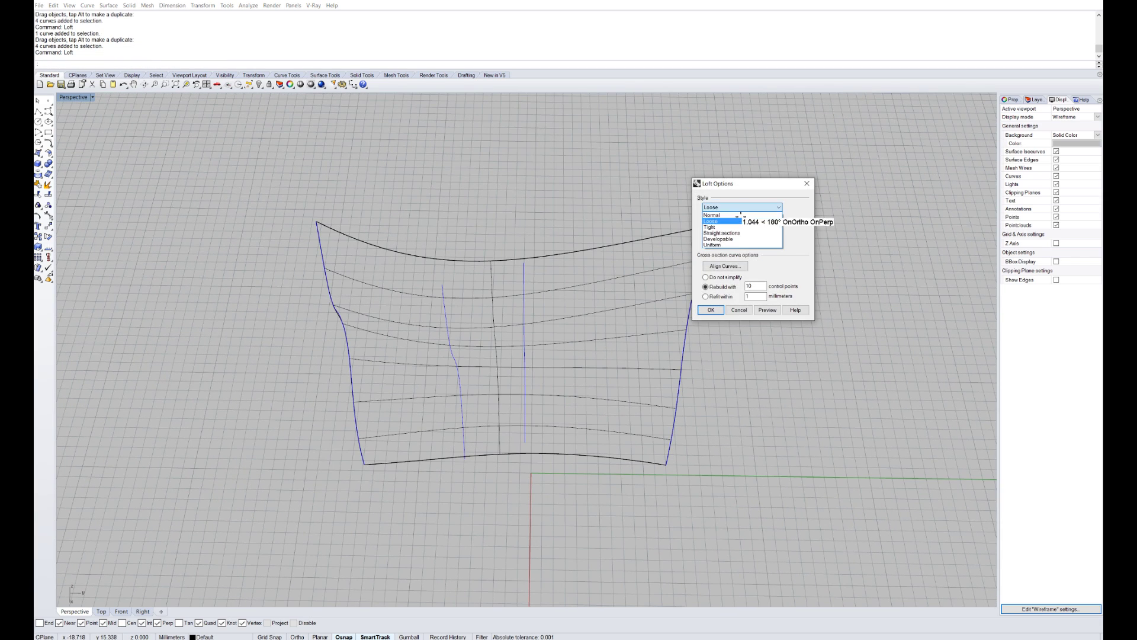
left_click(742, 215)
left_click(764, 312)
right_click_drag(760, 347, 448, 267)
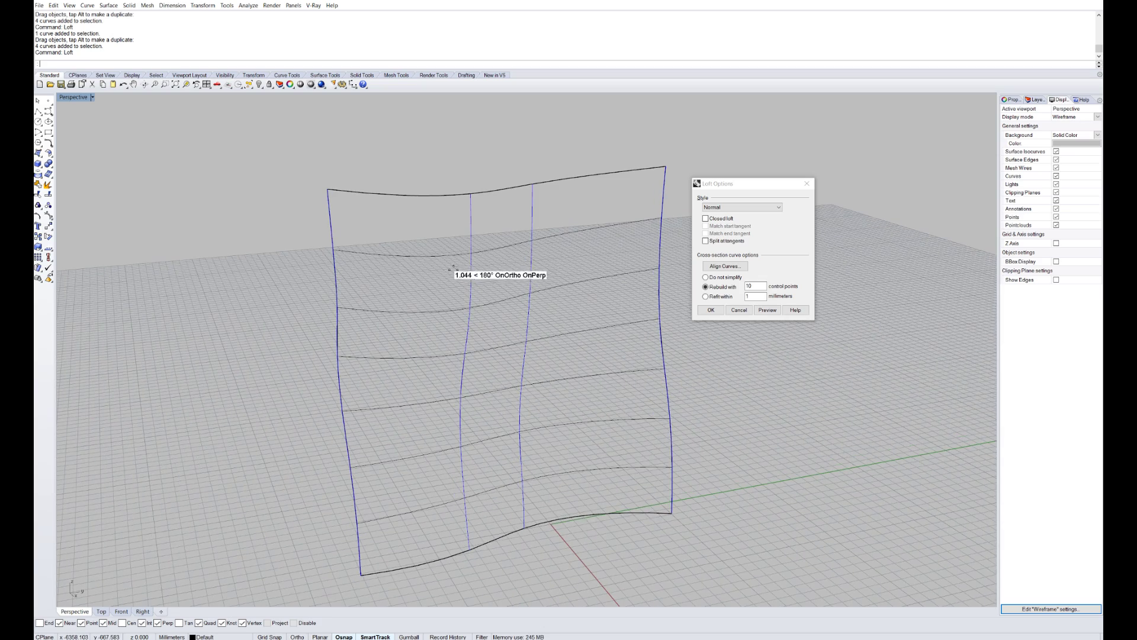
mouse_move(503, 238)
right_mouse_down()
mouse_move(514, 281)
mouse_move(500, 244)
right_mouse_up()
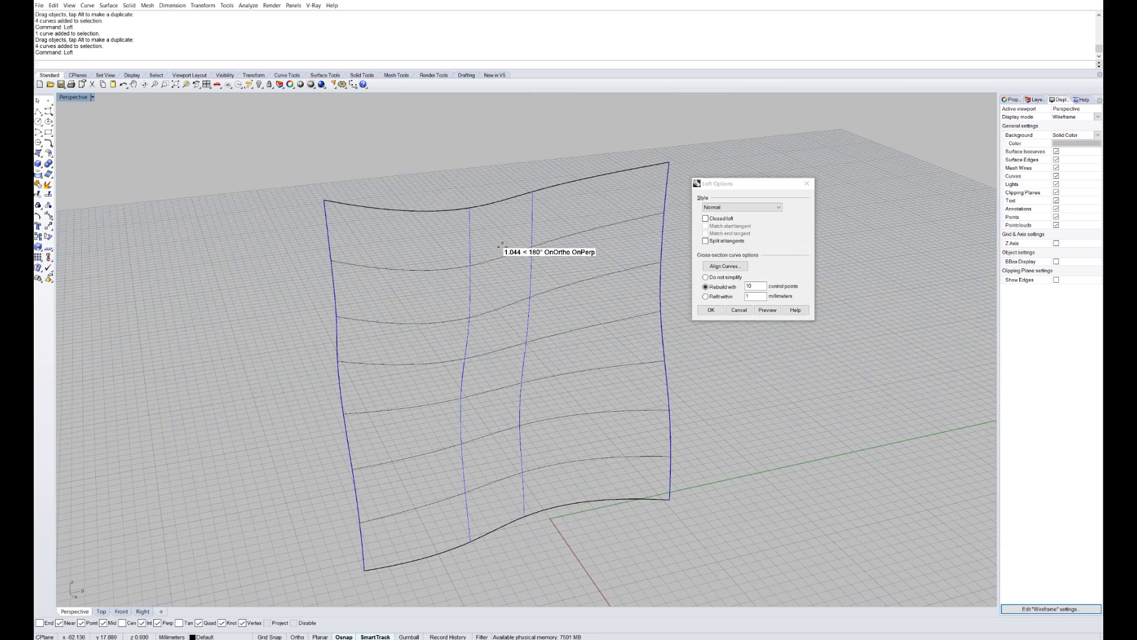
scroll(479, 282, "down", 4)
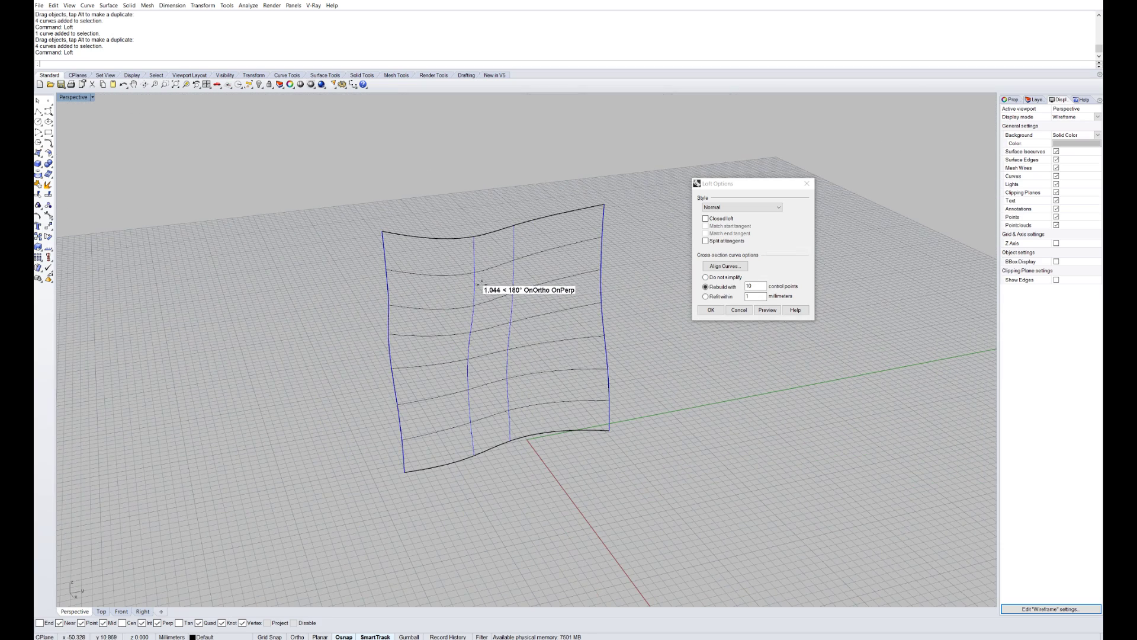
left_click(748, 308)
- Move the two outer curves farther away from the middle pair
left_click_drag(603, 314, 726, 308)
left_click(712, 327)
left_click(660, 315)
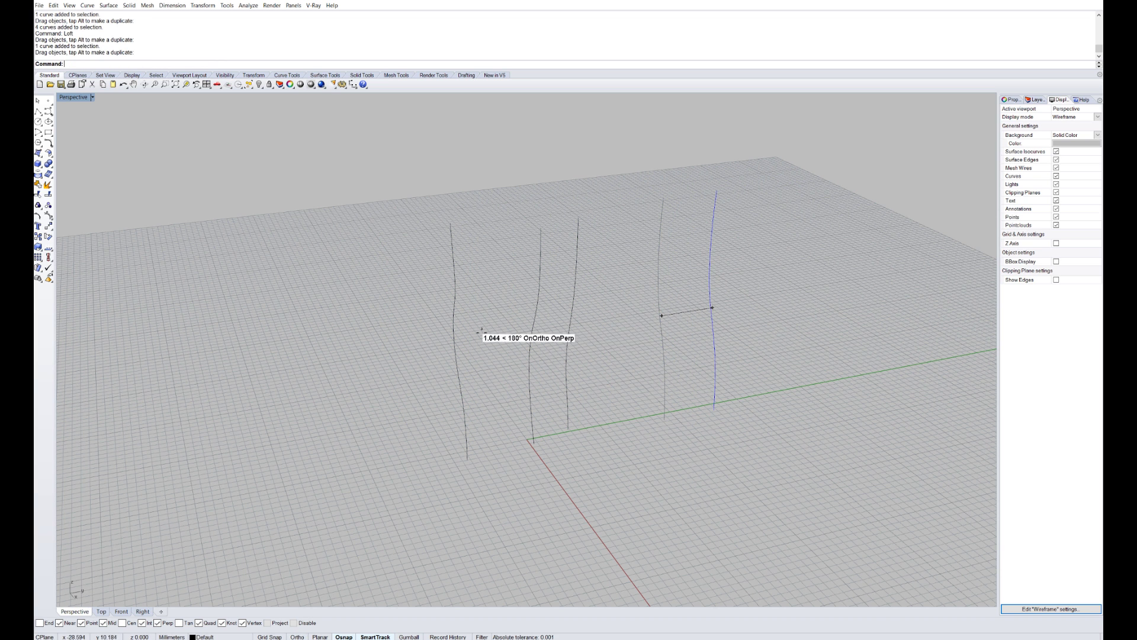
left_click_drag(455, 332, 416, 339)
- Loft all four curves into one surface using the Normal style
left_click_drag(826, 476, 309, 181)
right_click(465, 219)
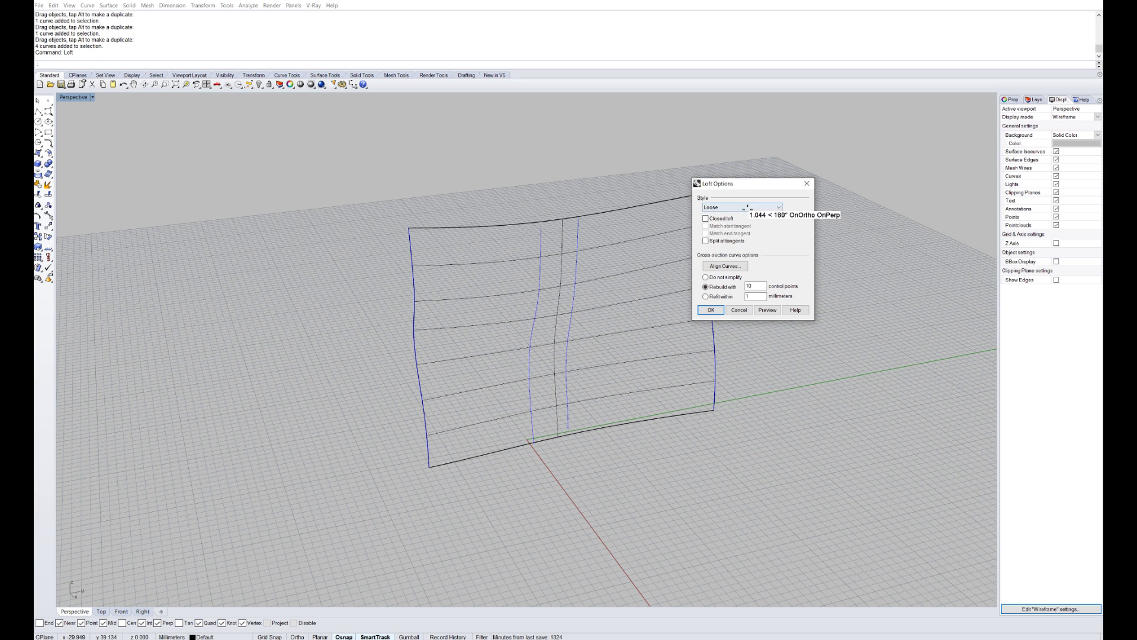
left_click(748, 207)
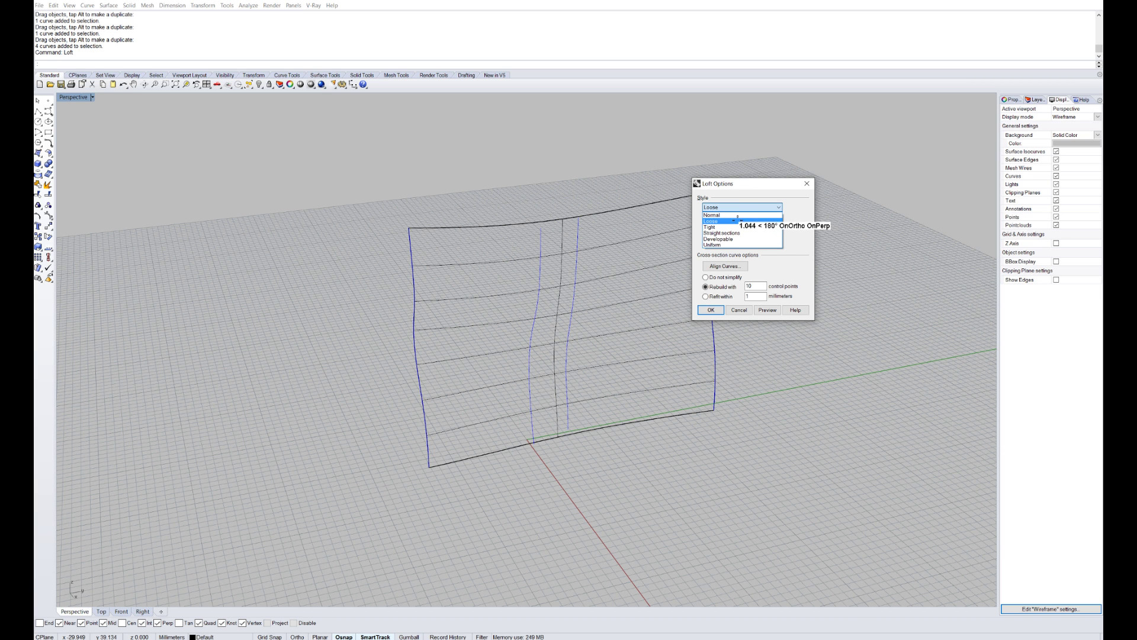
left_click(729, 215)
left_click(767, 309)
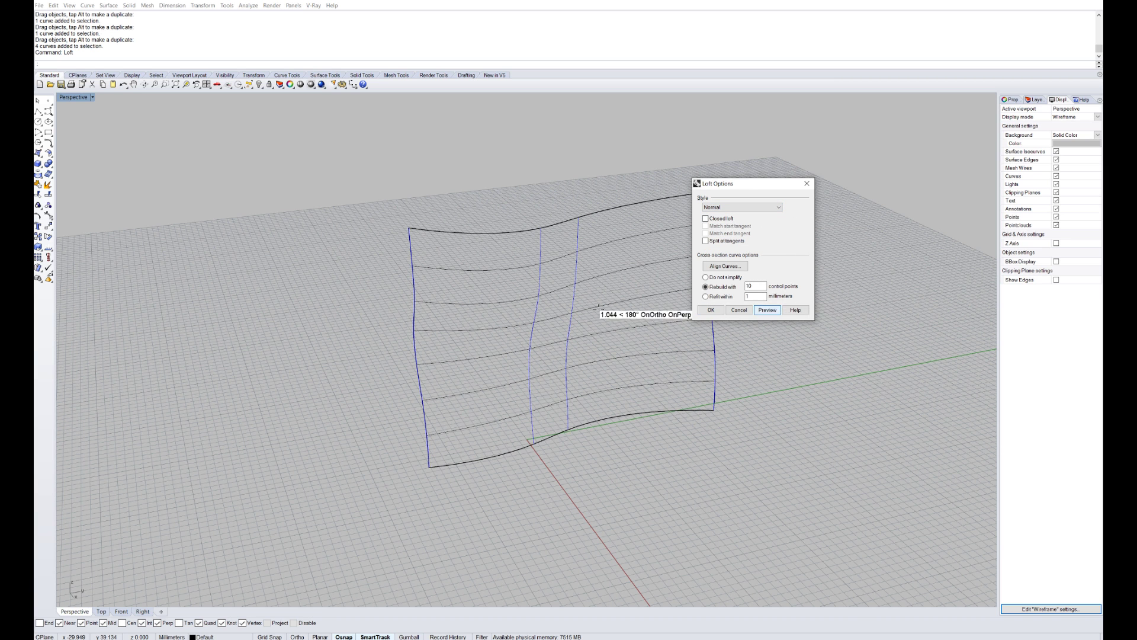
right_click_drag(607, 308, 450, 293)
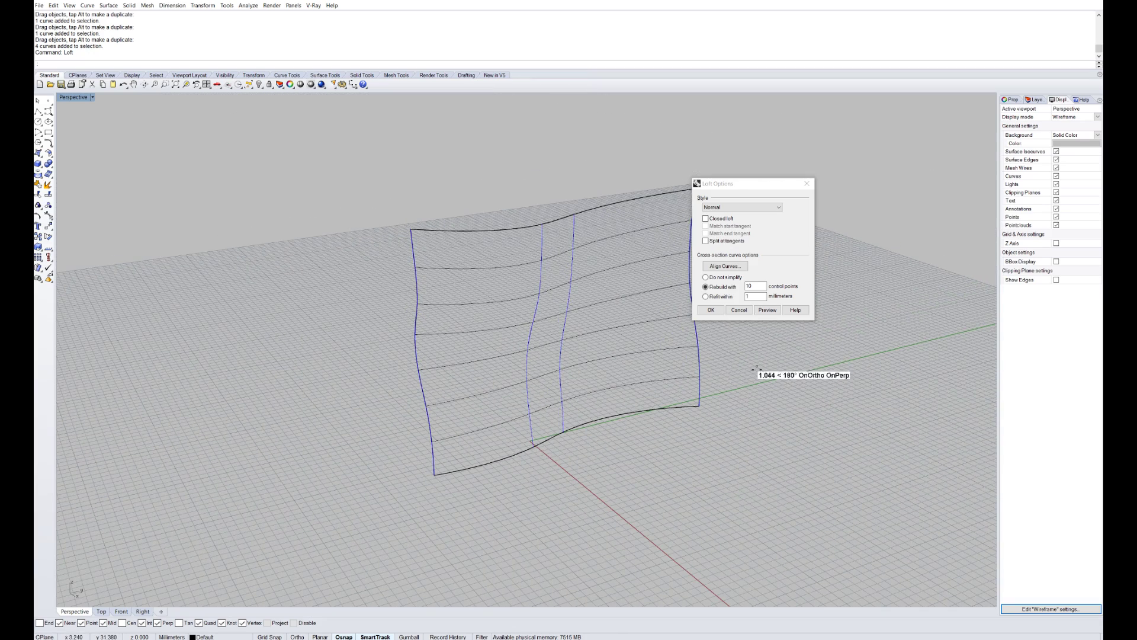
left_click(711, 310)
- Set the Perspective viewport's display mode to Shaded and examine the lofted surface from different angles
left_click(74, 96)
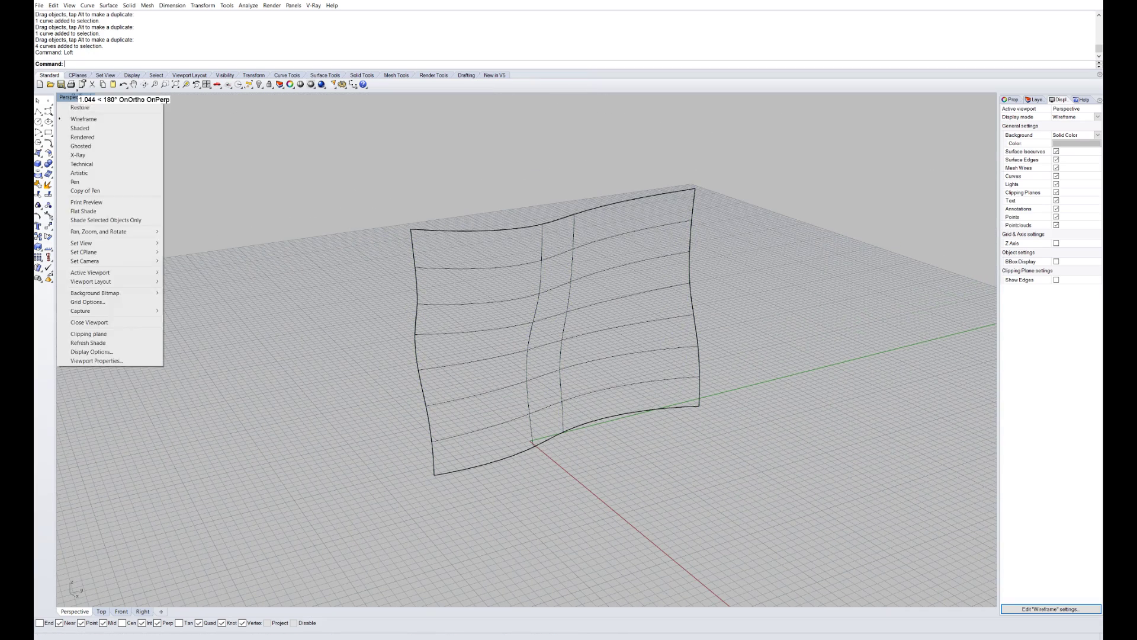
left_click(93, 127)
scroll(609, 314, "up", 5)
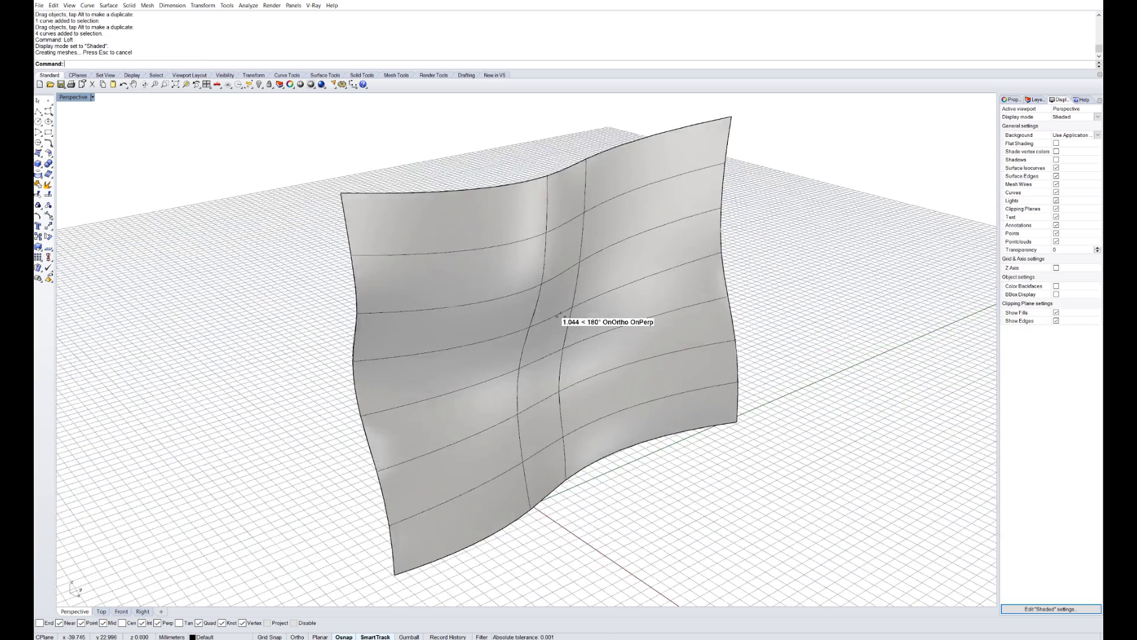
right_click_drag(526, 304, 574, 309)
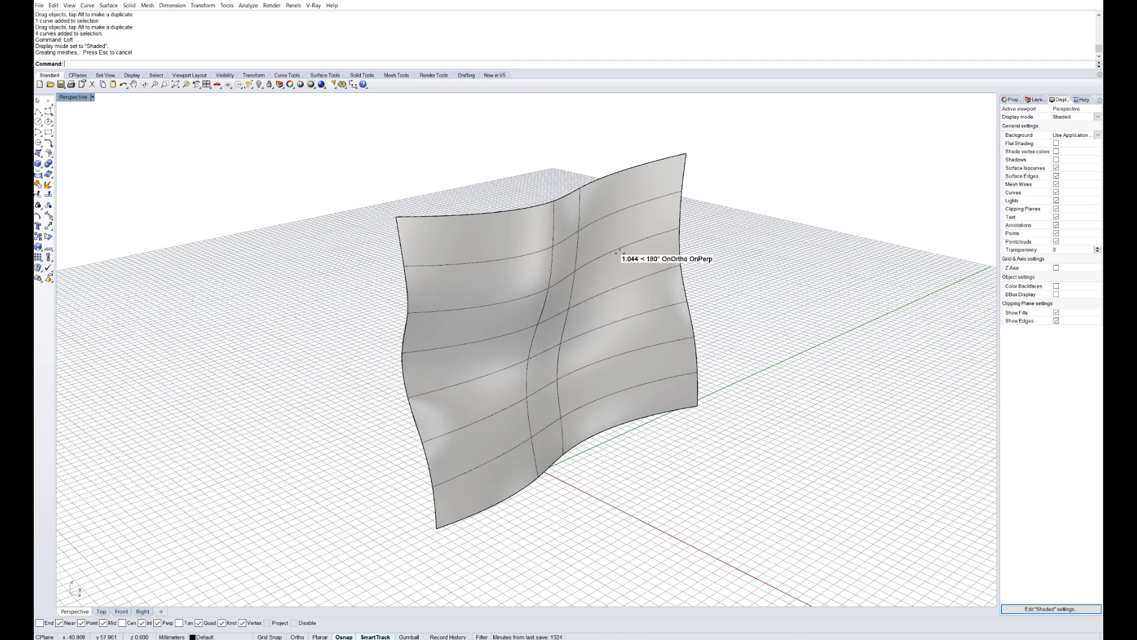
right_click_drag(635, 261, 610, 290)
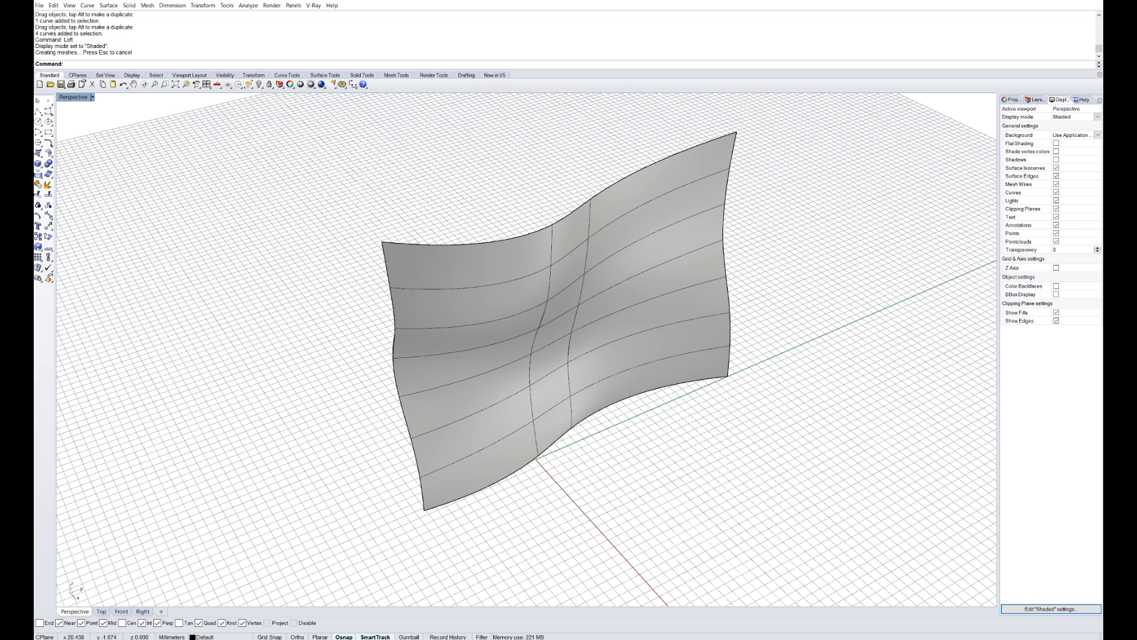
- Check the facade reference photo in the browser, return to Rhino, and hide the lofted surface
key("alt+Tab")
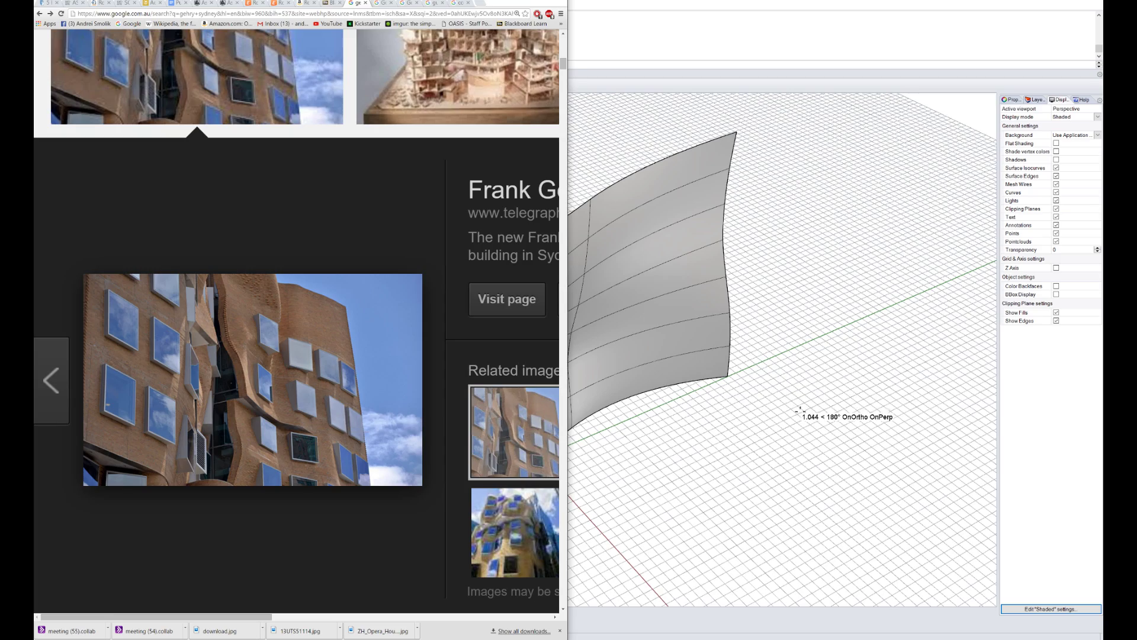
key("alt+Tab")
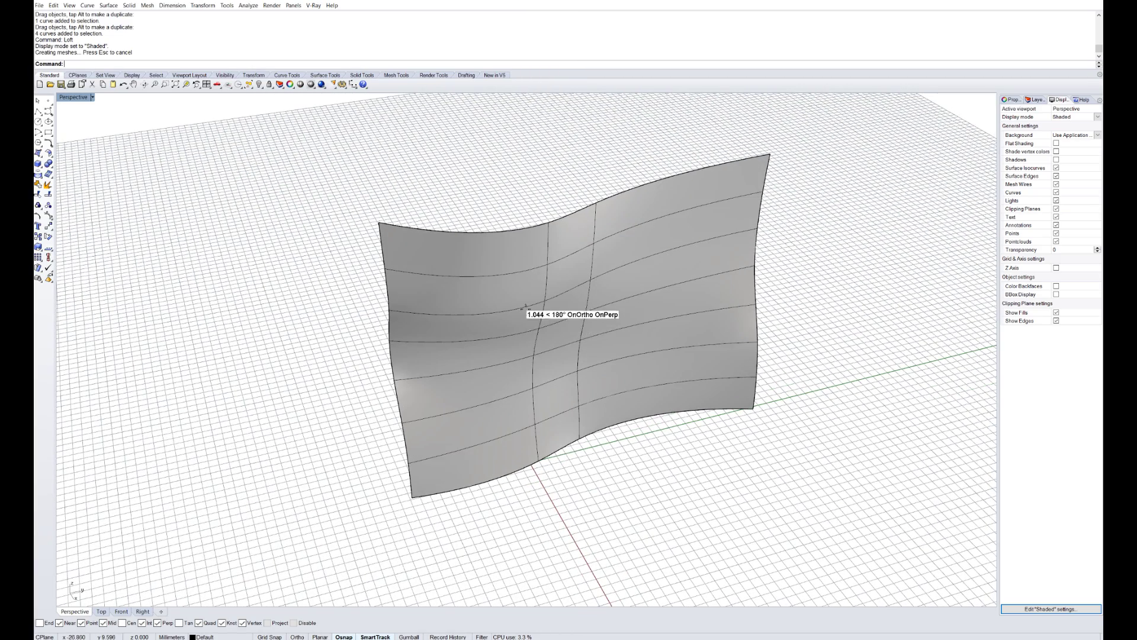
right_click_drag(523, 307, 607, 239)
left_click(477, 321)
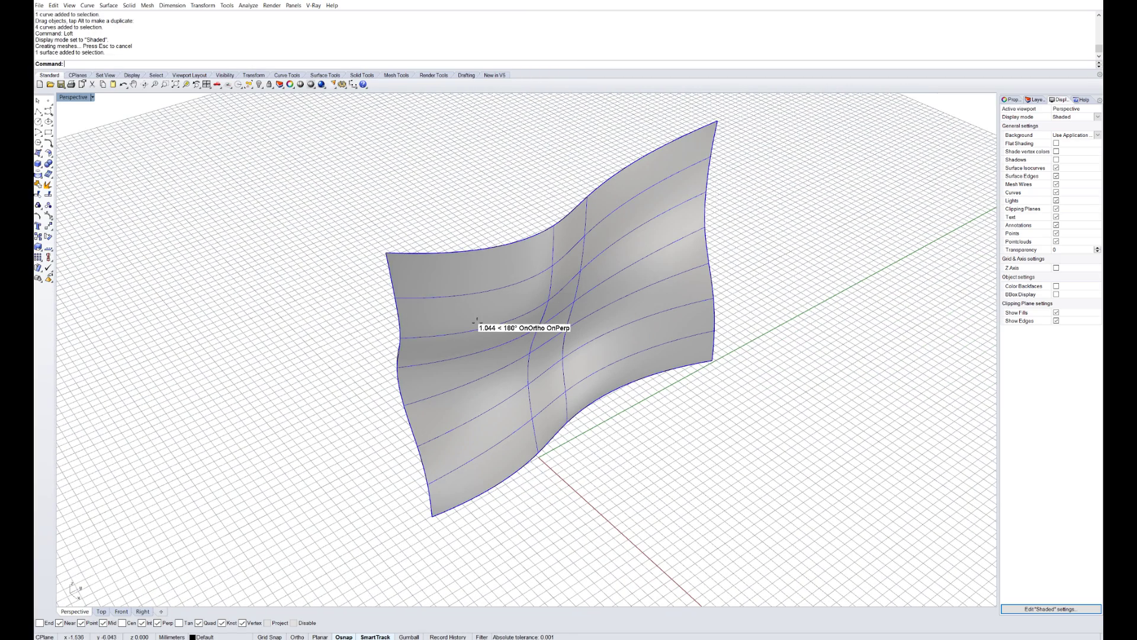
type("Hide")
key("Return")
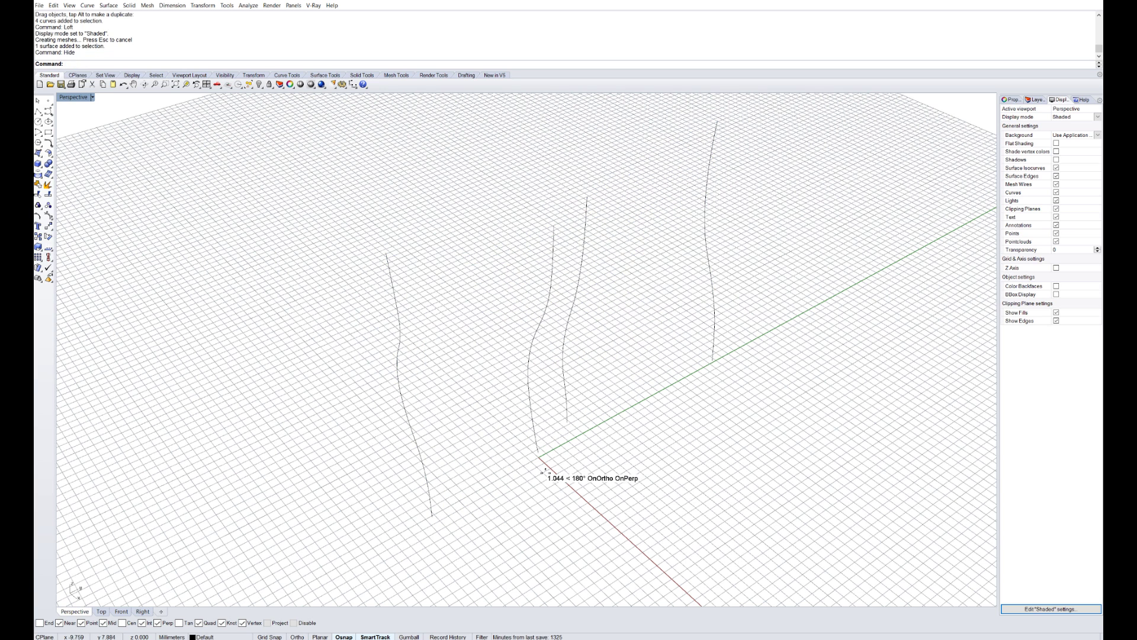
- Select all four profile curves and extract their control points as point objects with ExtractPt
key("ctrl+a")
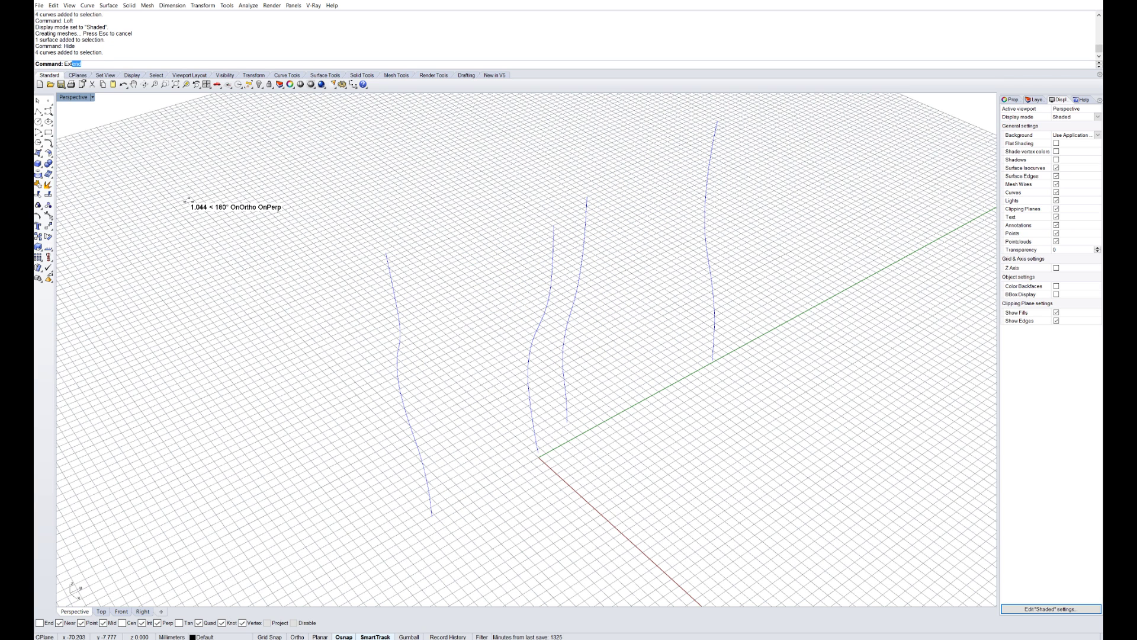
type("Extrude")
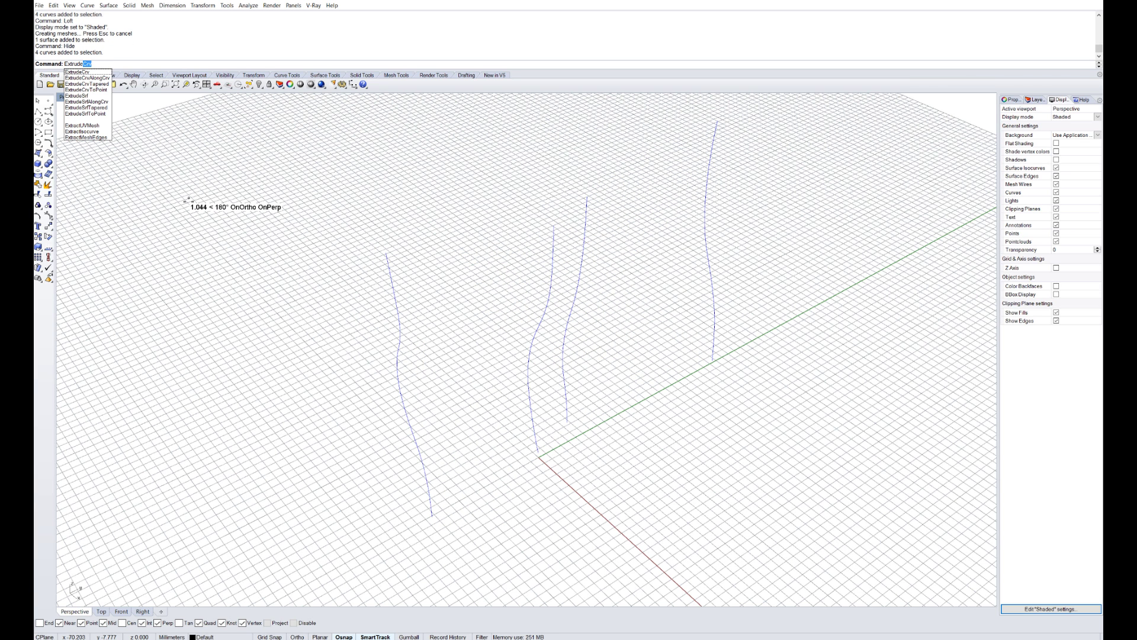
key("BackSpace")
key("BackSpace")
key("BackSpace")
key("BackSpace")
type("actPt")
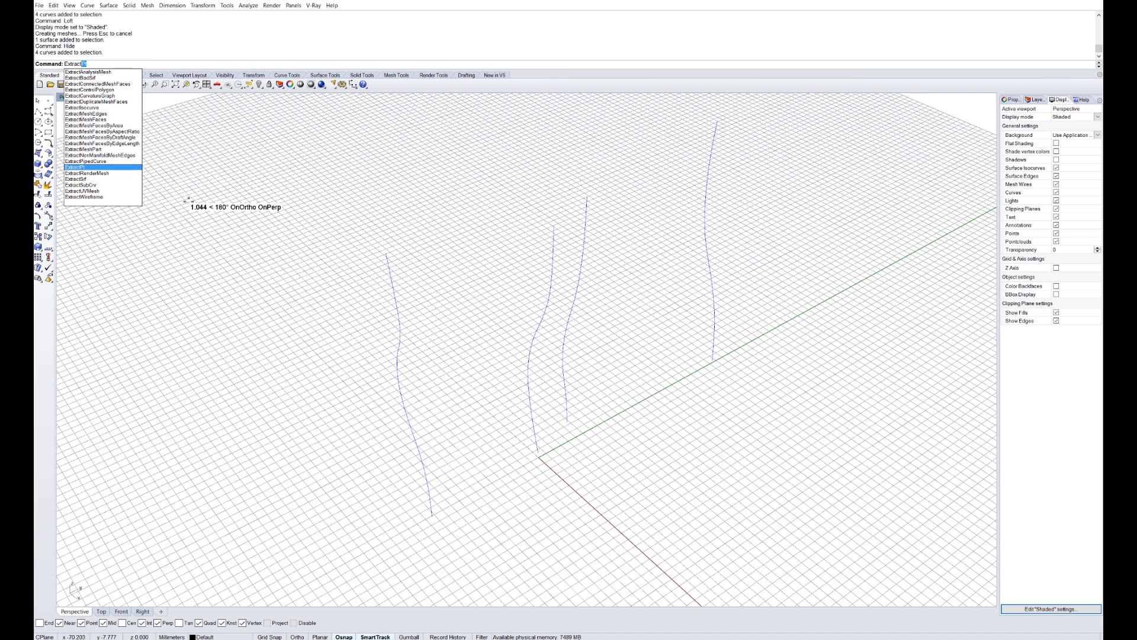
key("Return")
right_click_drag(634, 203, 605, 238)
right_click_drag(611, 283, 676, 266)
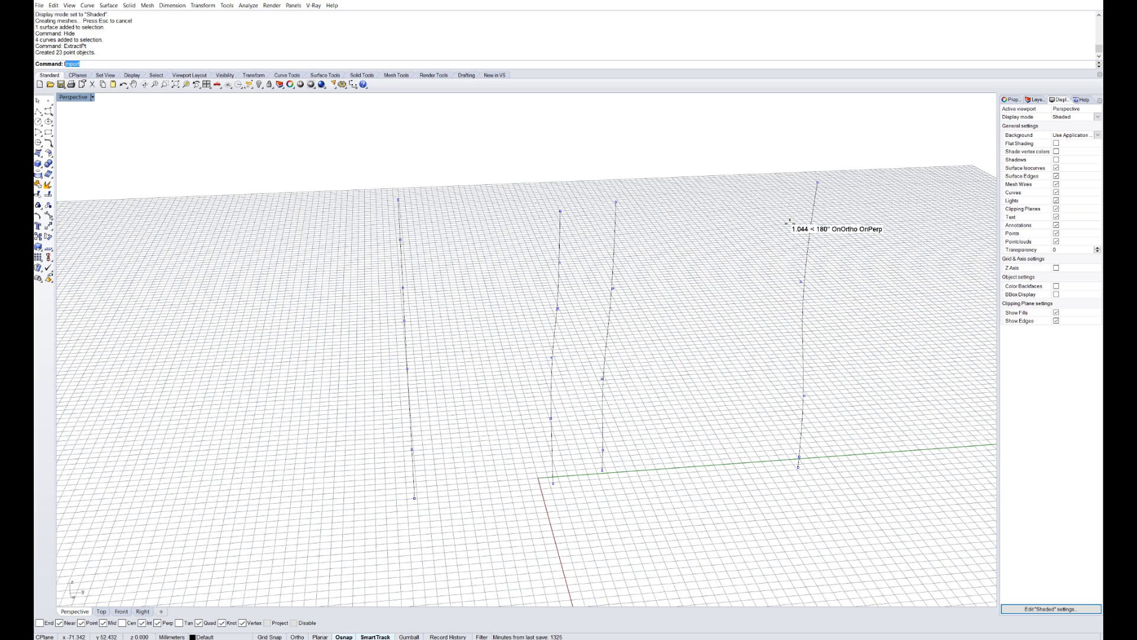
- Invert the selection to the four curves, hide them, and examine the layout of the extracted points
type("Invert")
key("Return")
key("Return")
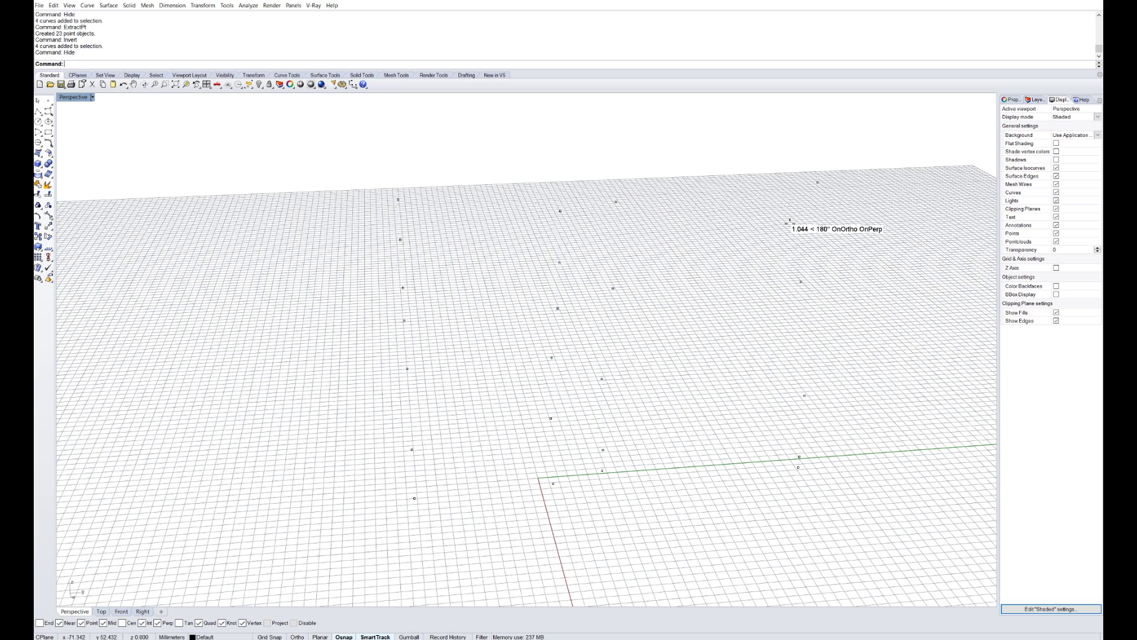
right_click_drag(595, 342, 601, 207)
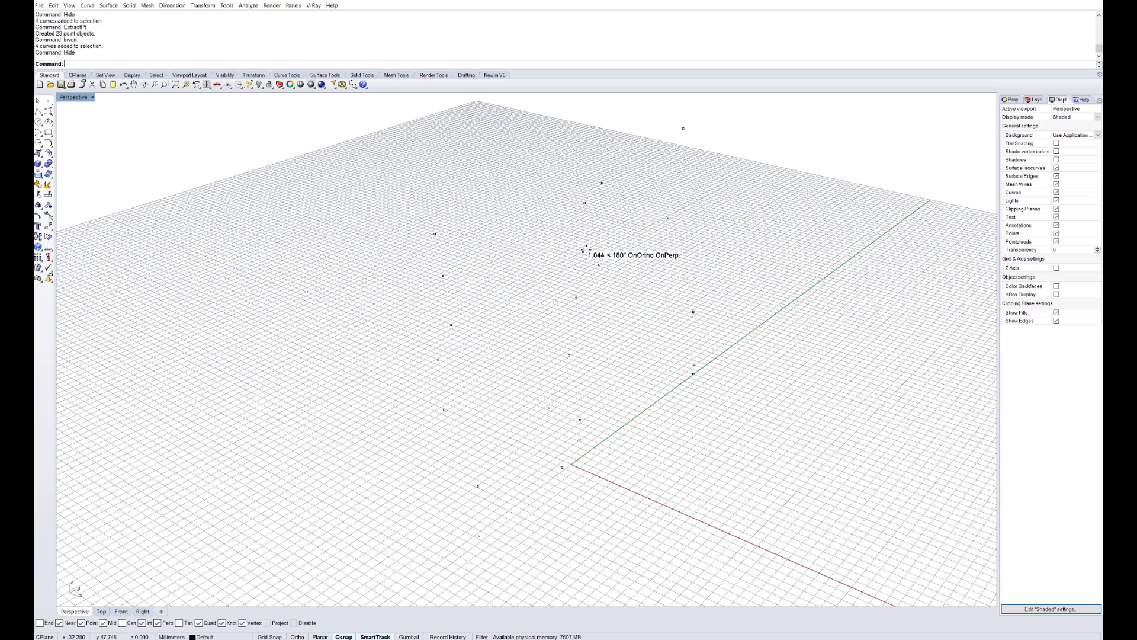
right_click_drag(570, 320, 580, 356)
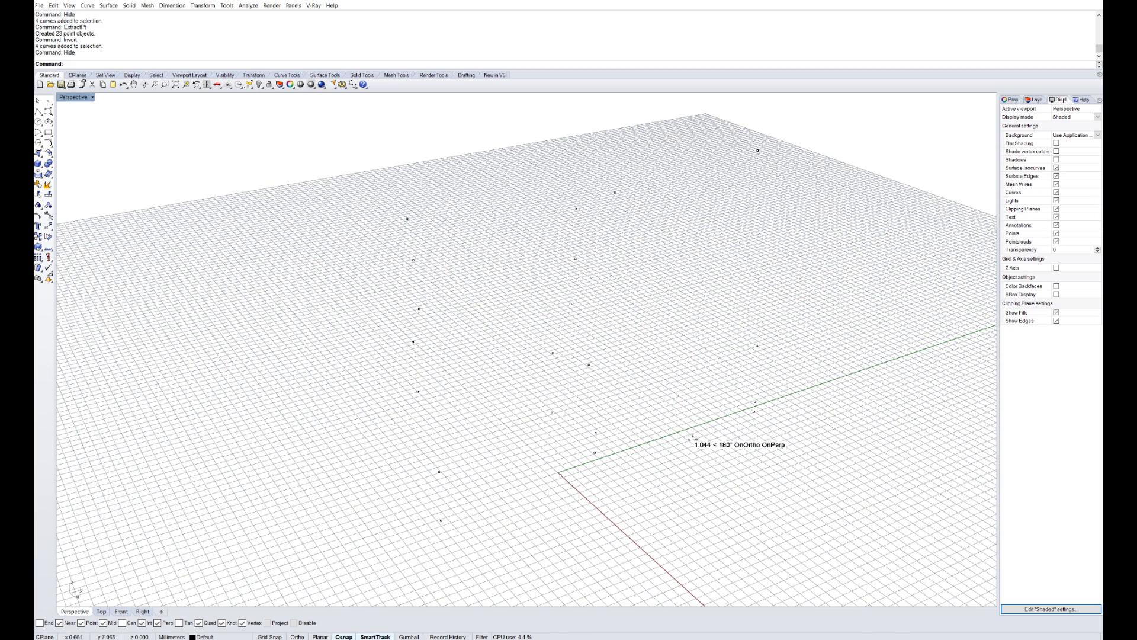
right_click_drag(428, 233, 445, 238)
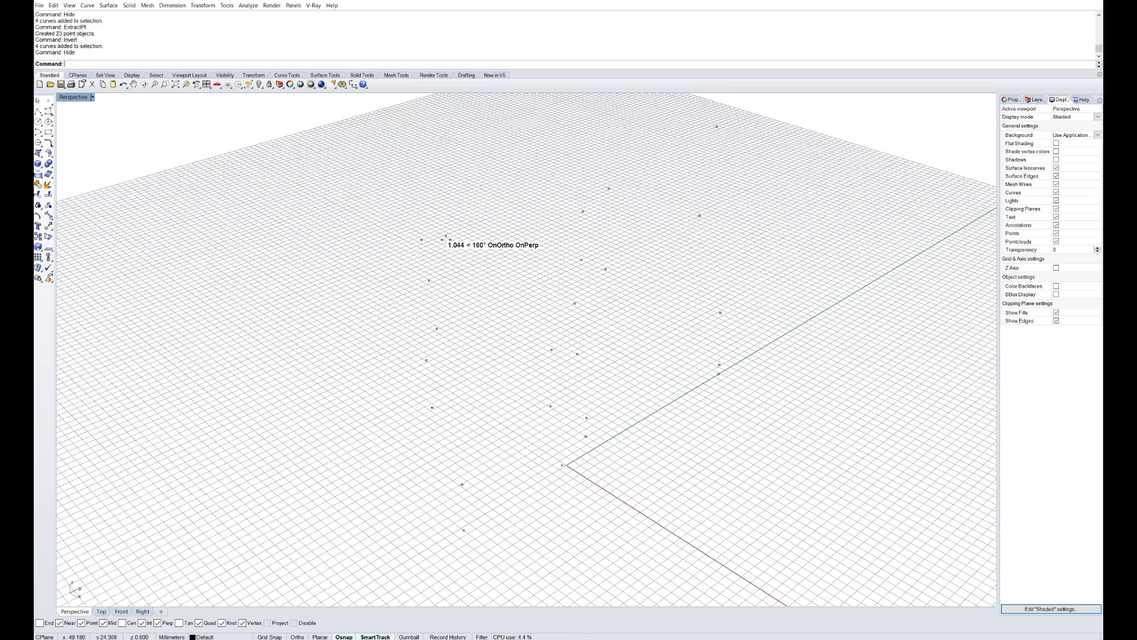
right_click_drag(672, 449, 529, 443)
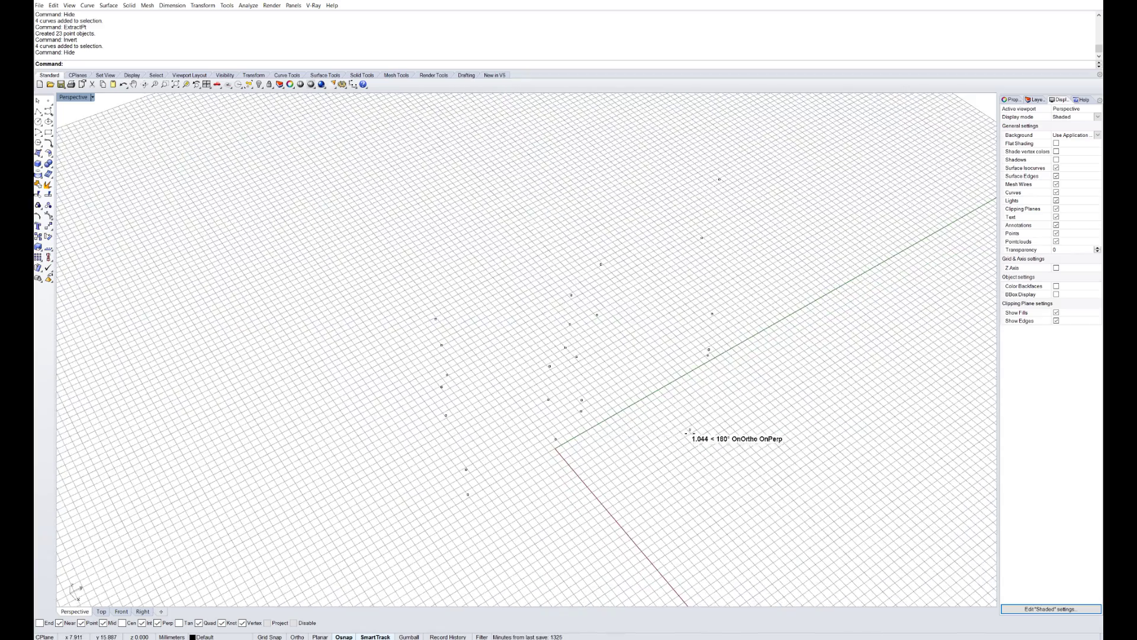
right_click_drag(689, 432, 510, 256)
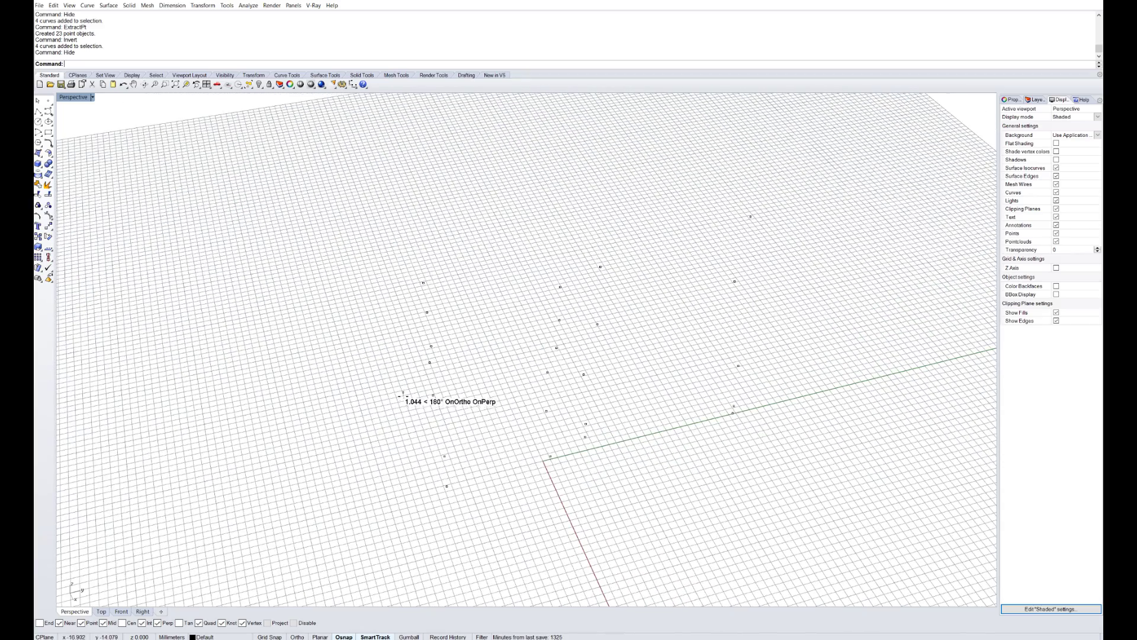
right_click_drag(403, 394, 464, 357)
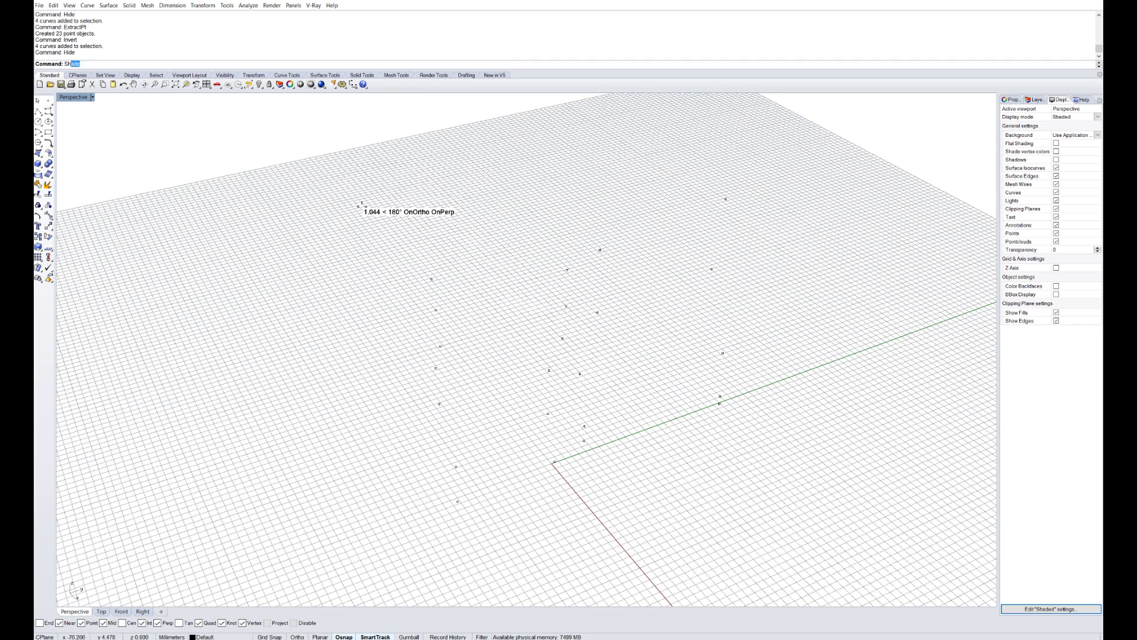
- Show all hidden objects and delete the extracted points and the four profile curves, keeping only the lofted surface
type("ow")
key("Return")
left_click_drag(374, 131, 711, 551)
key("Delete")
left_click_drag(567, 119, 820, 543)
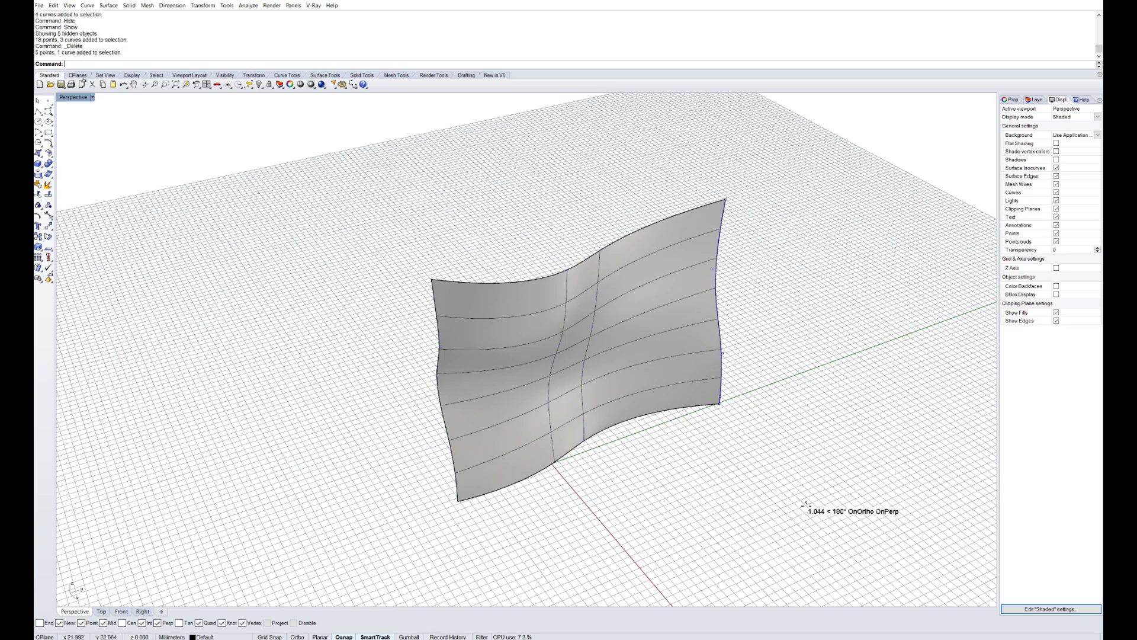
key("Delete")
right_click_drag(658, 323, 699, 309)
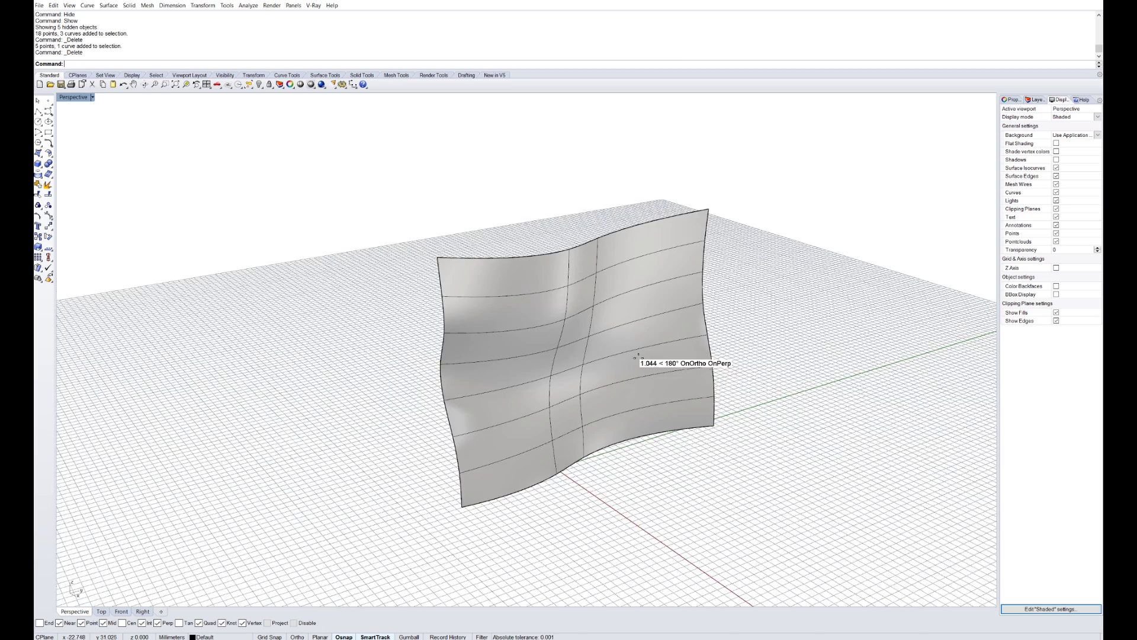
mouse_move(605, 355)
right_mouse_down()
mouse_move(622, 364)
mouse_move(588, 364)
right_mouse_up()
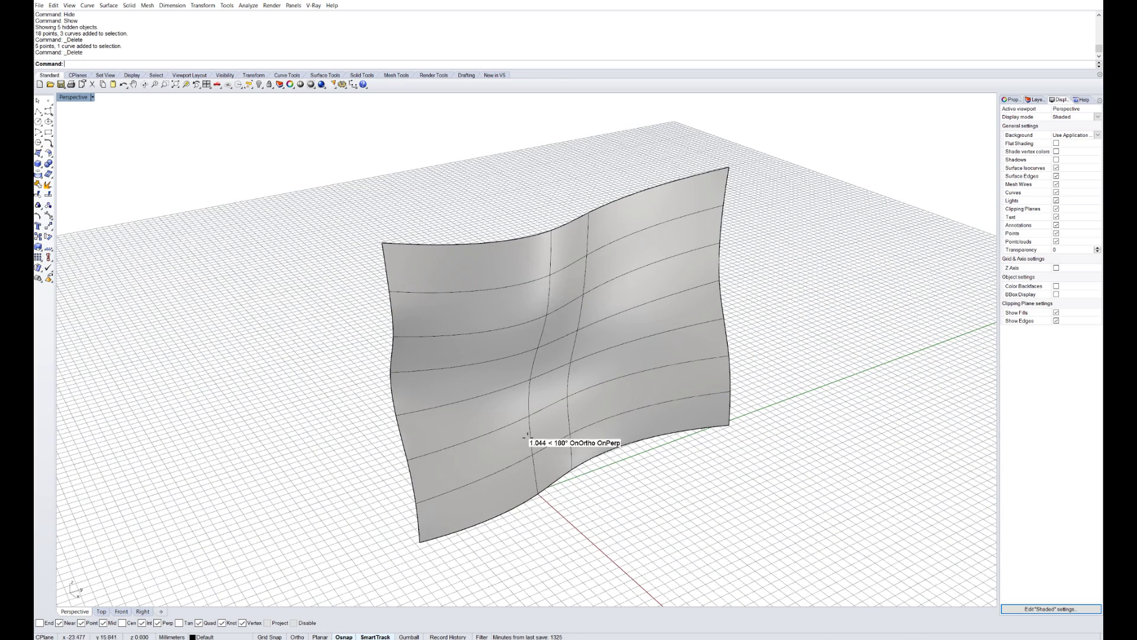
- Switch to the browser to study the curved facade edges in the Gehry building photo, and return to Rhino
key("alt+Tab")
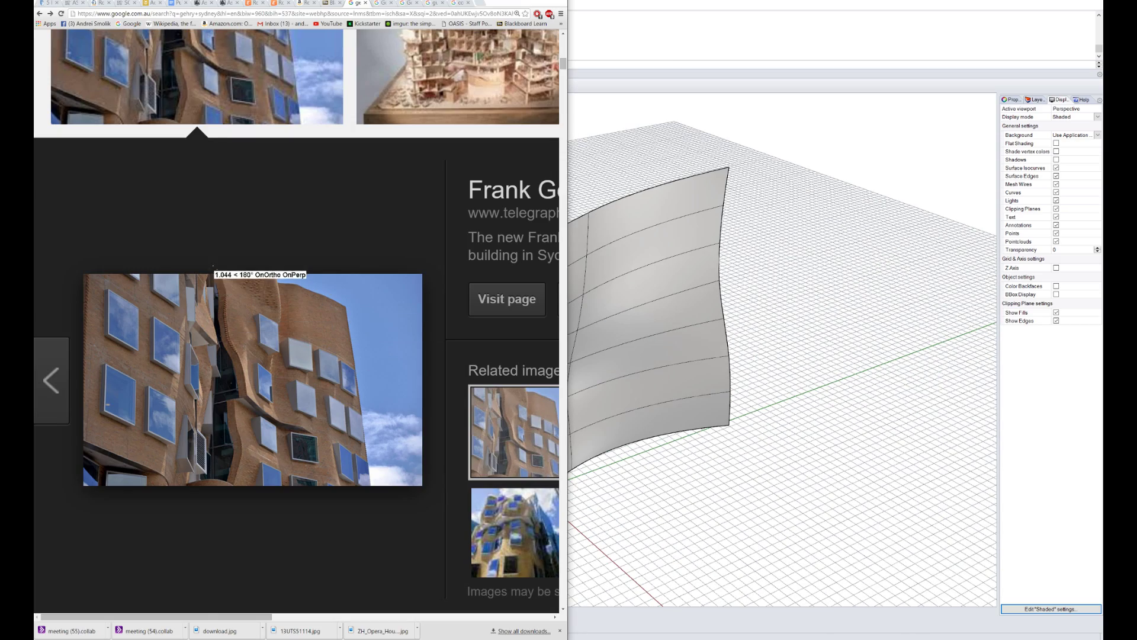
right_click(240, 387)
left_click(277, 237)
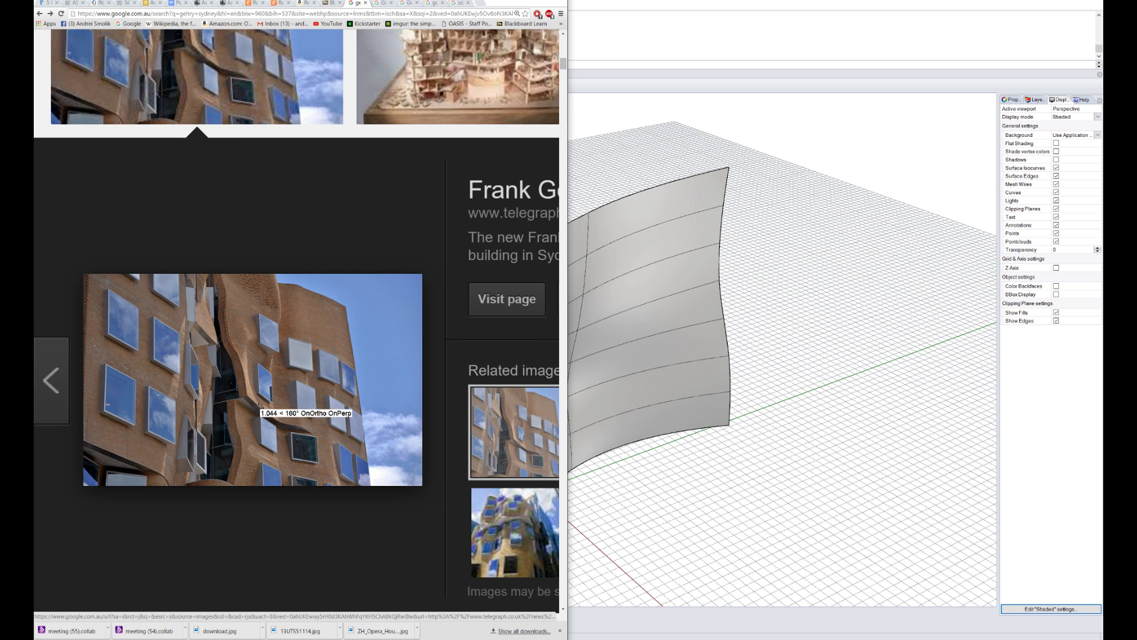
left_click(917, 287)
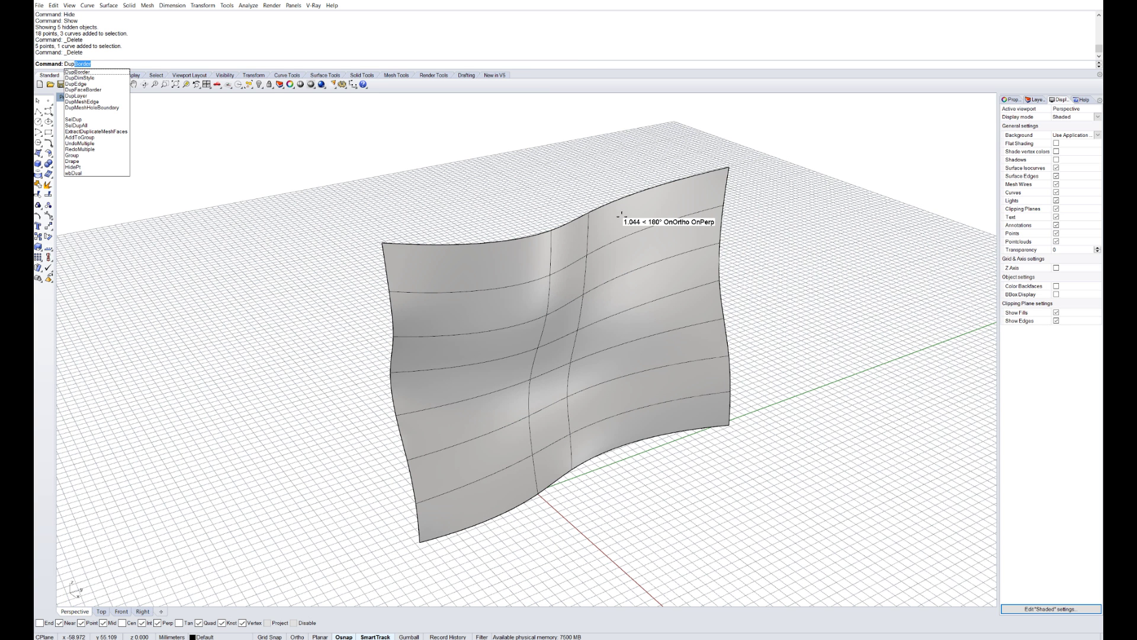
- Duplicate all four edges of the lofted surface as curves with DupEdge
type("Ed")
key("Return")
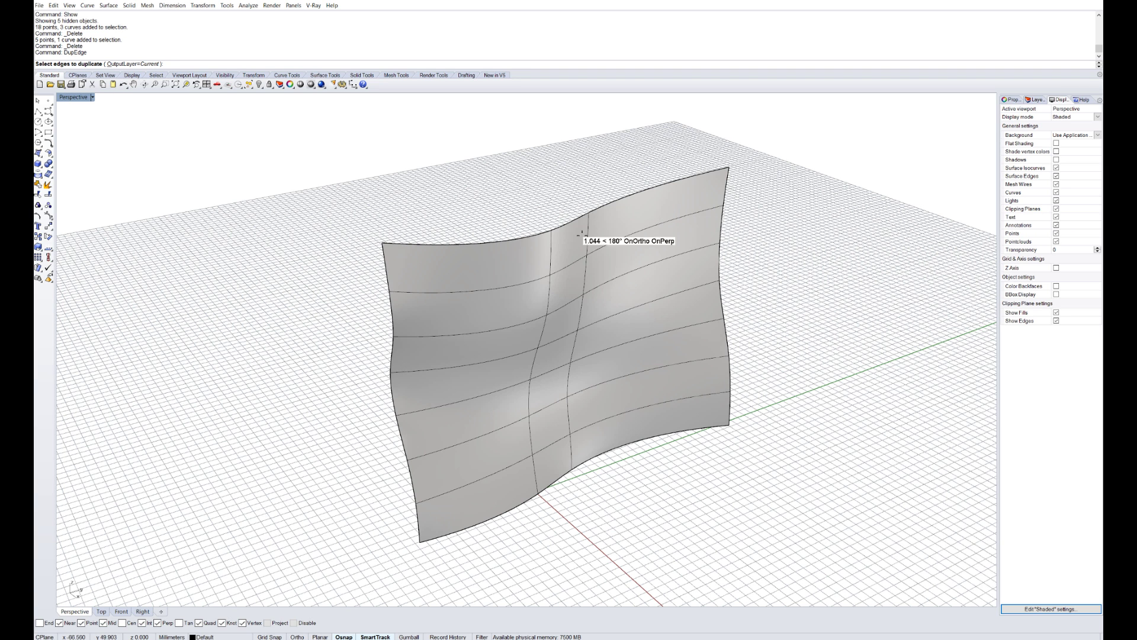
left_click(575, 214)
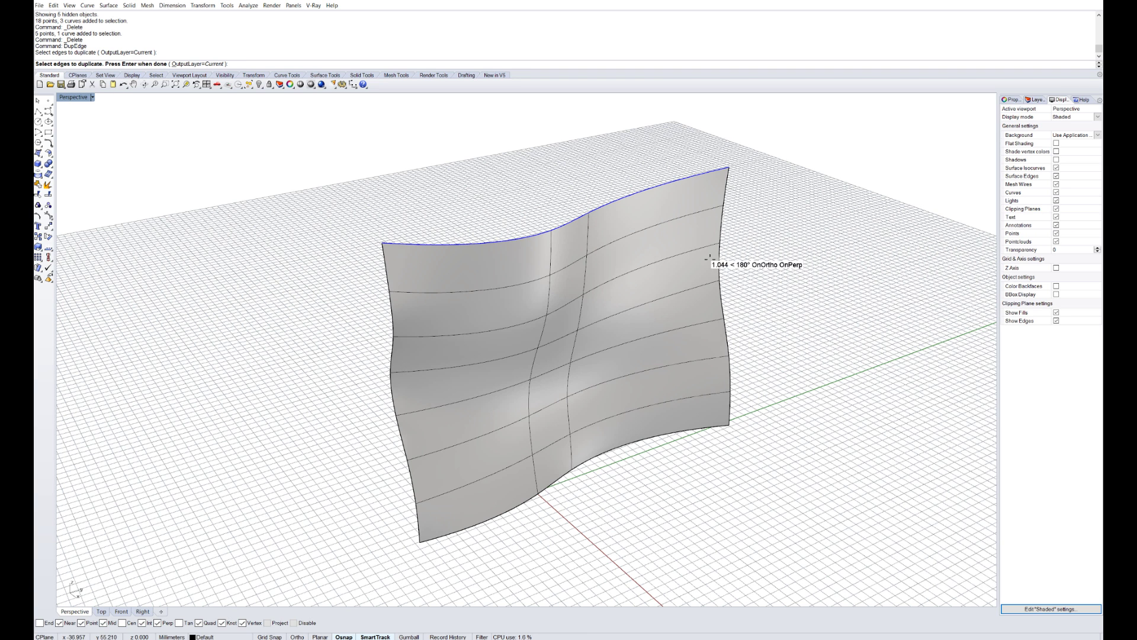
left_click(719, 283)
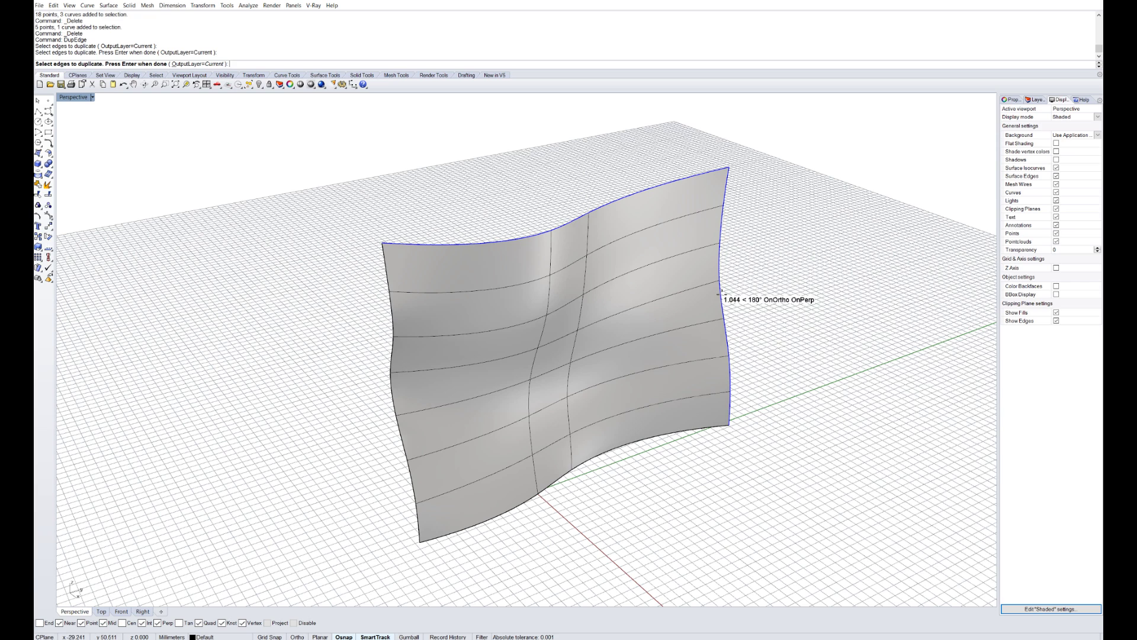
left_click(708, 427)
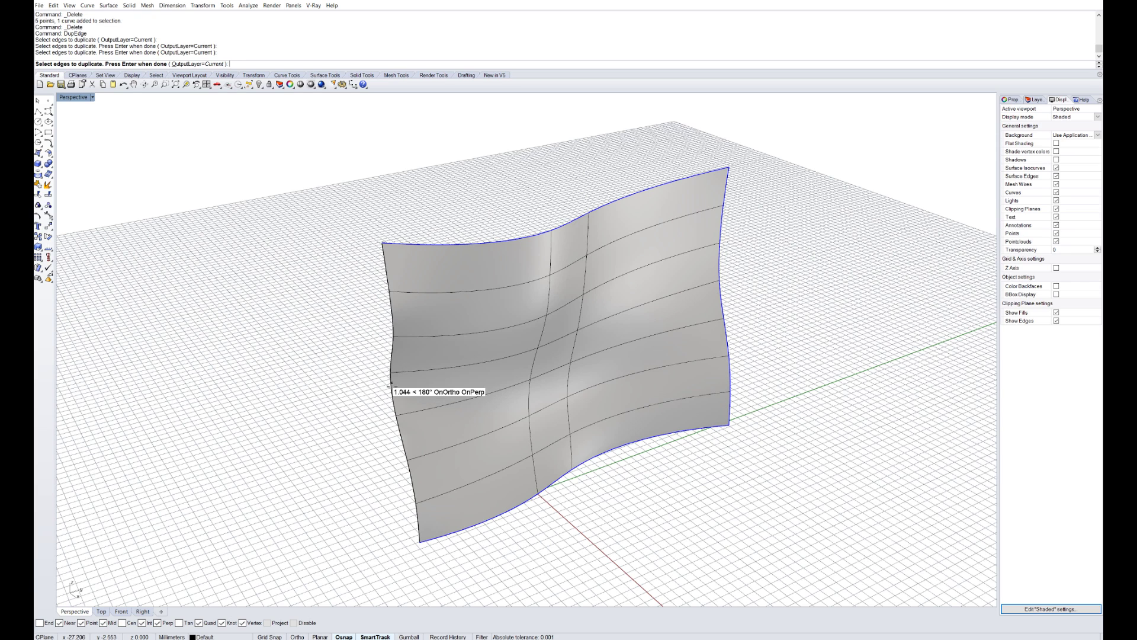
key("Return")
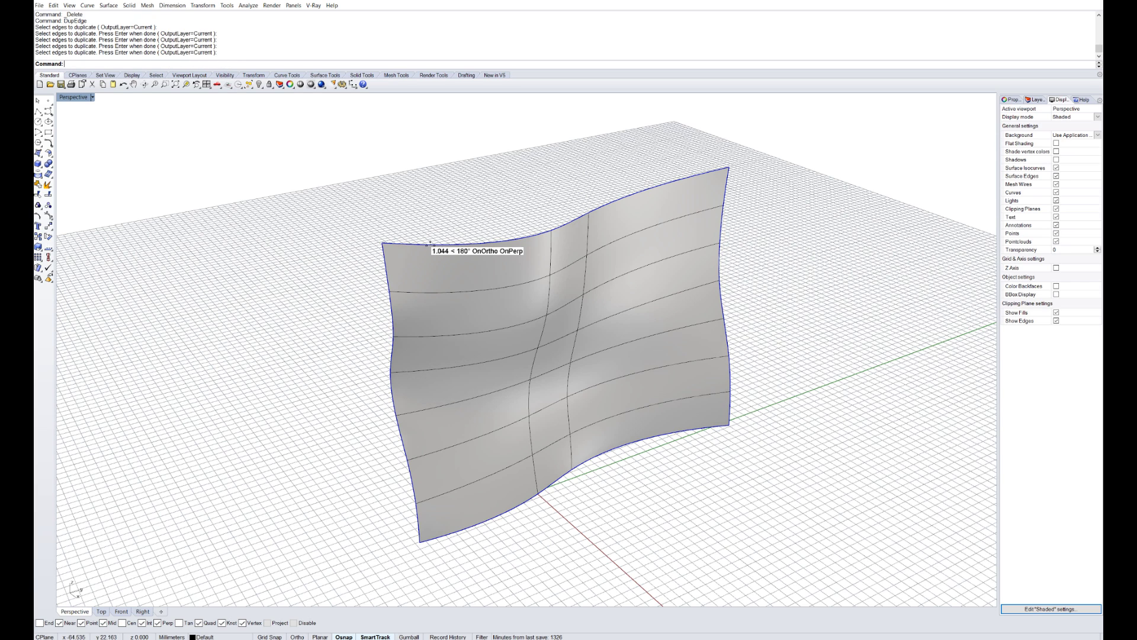
- Move the duplicated edge curves away from the lofted surface and select all four
left_click_drag(430, 243, 562, 379)
scroll(506, 259, "down", 4)
scroll(604, 447, "up", 5)
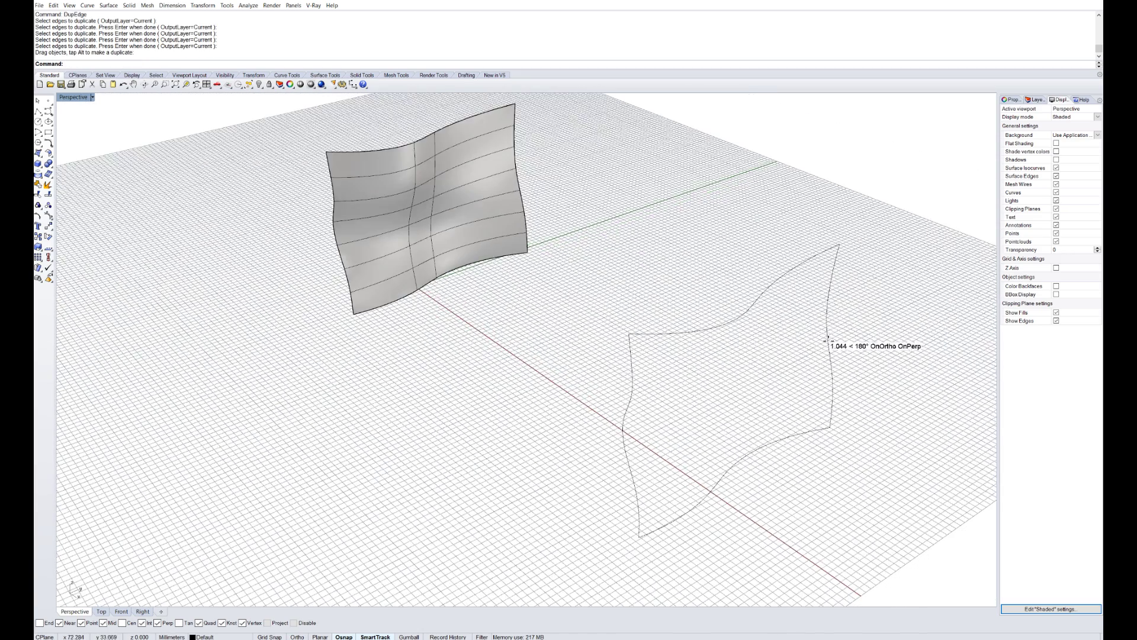
scroll(827, 341, "down", 2)
key("alt+Tab")
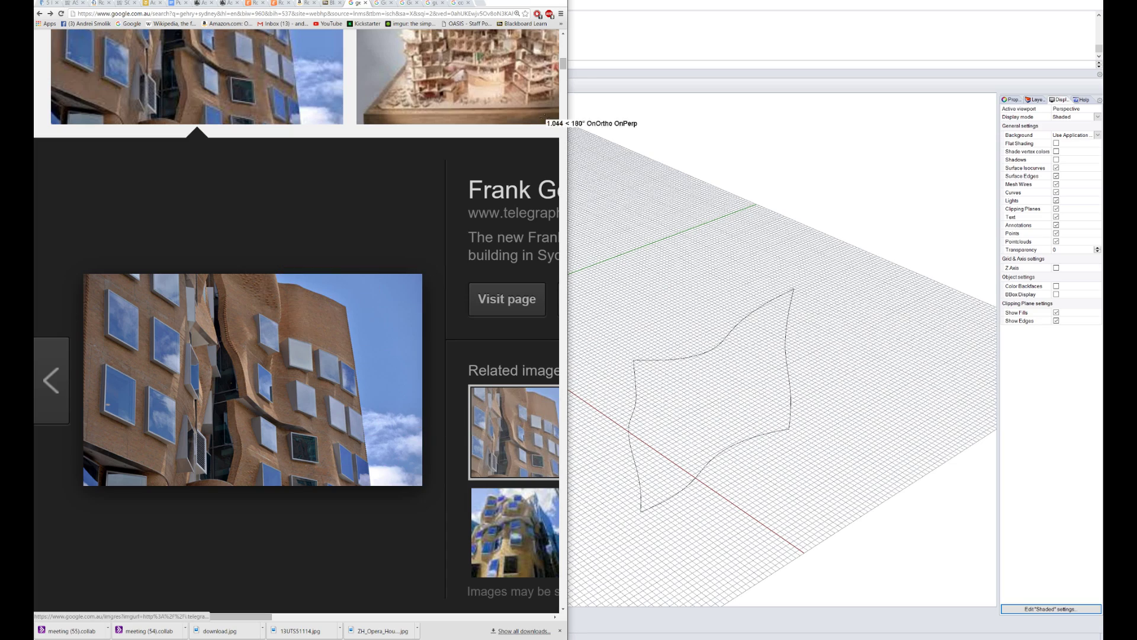
key("alt+Tab")
right_click_drag(790, 413, 732, 429)
left_click_drag(834, 544, 594, 299)
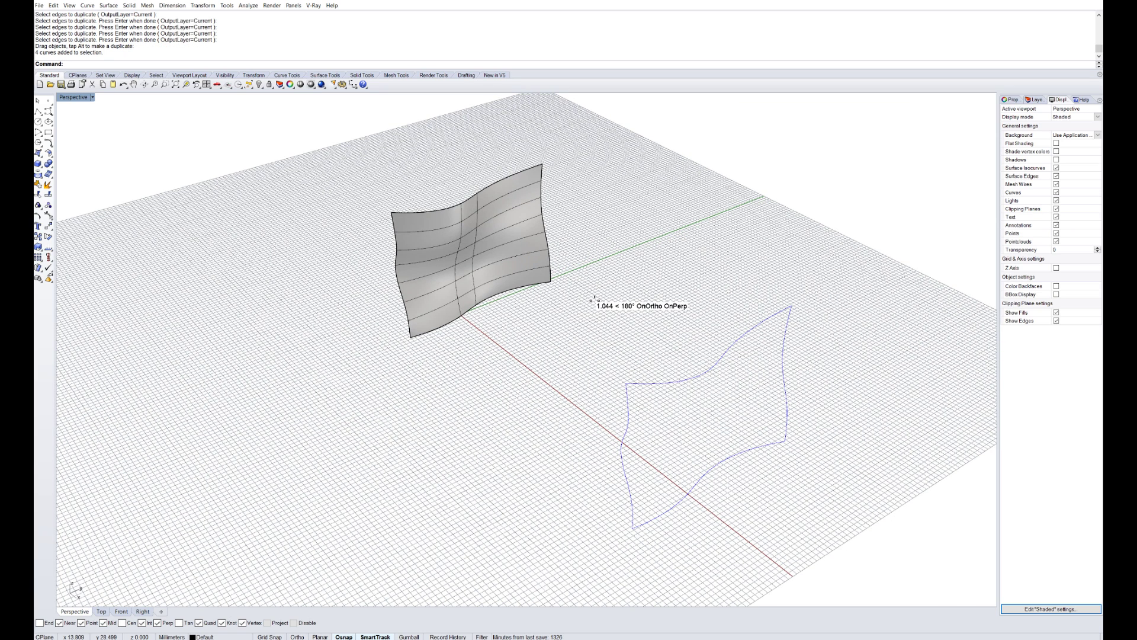
type("NetworkSrf")
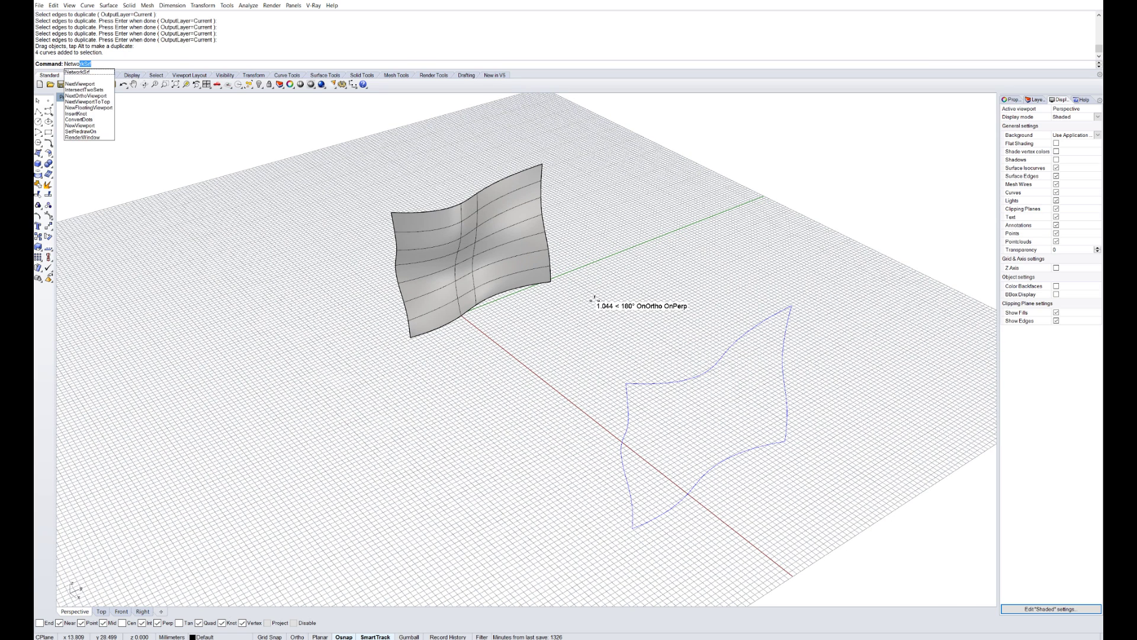
key("Return")
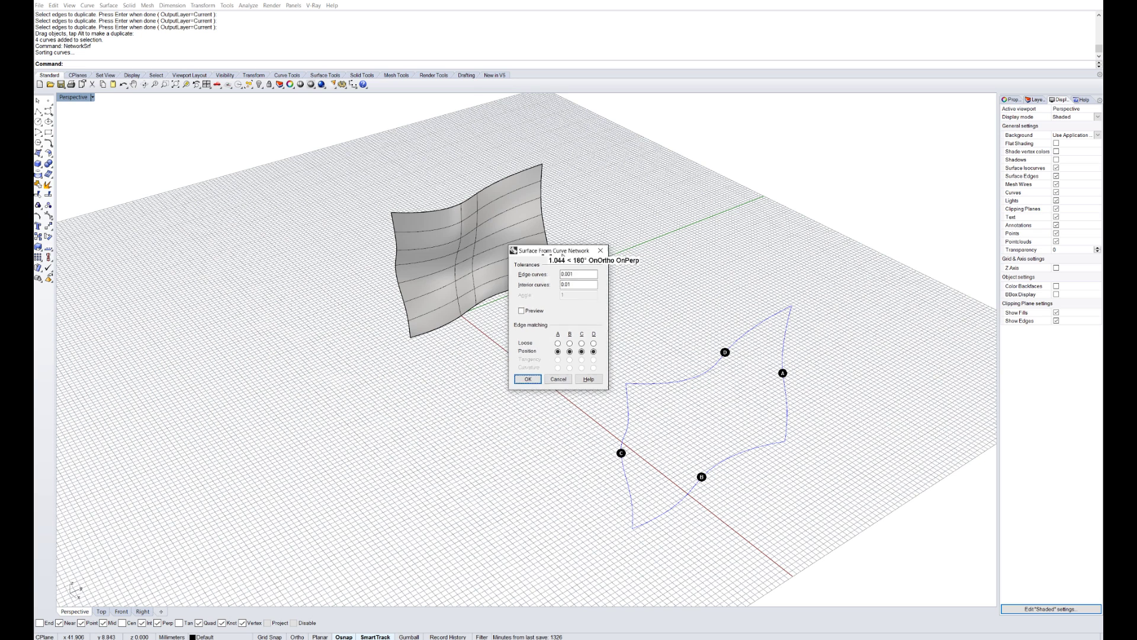
left_click_drag(601, 248, 557, 253)
left_click(565, 253)
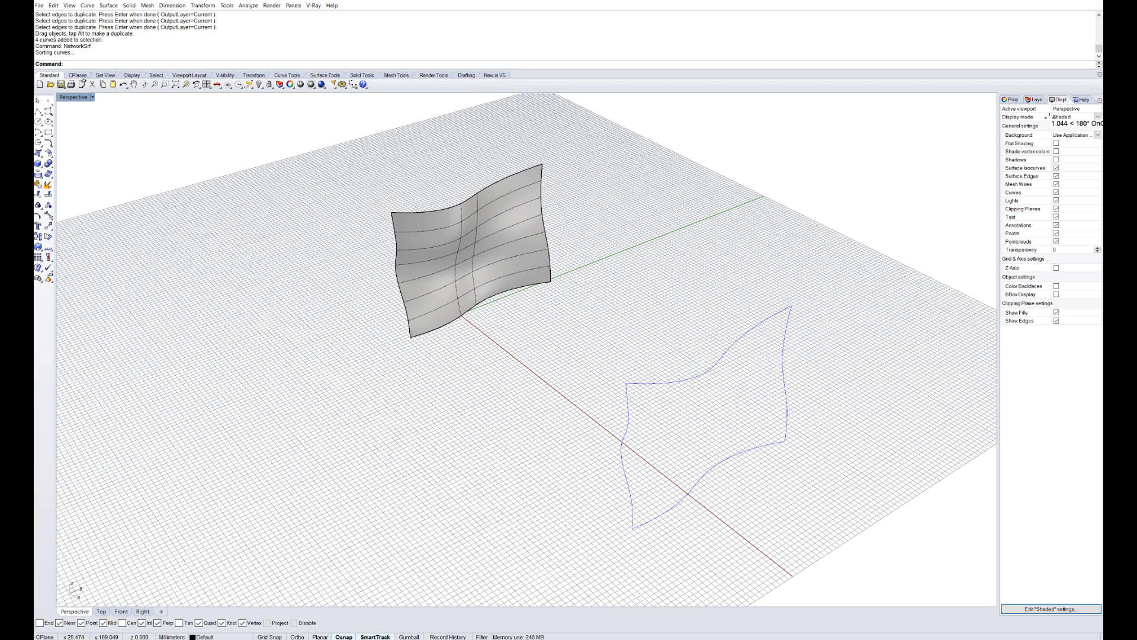
- Show the command help in a widened panel and create a NetworkSrf surface from the four selected edge curves with default settings
left_click(1084, 99)
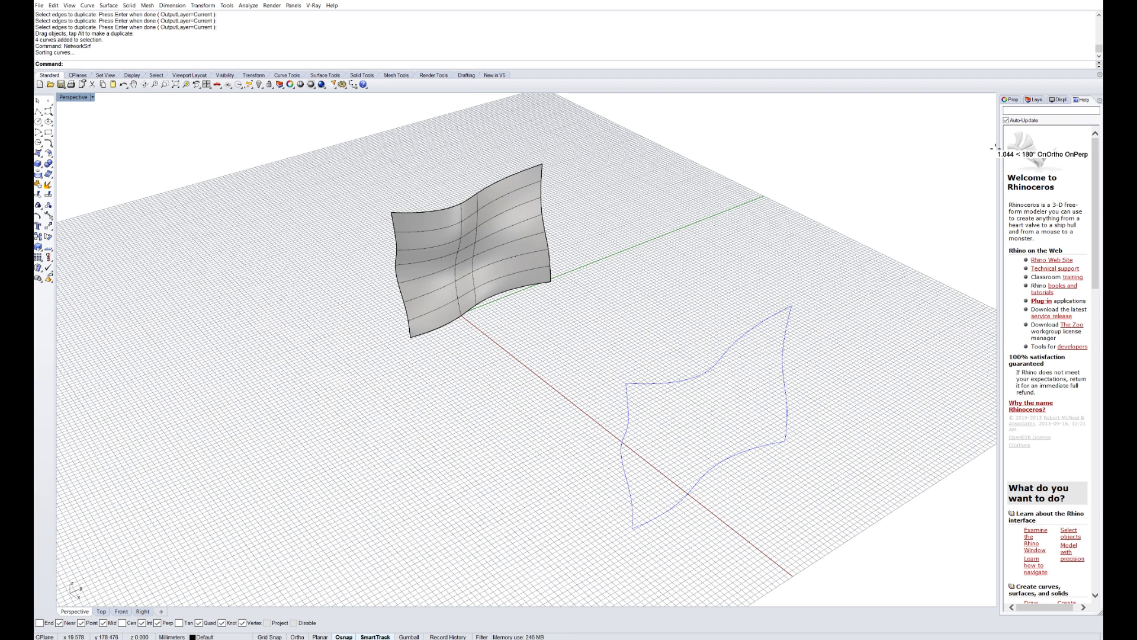
left_click_drag(997, 152, 874, 181)
right_click(725, 354)
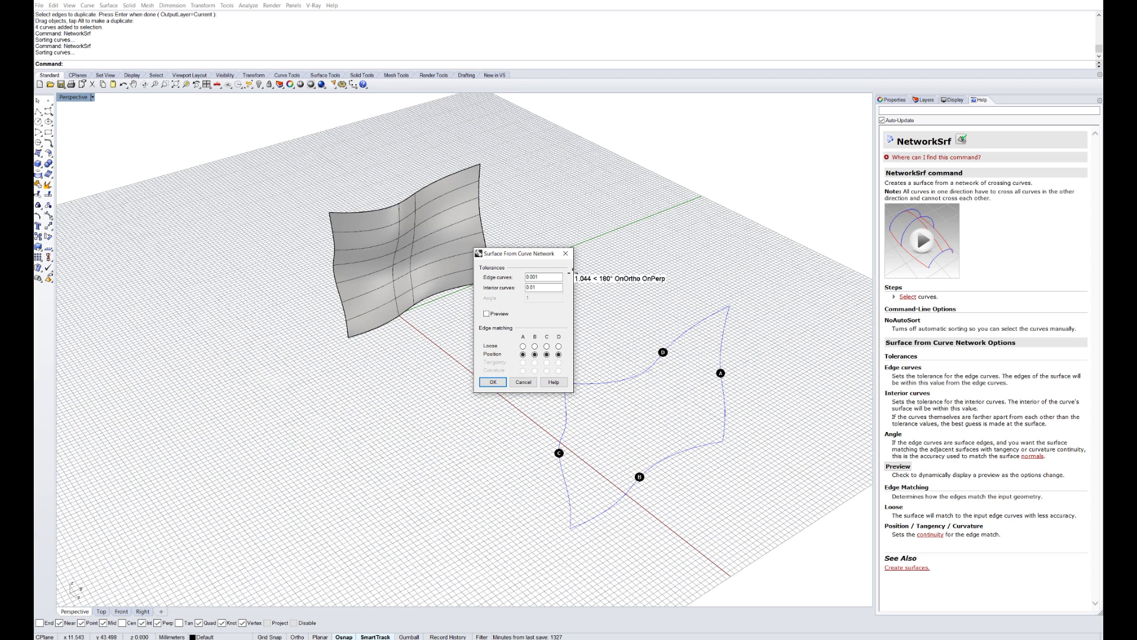
left_click(493, 381)
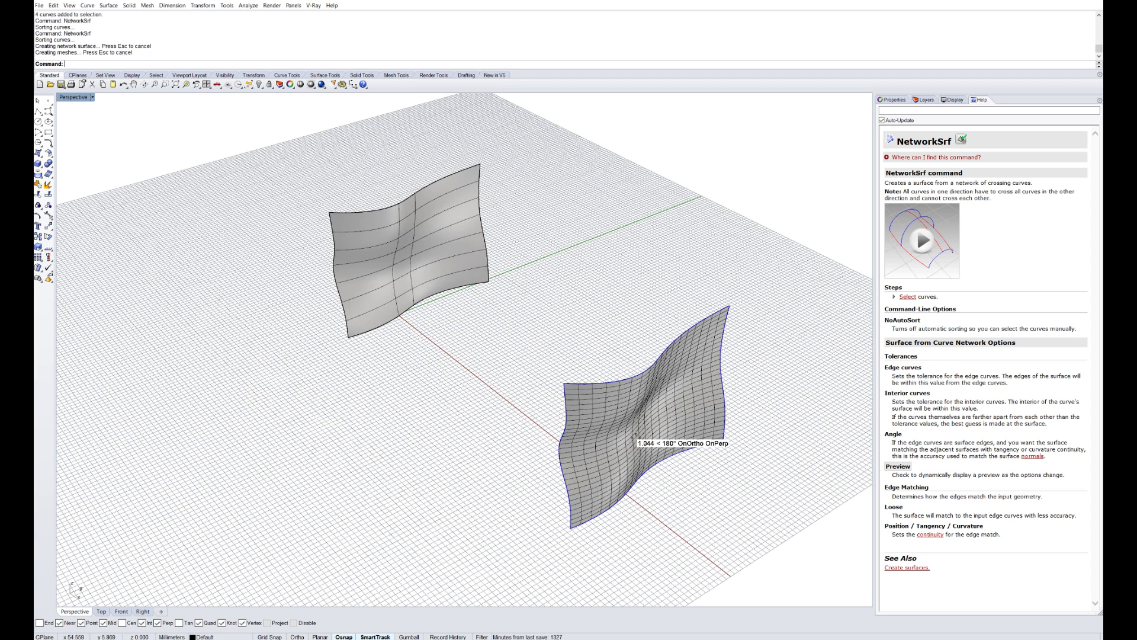
- Move the network surface close in front of the lofted surface and compare the two shapes
left_click_drag(660, 411, 539, 279)
key("Escape")
scroll(408, 260, "up", 2)
scroll(407, 259, "up", 3)
right_click_drag(407, 259, 435, 283)
scroll(640, 316, "down", 8)
right_click_drag(639, 315, 580, 381)
right_click_drag(718, 249, 616, 336)
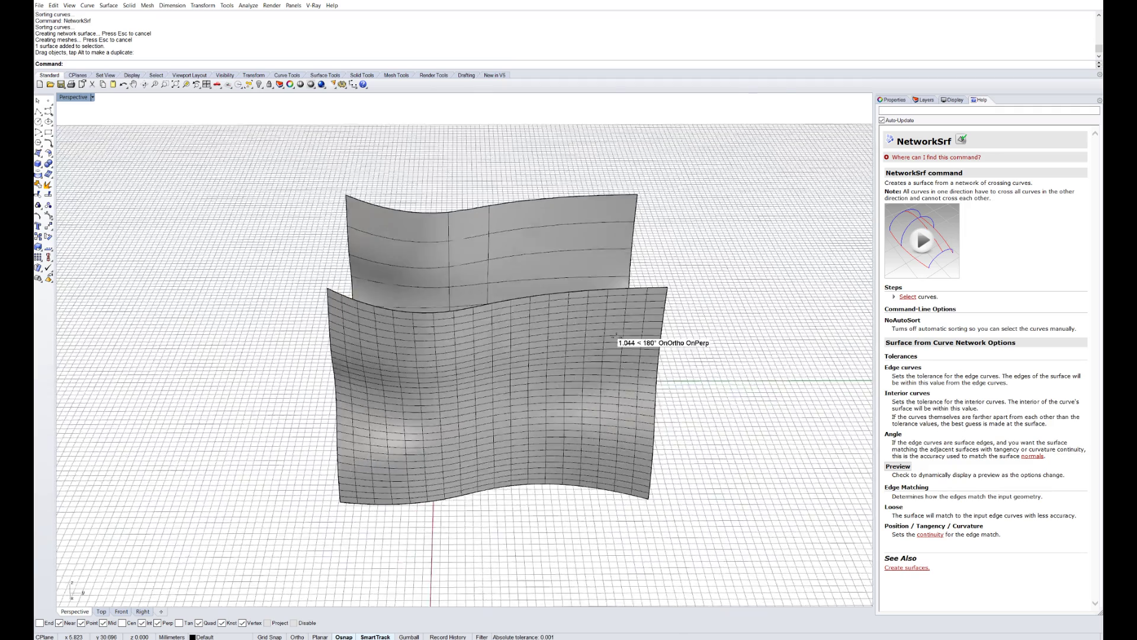